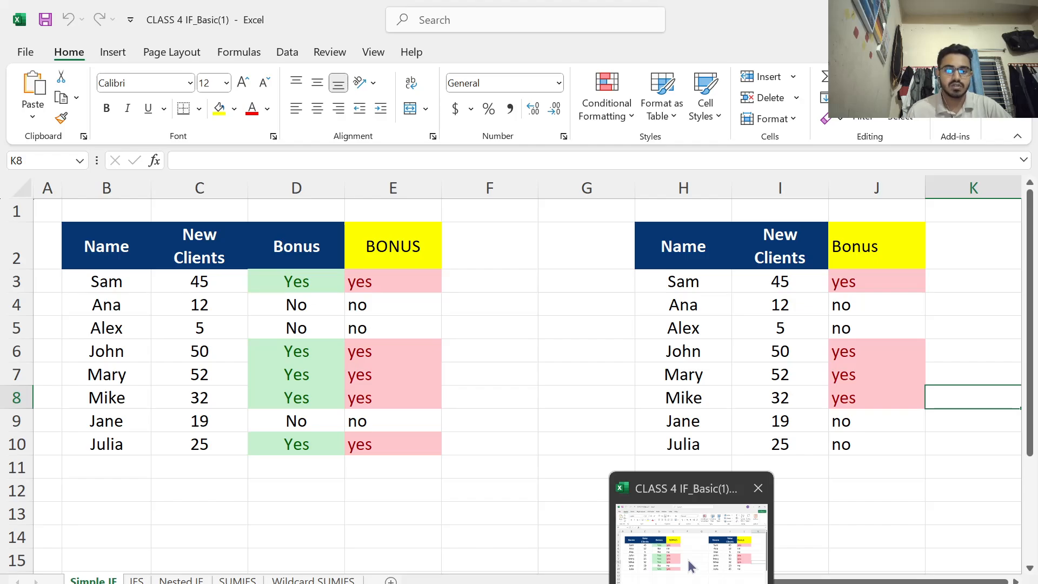
- Start an IF formula in cell F3 with the logical test C3>20 on the new clients value
{"action": "left_click", "coordinate": [688, 560]}
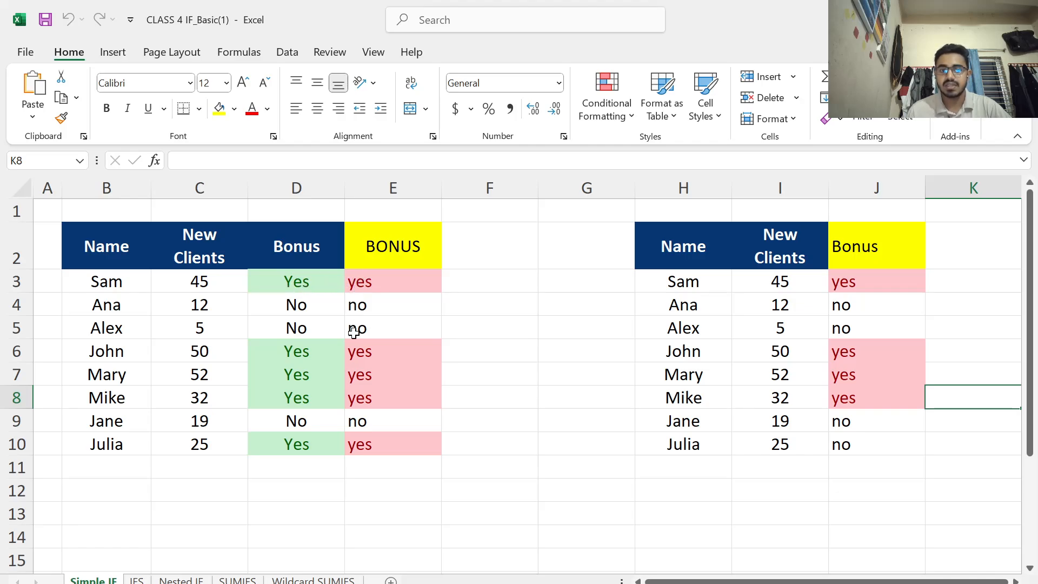
{"action": "left_click", "coordinate": [464, 285]}
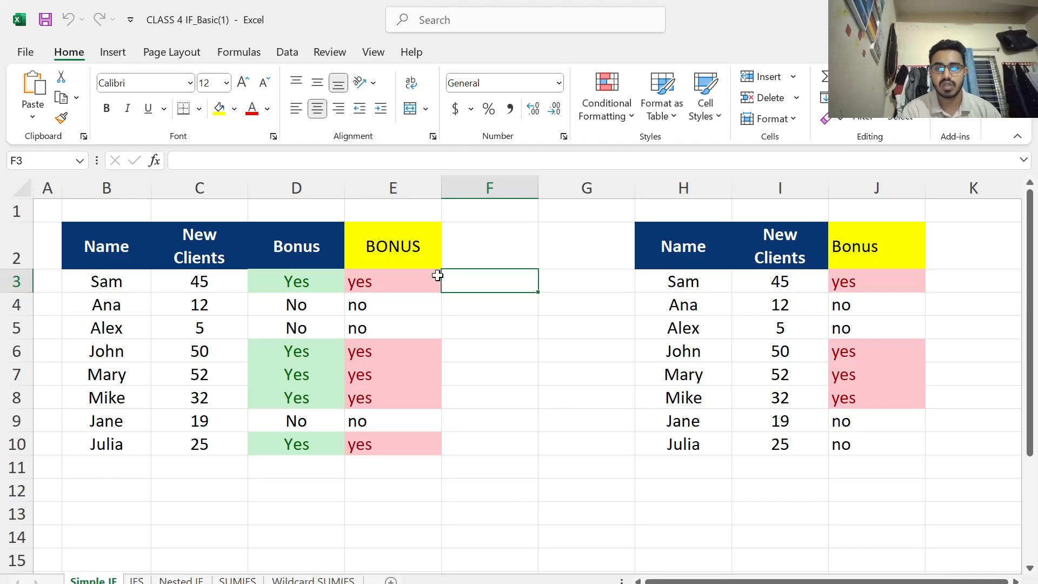
{"action": "type", "text": "="}
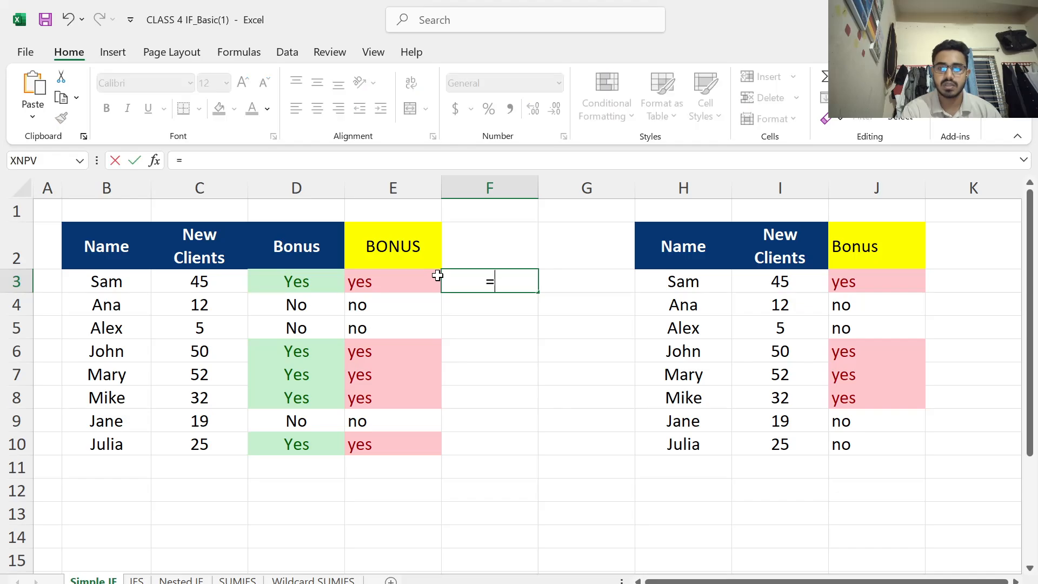
{"action": "type", "text": "I"}
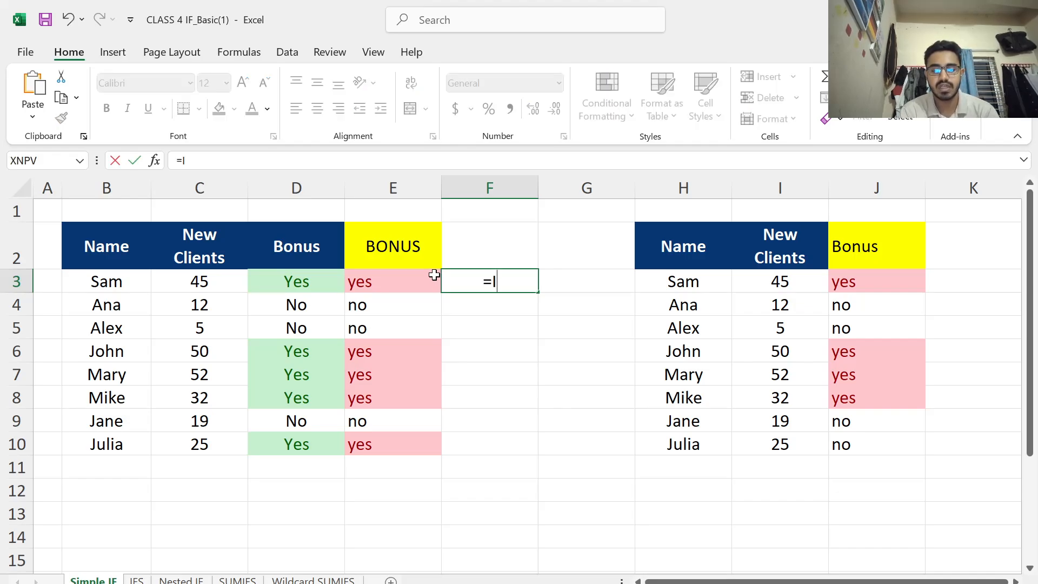
{"action": "type", "text": "F("}
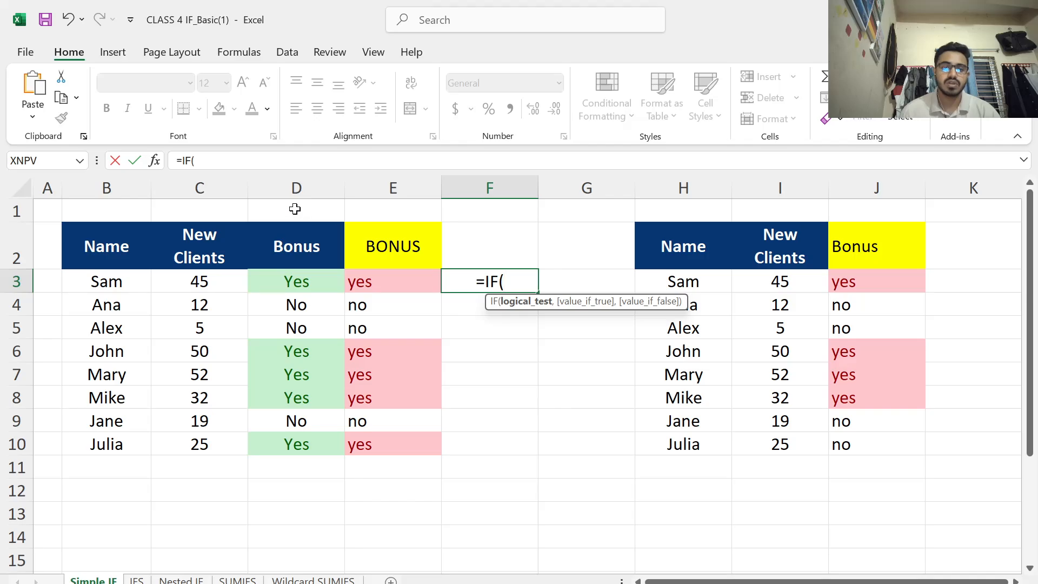
{"action": "left_click", "coordinate": [210, 282]}
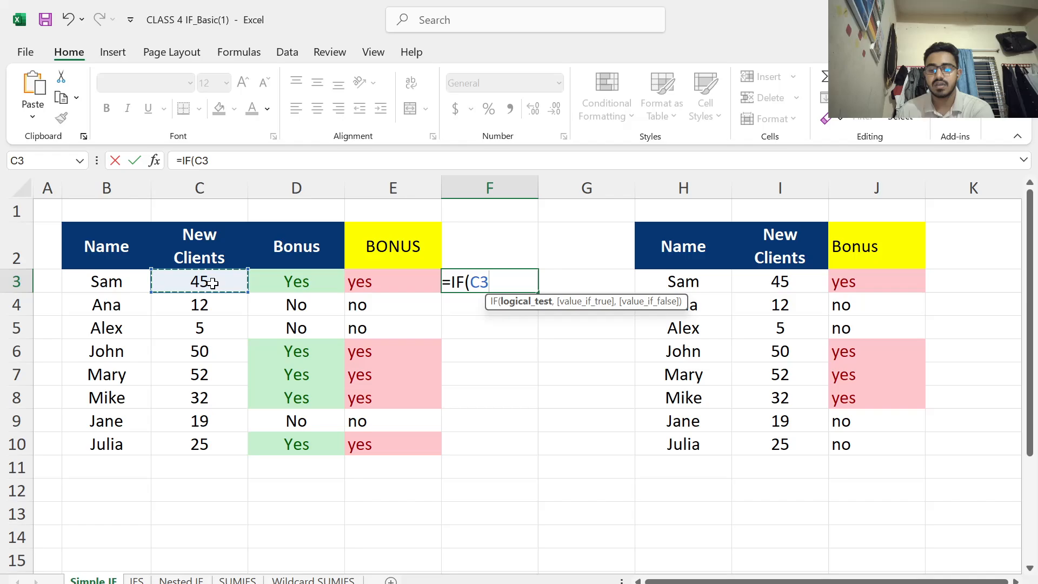
{"action": "type", "text": ">"}
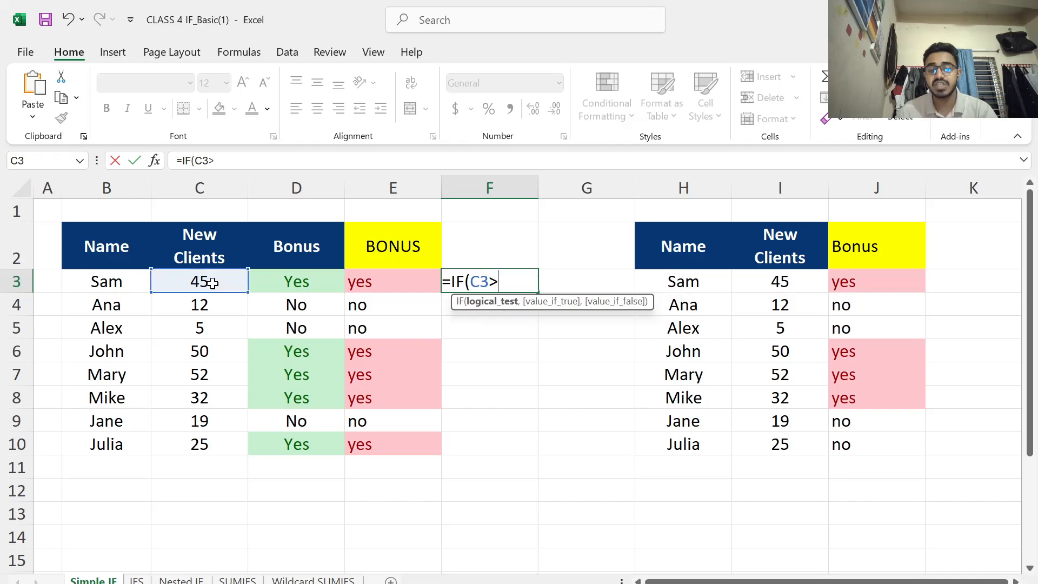
{"action": "type", "text": "2"}
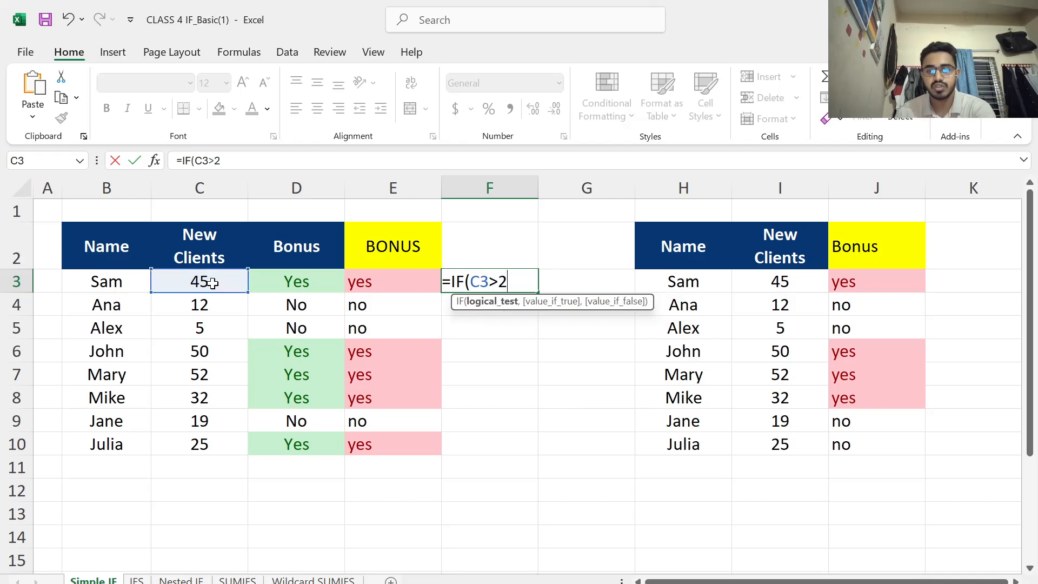
{"action": "type", "text": "0"}
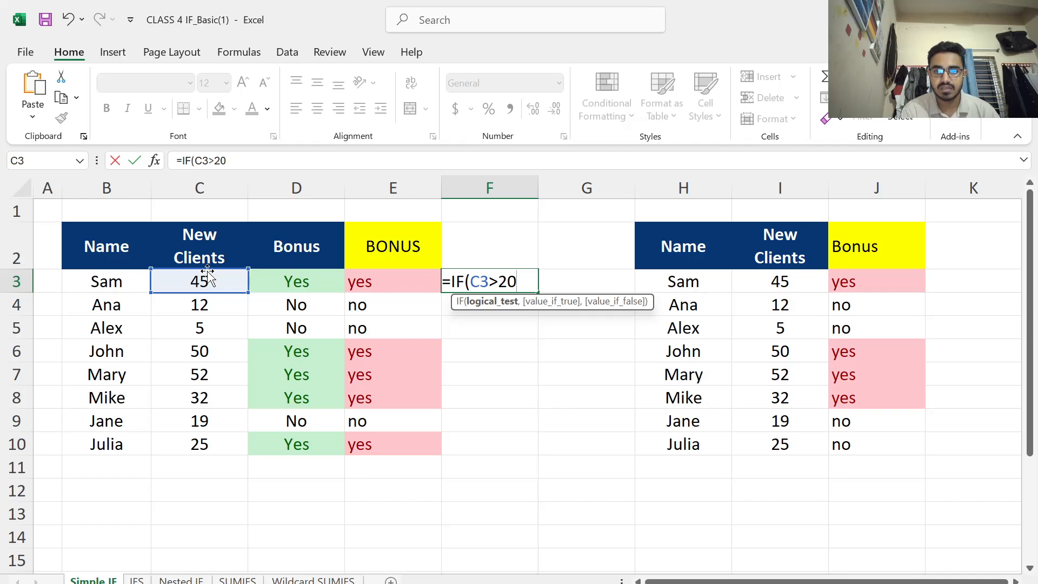
- Complete the IF formula in F3 with "YES" as the true value and "NO" as the false value
{"action": "type", "text": ","}
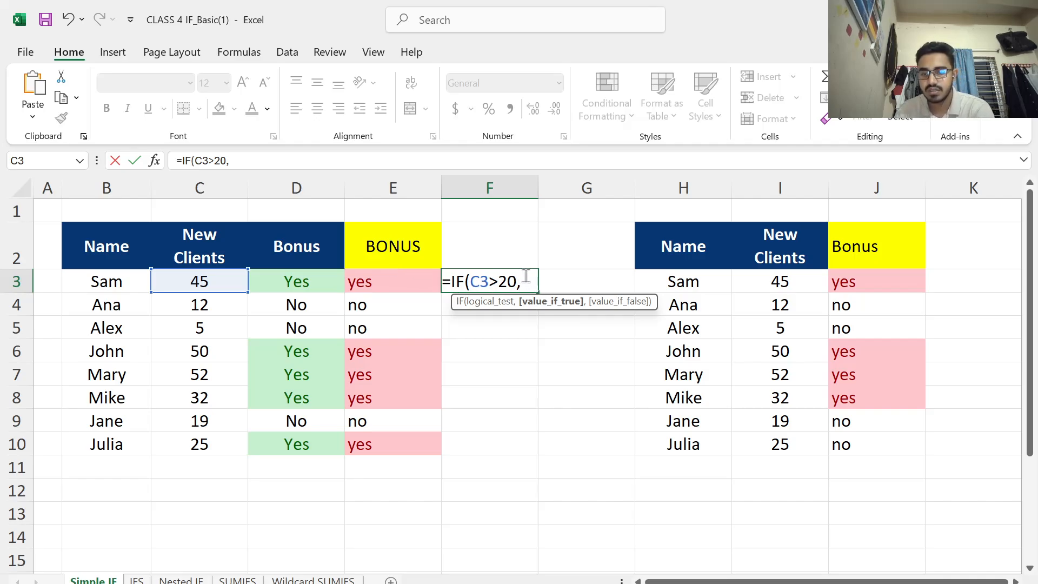
{"action": "type", "text": "\"\""}
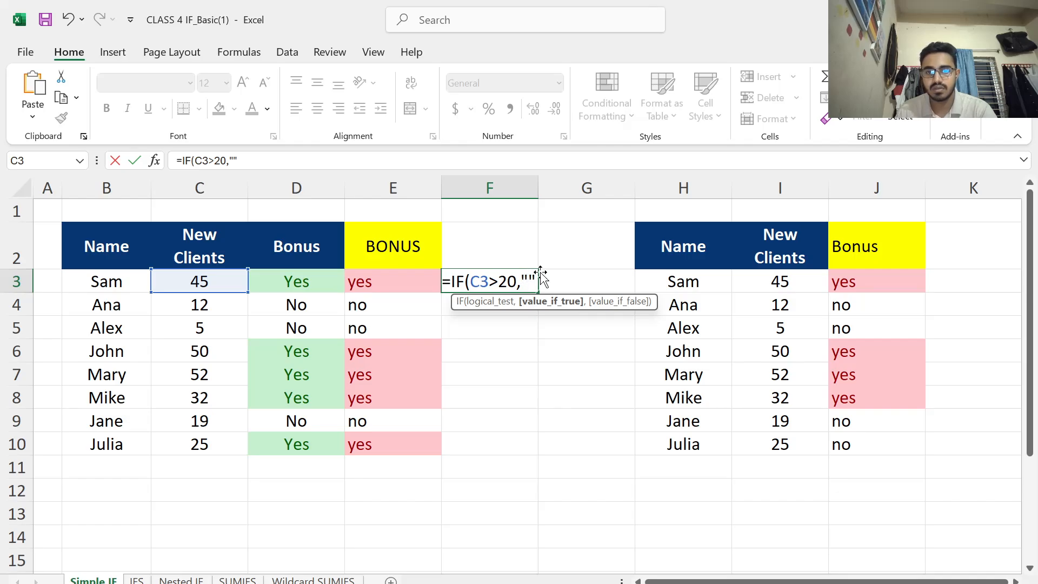
{"action": "type", "text": "YES"}
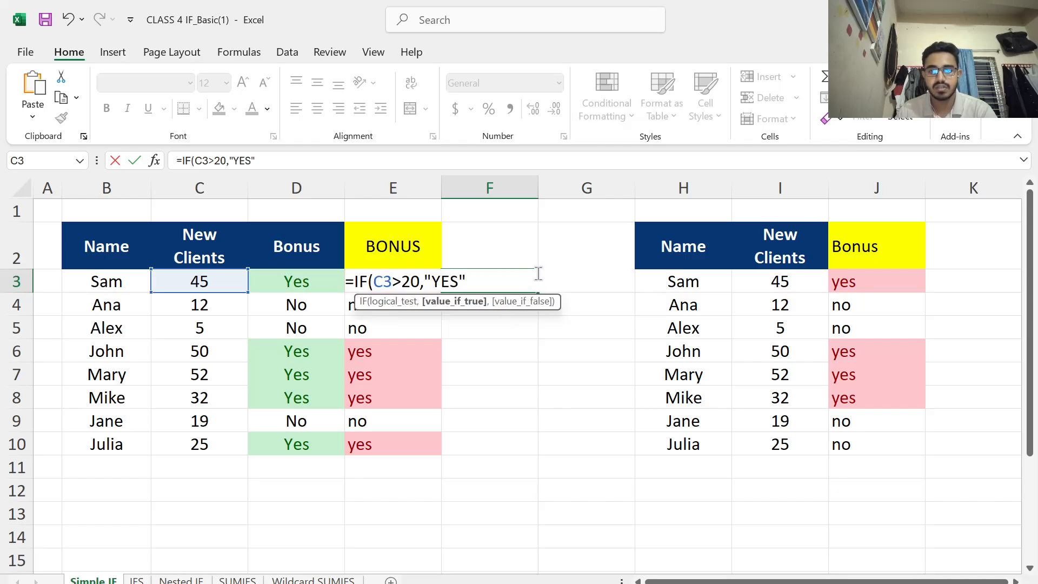
{"action": "left_click", "coordinate": [487, 285]}
{"action": "type", "text": ","}
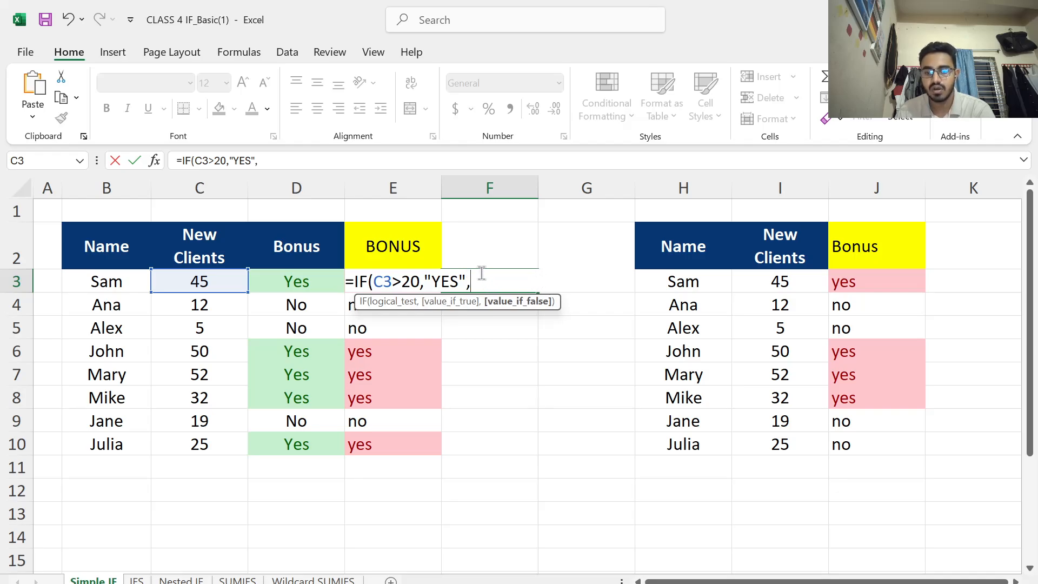
{"action": "type", "text": "\"YES\",\""}
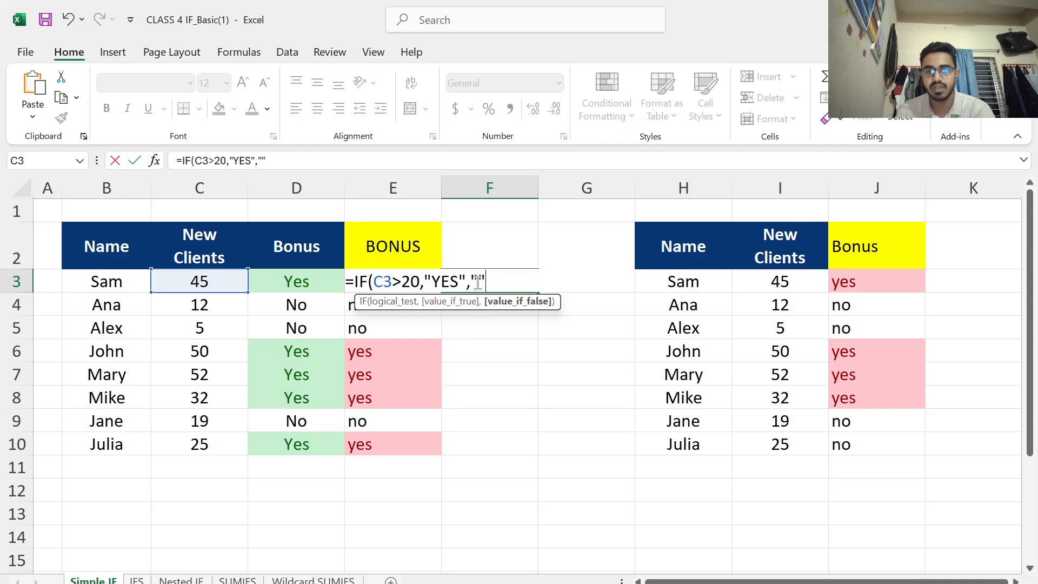
{"action": "type", "text": "NO\""}
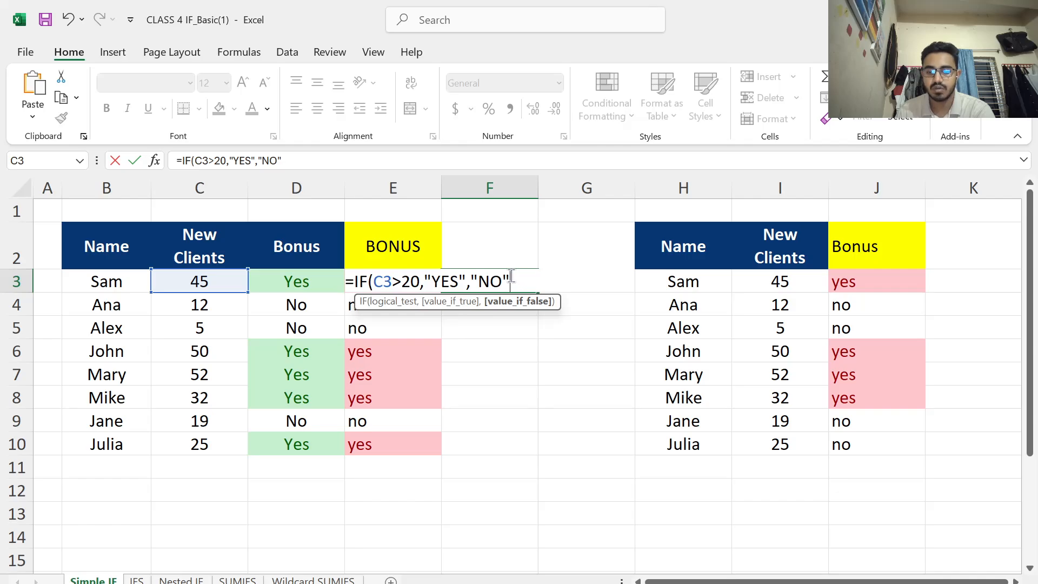
{"action": "type", "text": ")"}
{"action": "key", "text": "Return"}
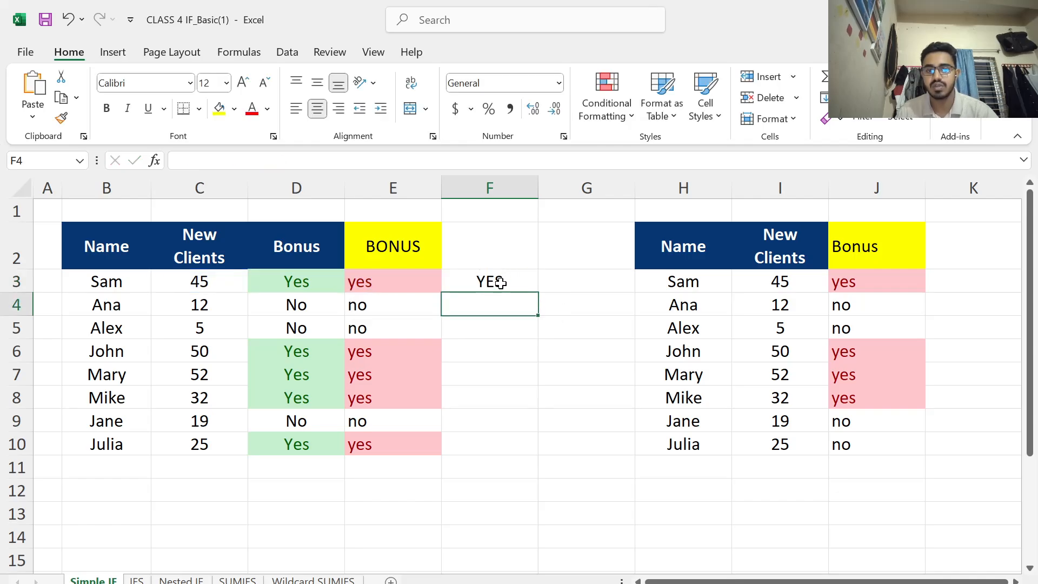
- Fill the IF formula from F3 down to F10 and enter the header BONUS in F2
{"action": "left_click", "coordinate": [504, 283]}
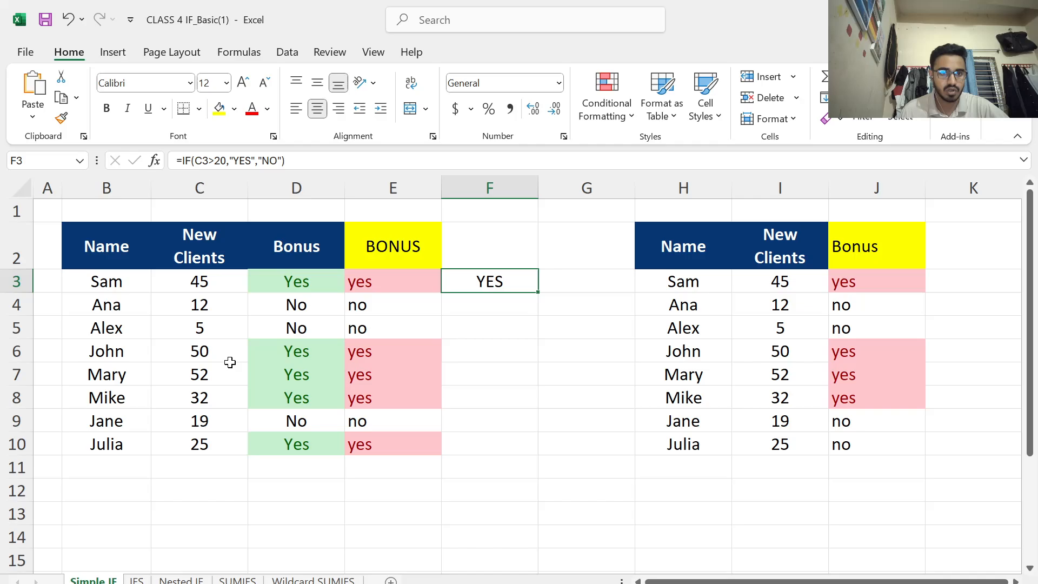
{"action": "double_click", "coordinate": [539, 292]}
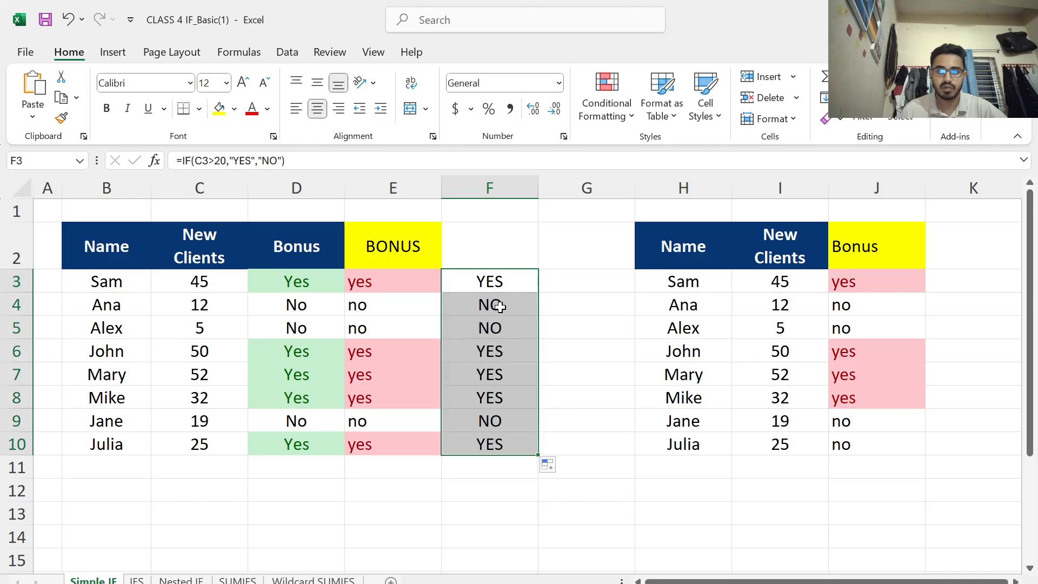
{"action": "left_click", "coordinate": [472, 247]}
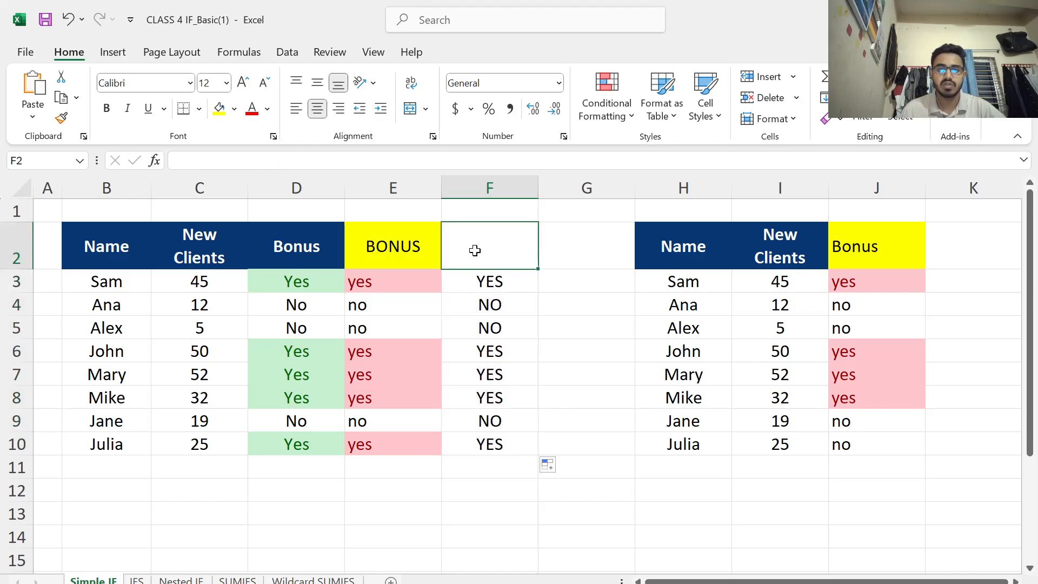
{"action": "type", "text": "BONUS"}
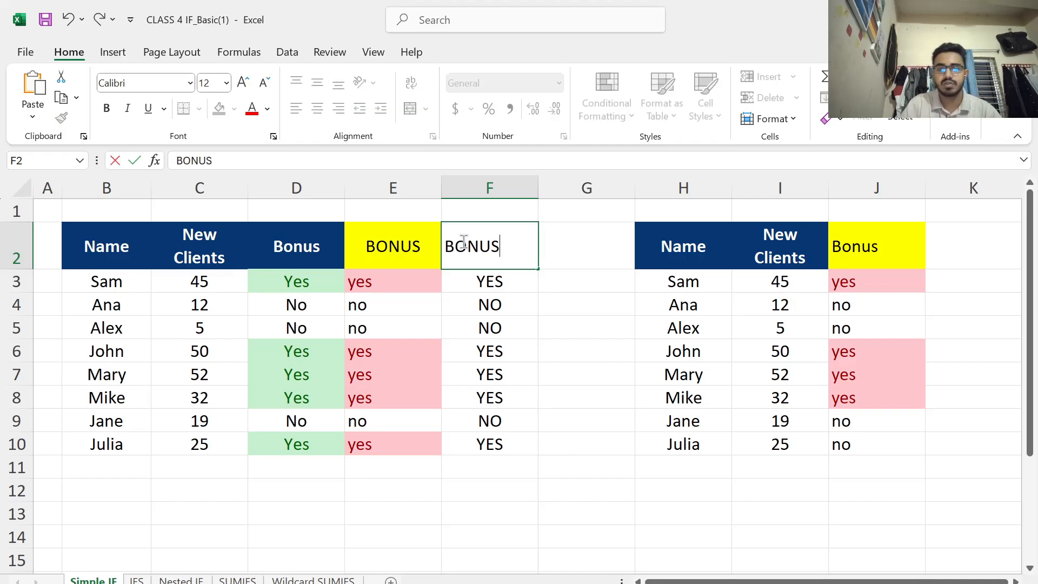
- Conditionally format F3 when equal to YES with Green Fill with Dark Green Text, and extend it down to F10
{"action": "left_click", "coordinate": [492, 281]}
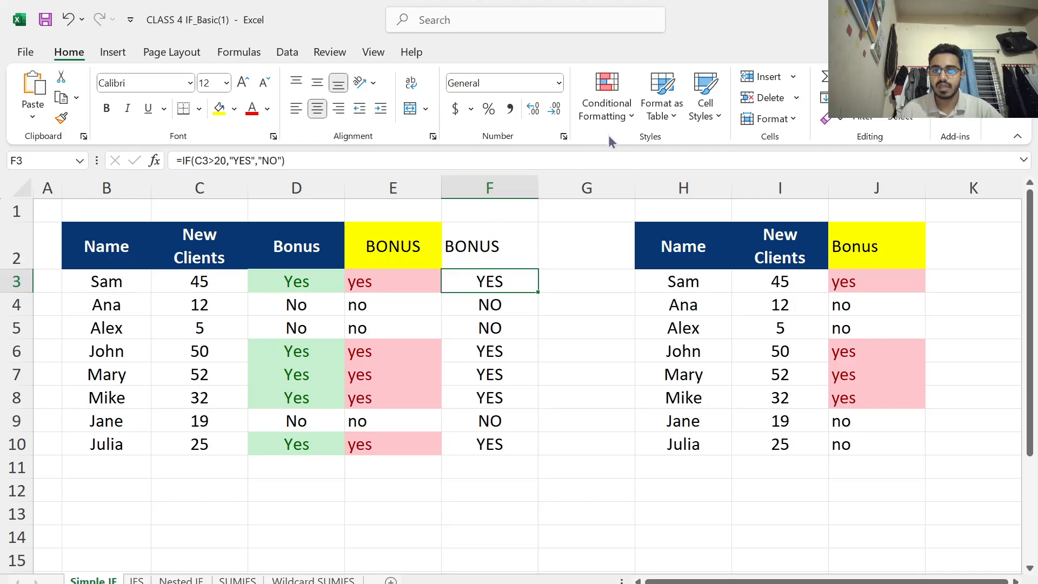
{"action": "left_click", "coordinate": [613, 115]}
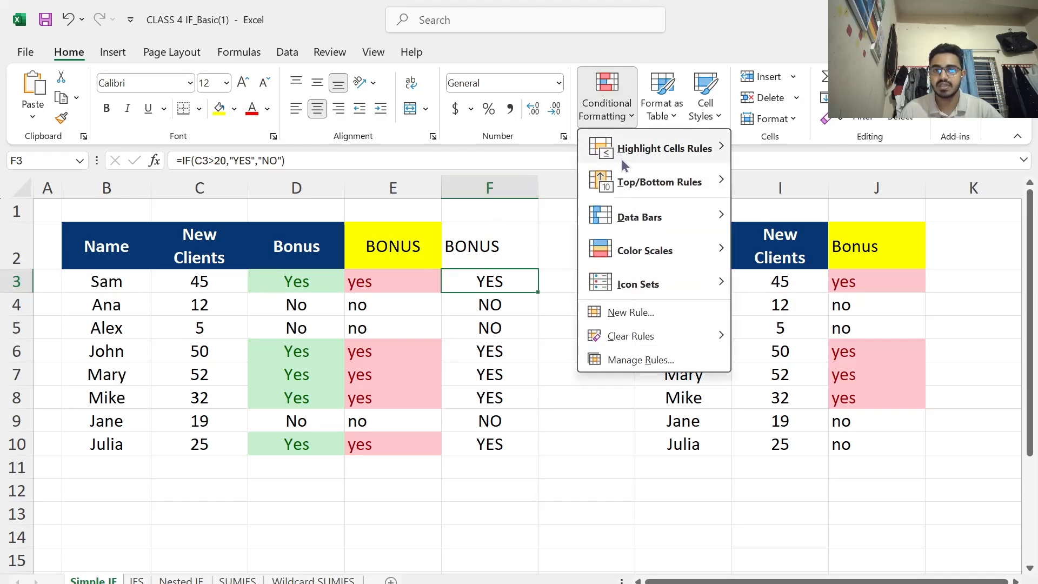
{"action": "mouse_move", "coordinate": [623, 157]}
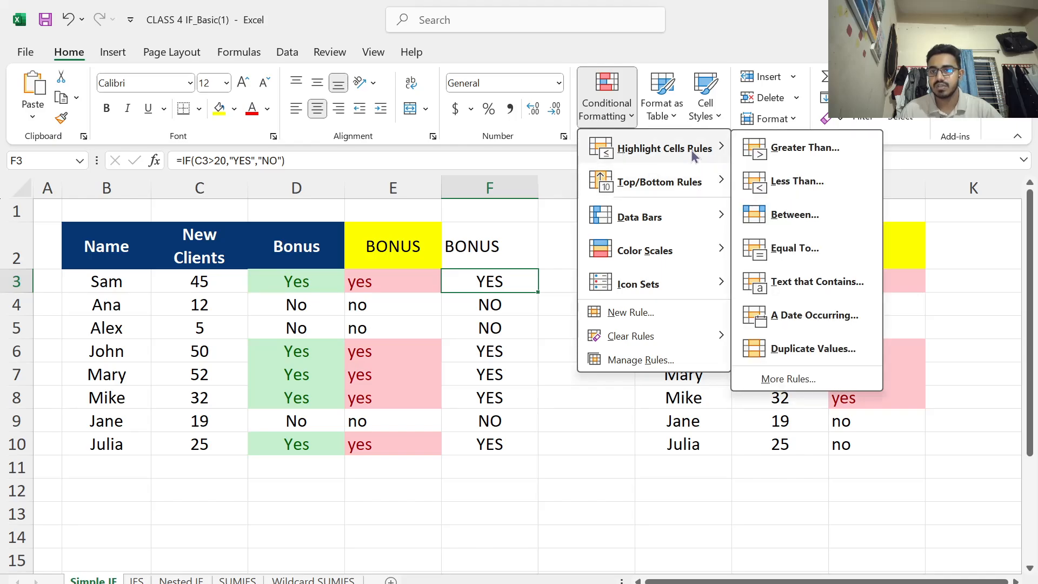
{"action": "left_click", "coordinate": [781, 250]}
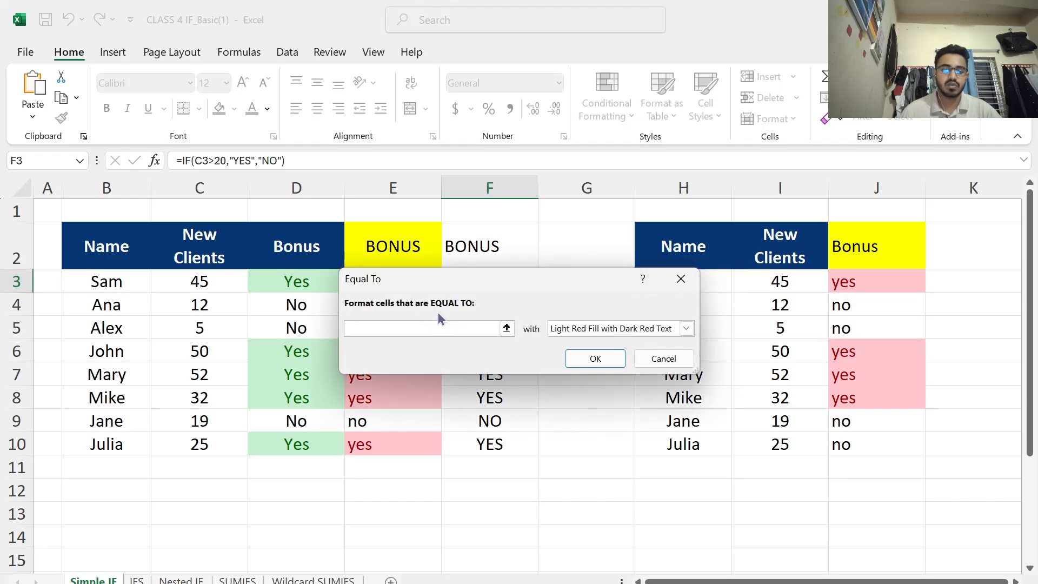
{"action": "type", "text": "YES"}
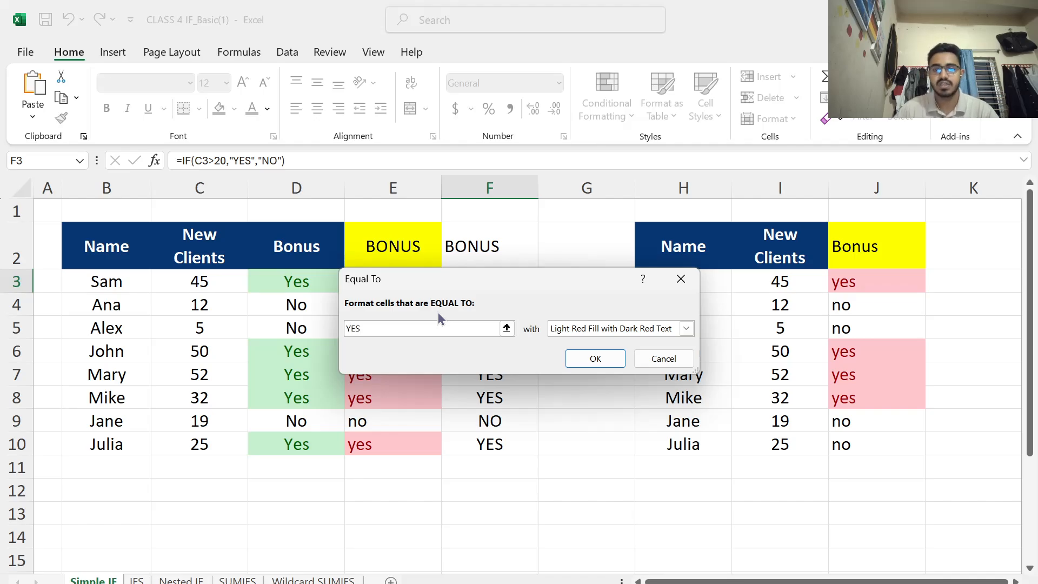
{"action": "left_click", "coordinate": [573, 328]}
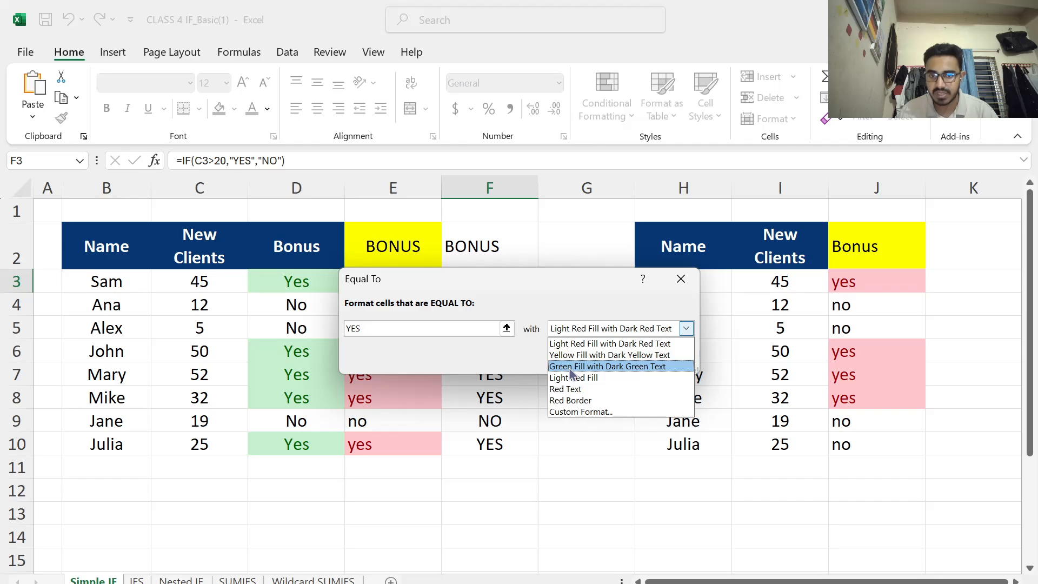
{"action": "left_click", "coordinate": [571, 368]}
{"action": "left_click", "coordinate": [556, 336]}
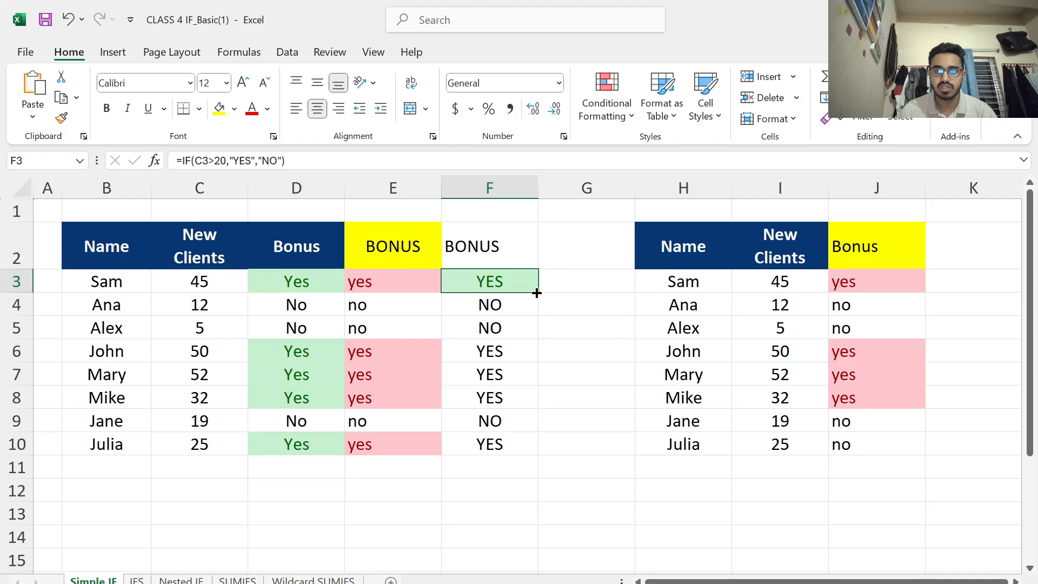
{"action": "left_click_drag", "start_coordinate": [537, 292], "coordinate": [535, 452]}
{"action": "left_click", "coordinate": [563, 374]}
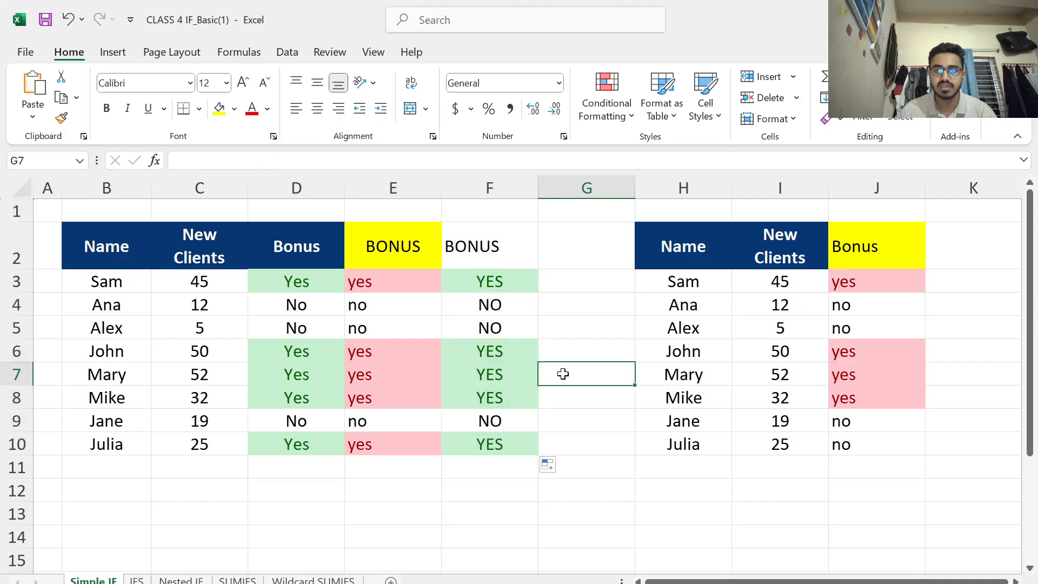
- Conditionally format F4 when equal to NO with Red Text, and extend it down to F10
{"action": "left_click", "coordinate": [499, 306]}
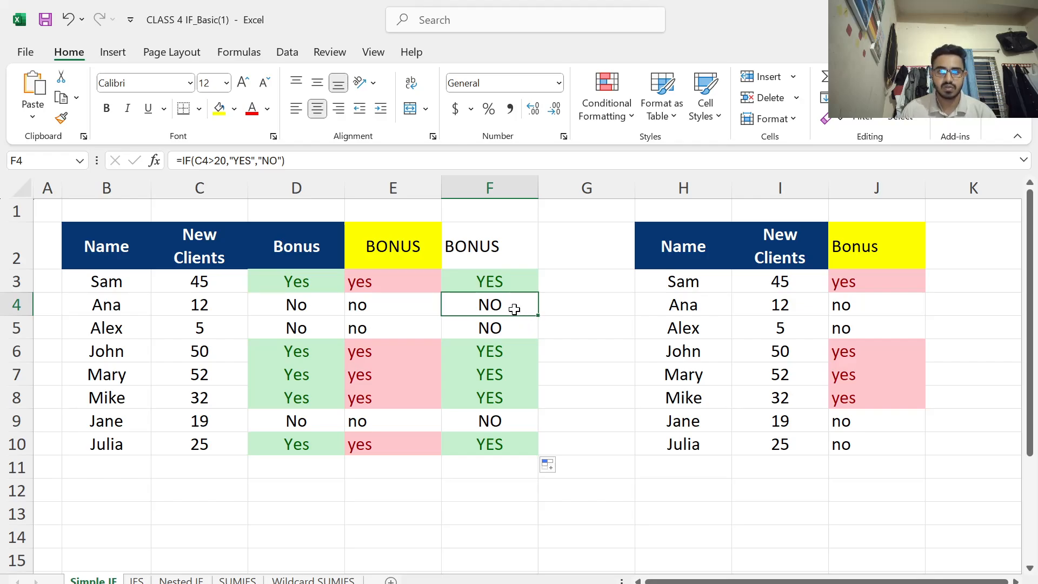
{"action": "left_click", "coordinate": [616, 118]}
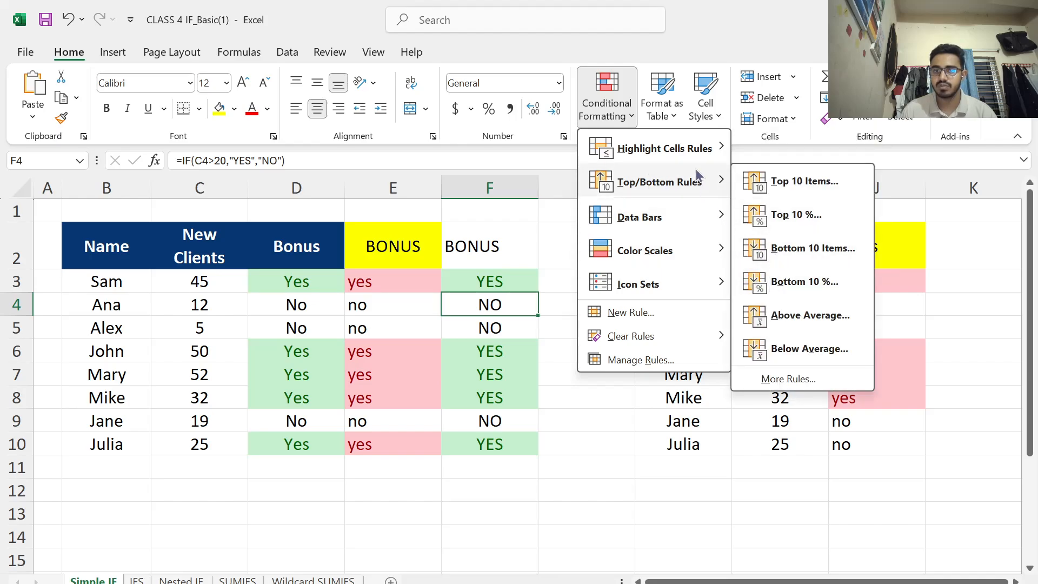
{"action": "left_click", "coordinate": [794, 247]}
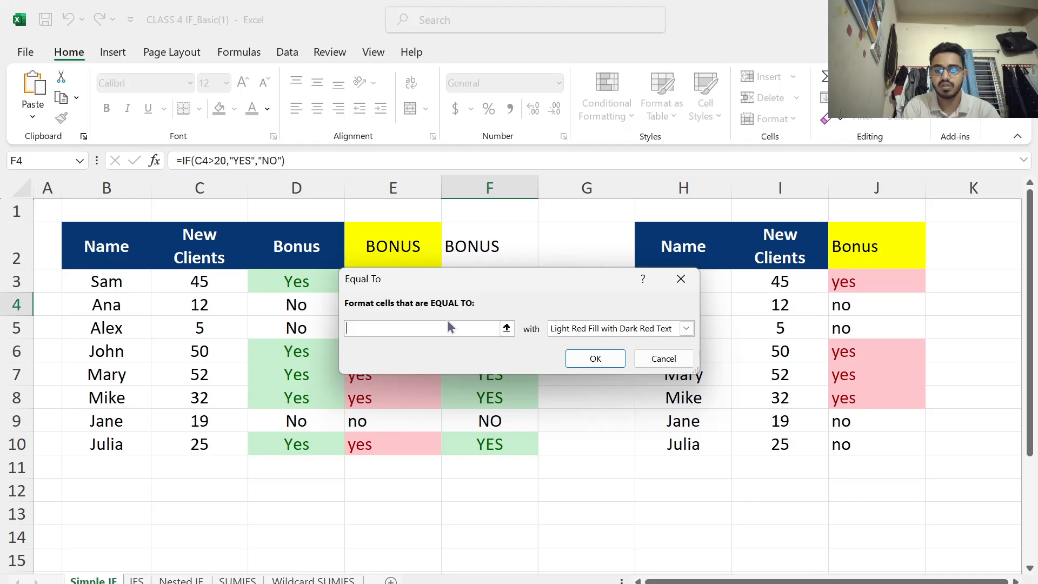
{"action": "type", "text": "NO"}
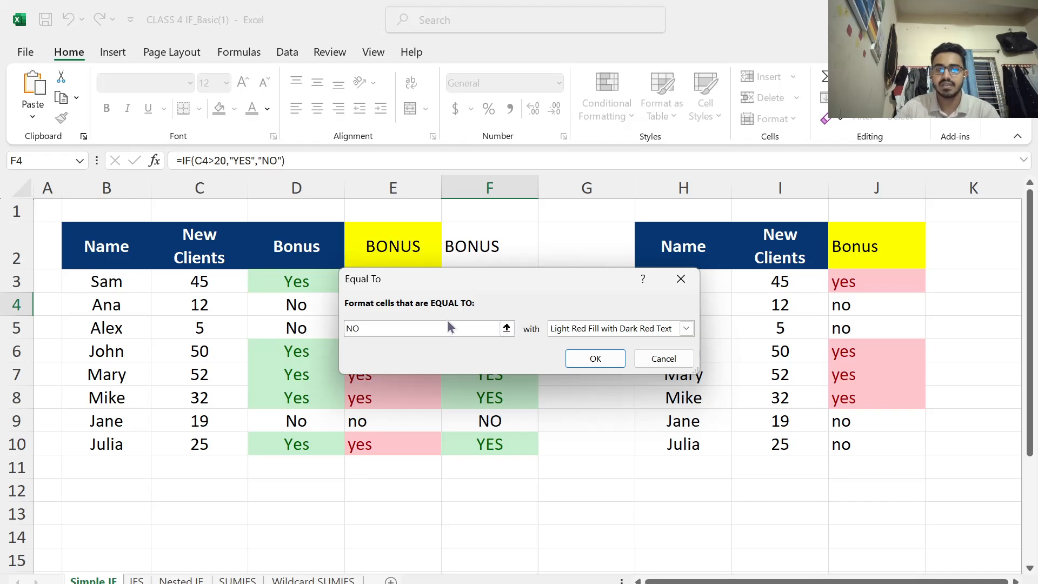
{"action": "left_click", "coordinate": [583, 329]}
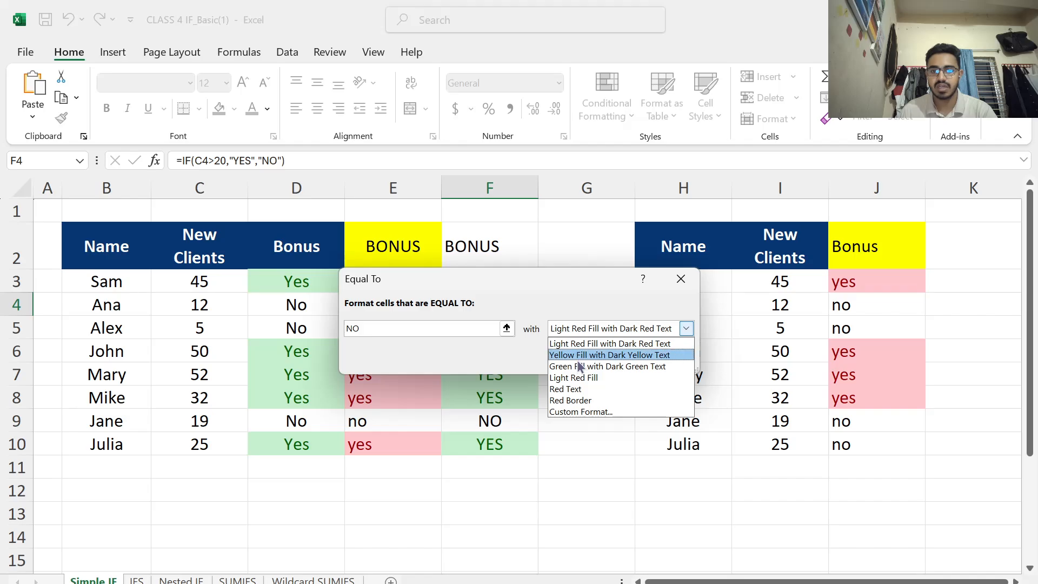
{"action": "left_click", "coordinate": [567, 390]}
{"action": "left_click", "coordinate": [595, 360]}
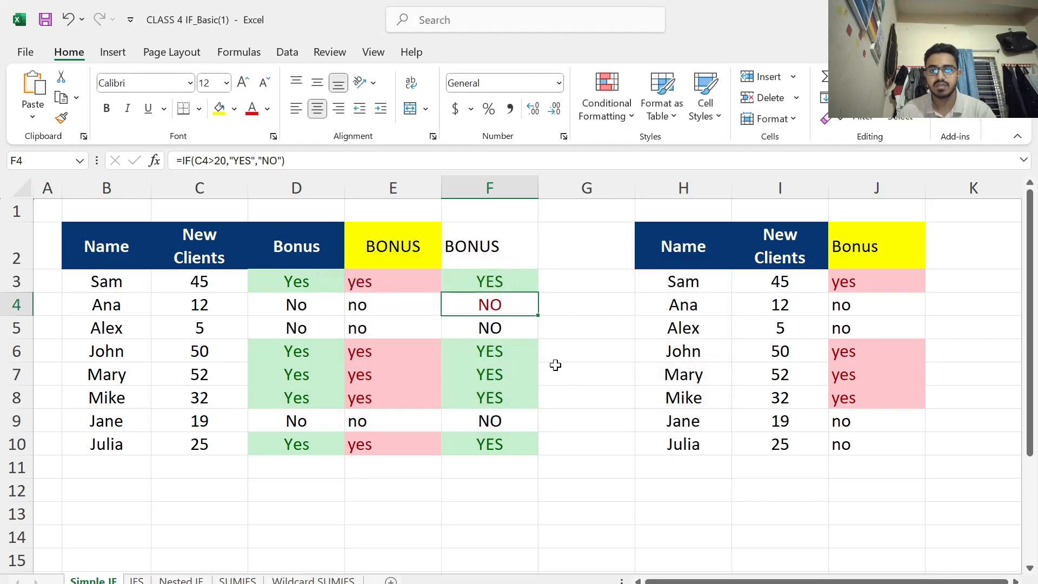
{"action": "left_click_drag", "start_coordinate": [538, 312], "coordinate": [539, 454]}
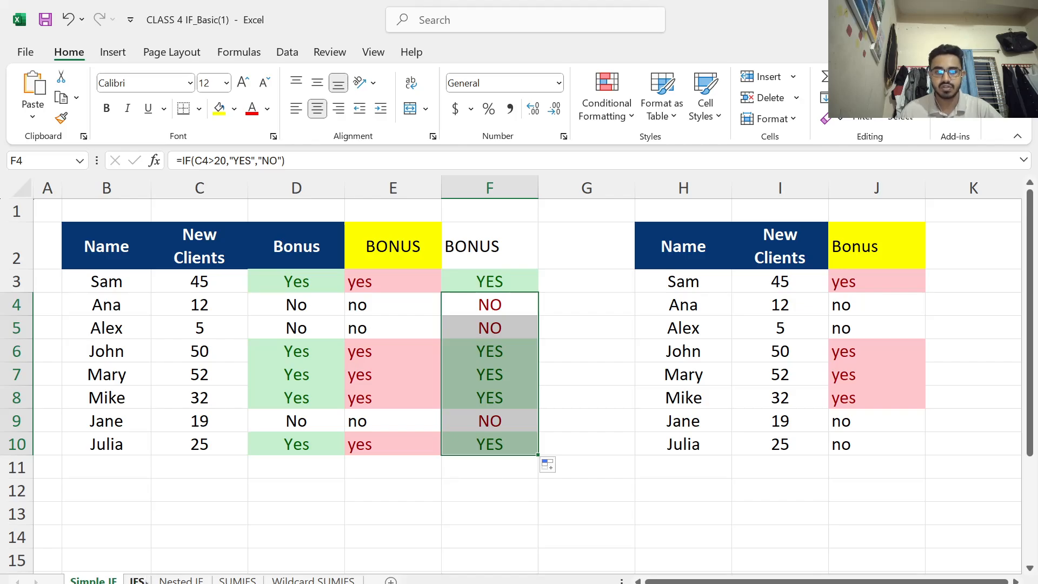
- On the IFS sheet, start an IFS formula in F3 whose first test C3>40 returns 5000
{"action": "left_click", "coordinate": [142, 579]}
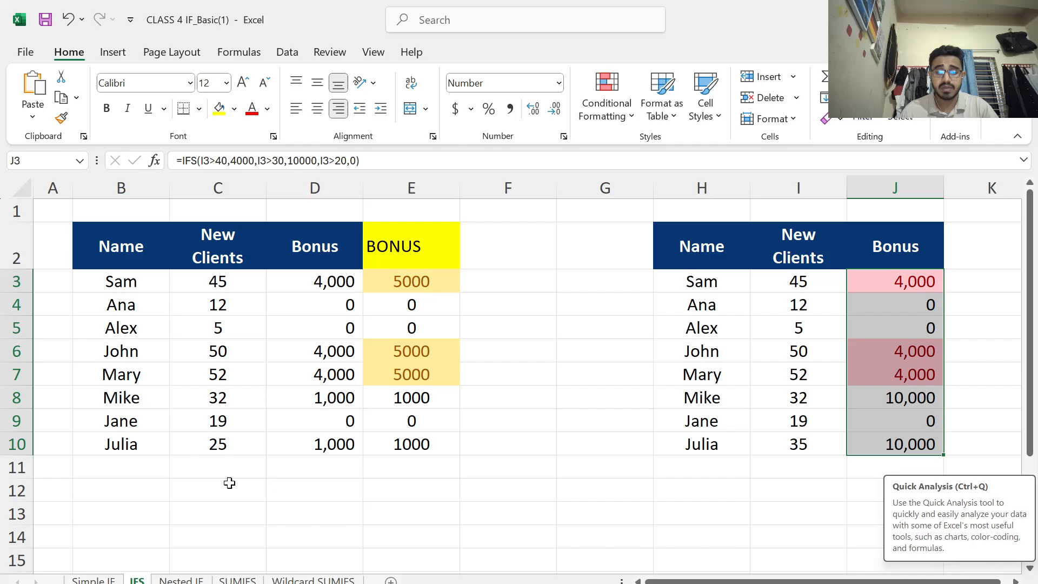
{"action": "left_click", "coordinate": [487, 284]}
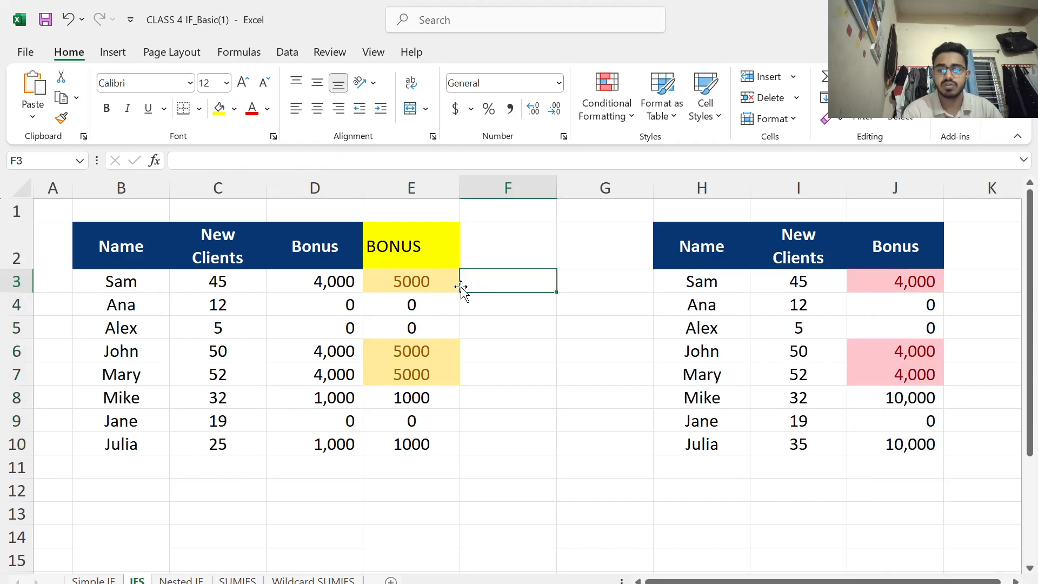
{"action": "type", "text": "=I"}
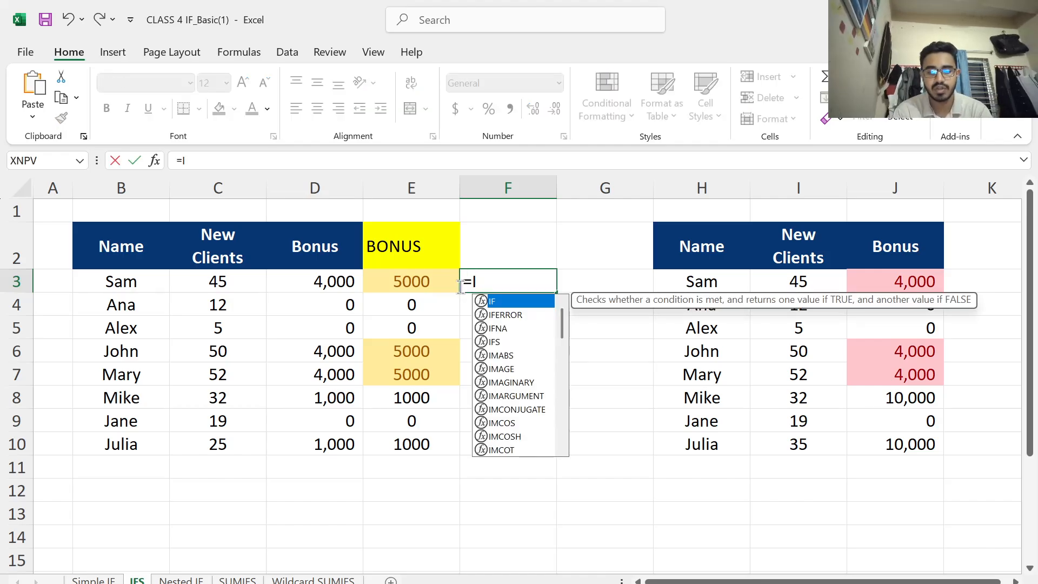
{"action": "type", "text": "FS("}
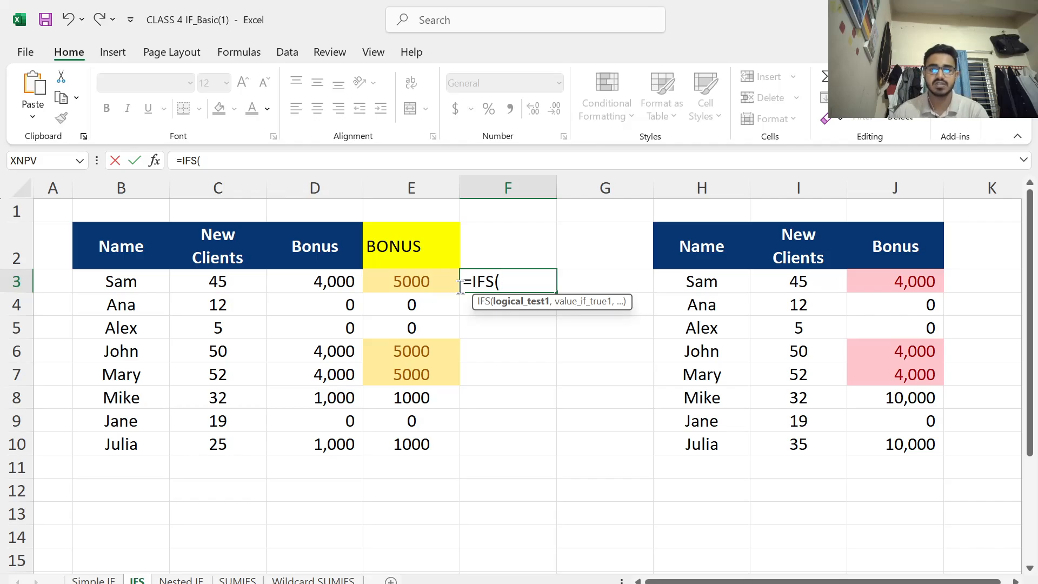
{"action": "left_click", "coordinate": [222, 281]}
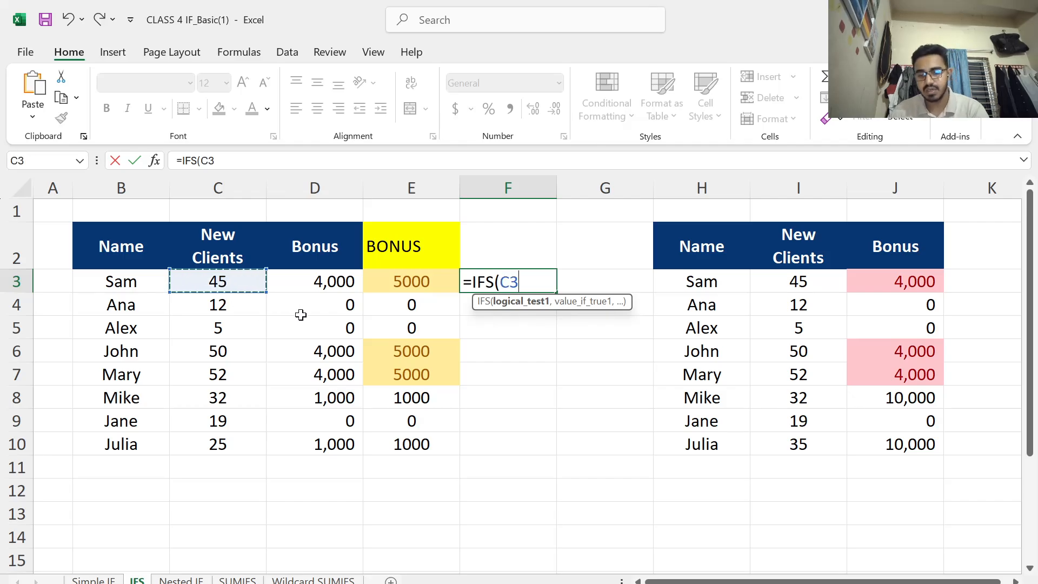
{"action": "type", "text": ">"}
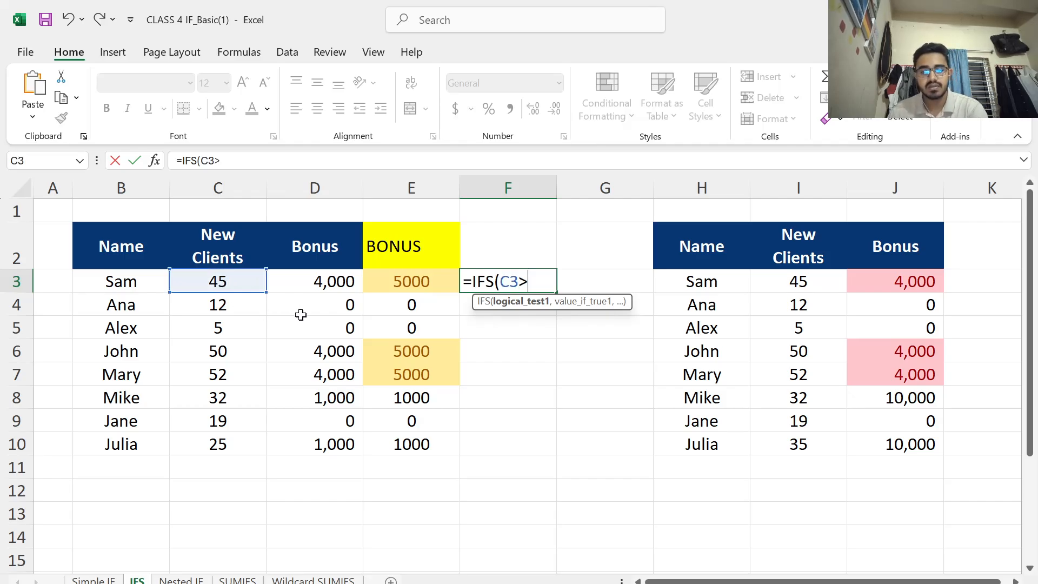
{"action": "type", "text": "40"}
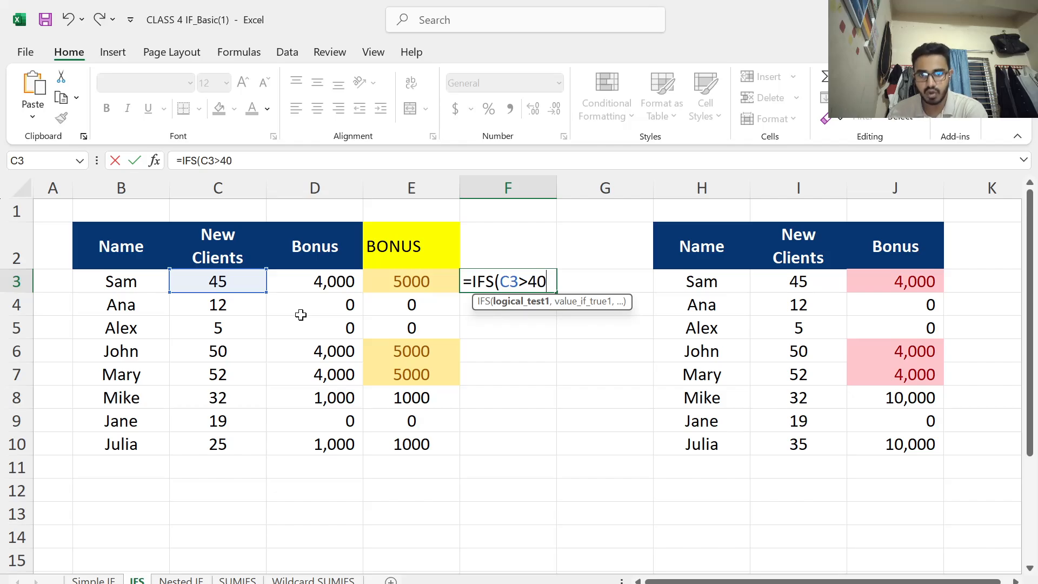
{"action": "type", "text": ","}
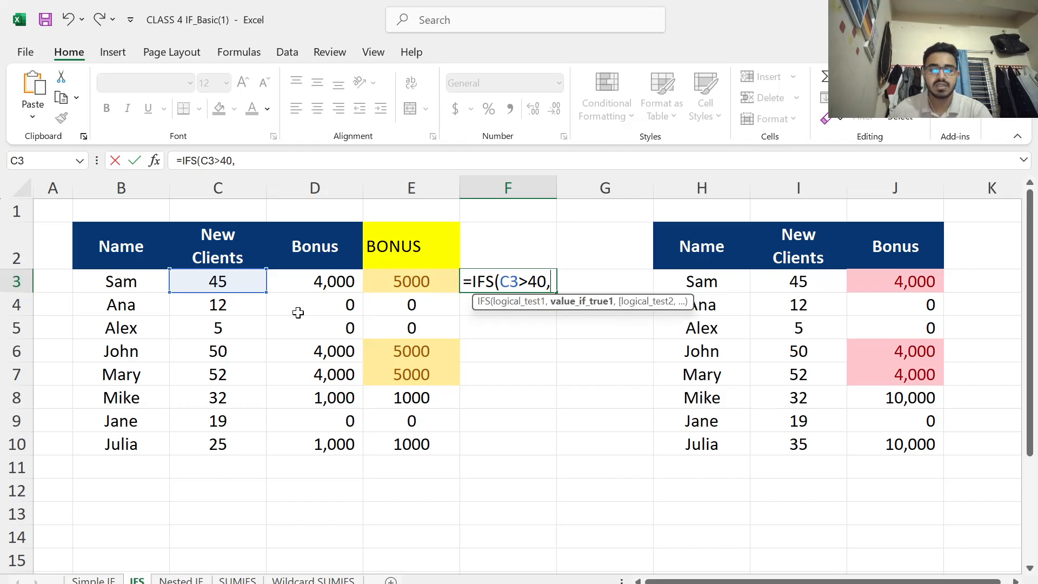
{"action": "type", "text": "5000"}
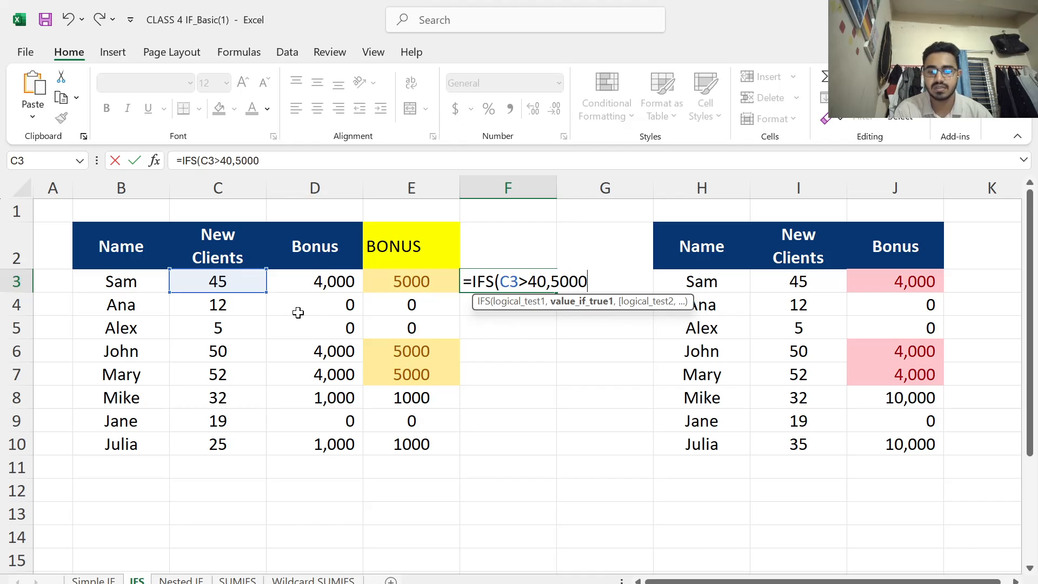
{"action": "type", "text": ","}
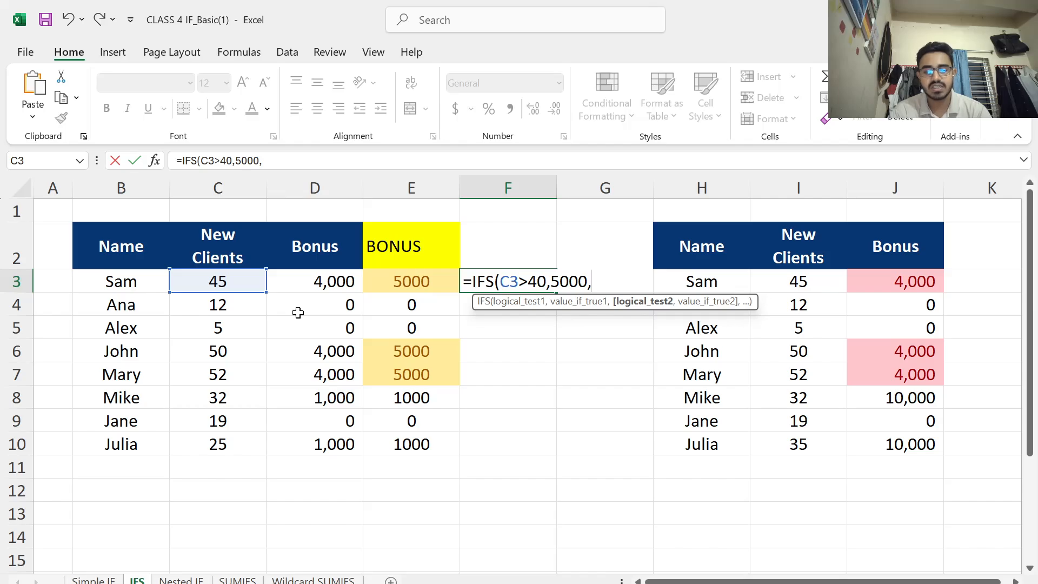
- Add a second test to the IFS formula in F3 so that C3>30 returns 2000
{"action": "type", "text": "C3"}
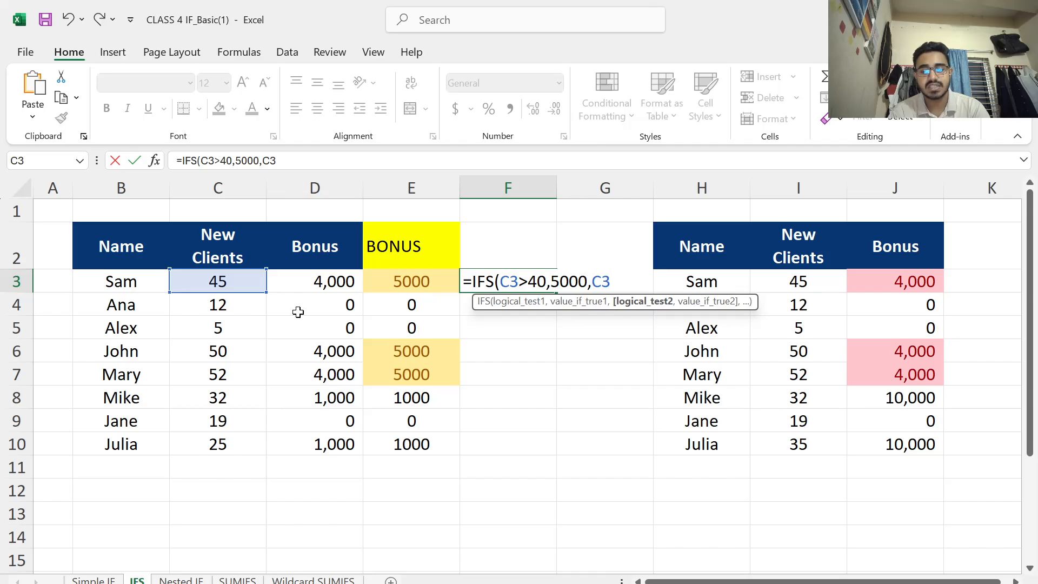
{"action": "type", "text": ">"}
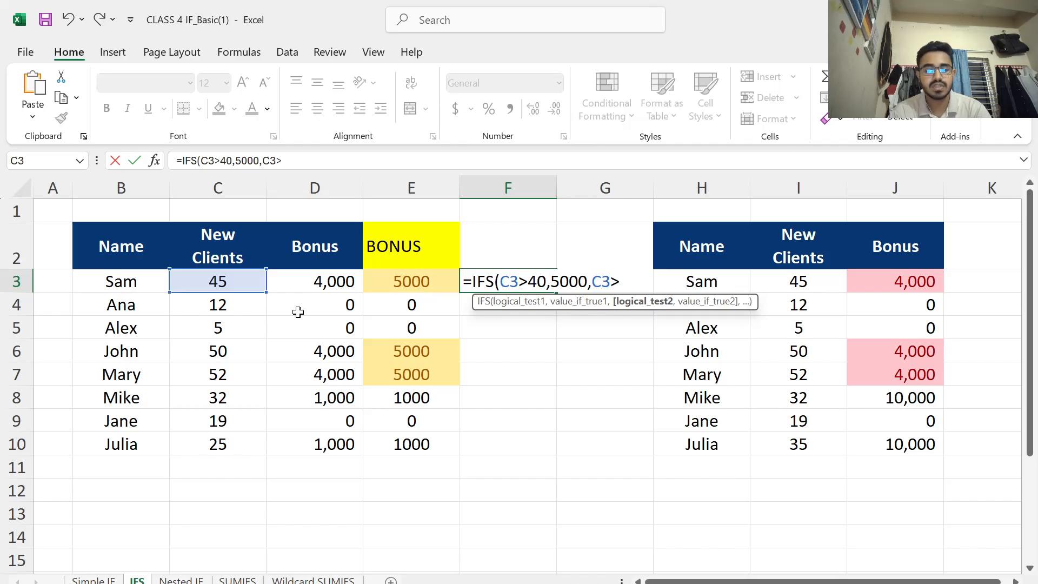
{"action": "type", "text": "30"}
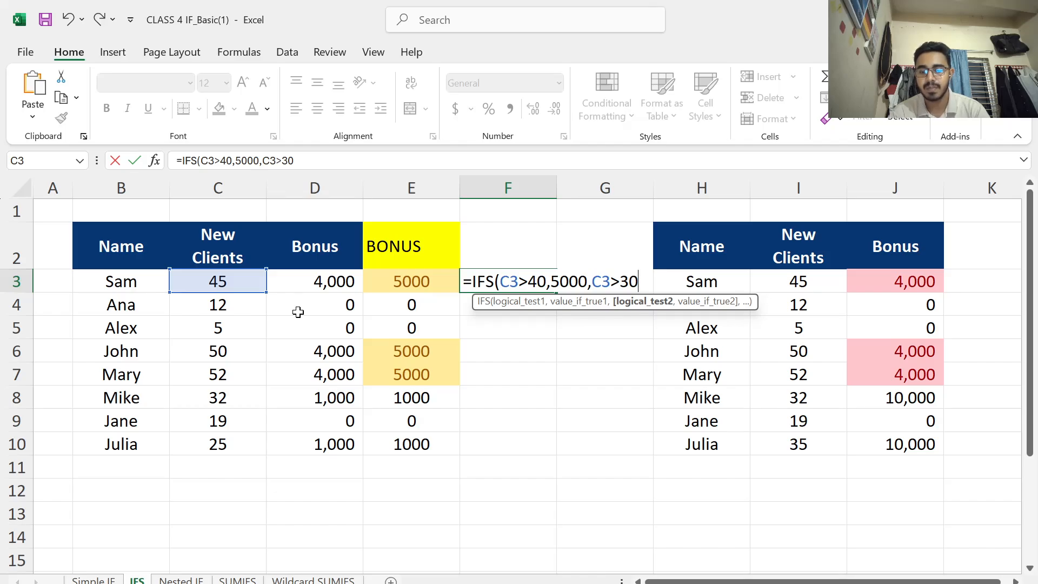
{"action": "type", "text": ","}
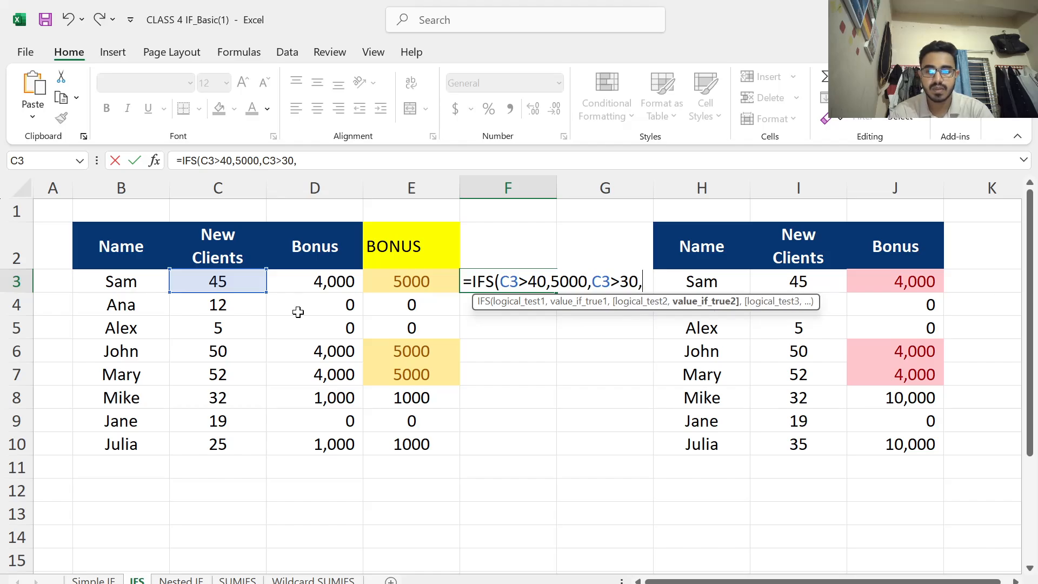
{"action": "type", "text": "2000"}
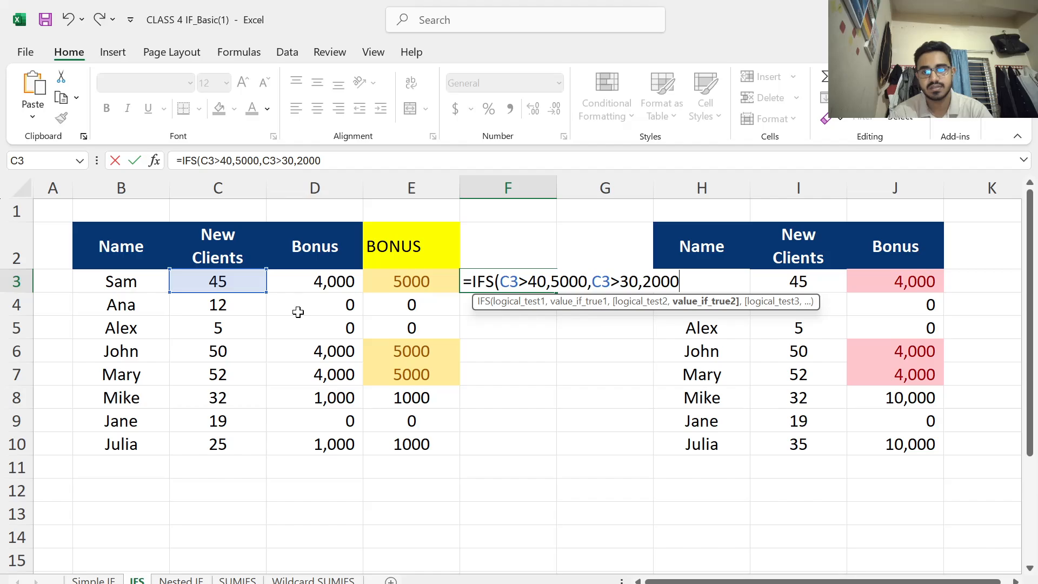
{"action": "type", "text": ","}
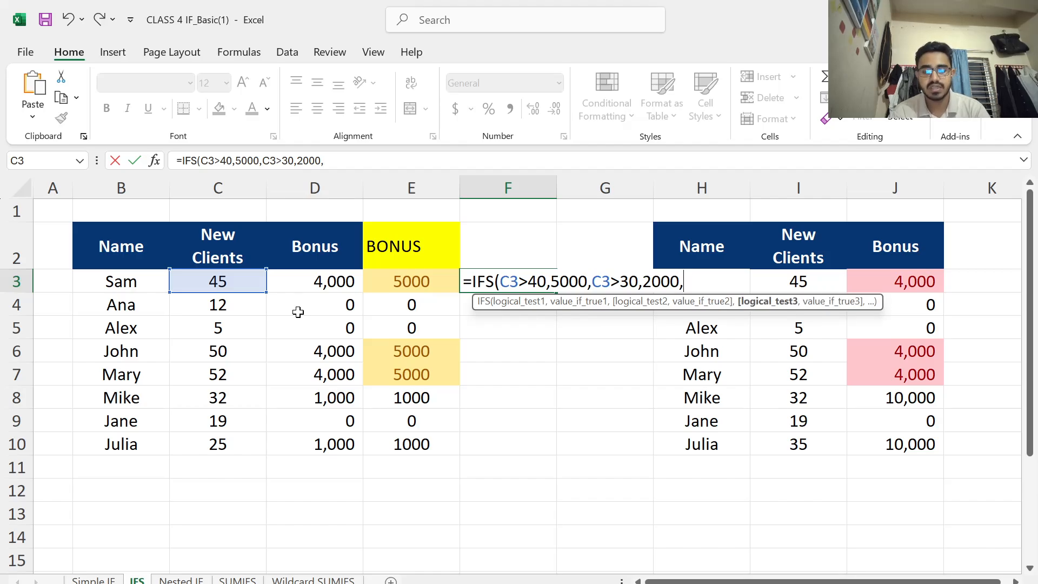
- Add a third test to the IFS formula in F3 so that C3>20 returns 1000
{"action": "type", "text": "C3"}
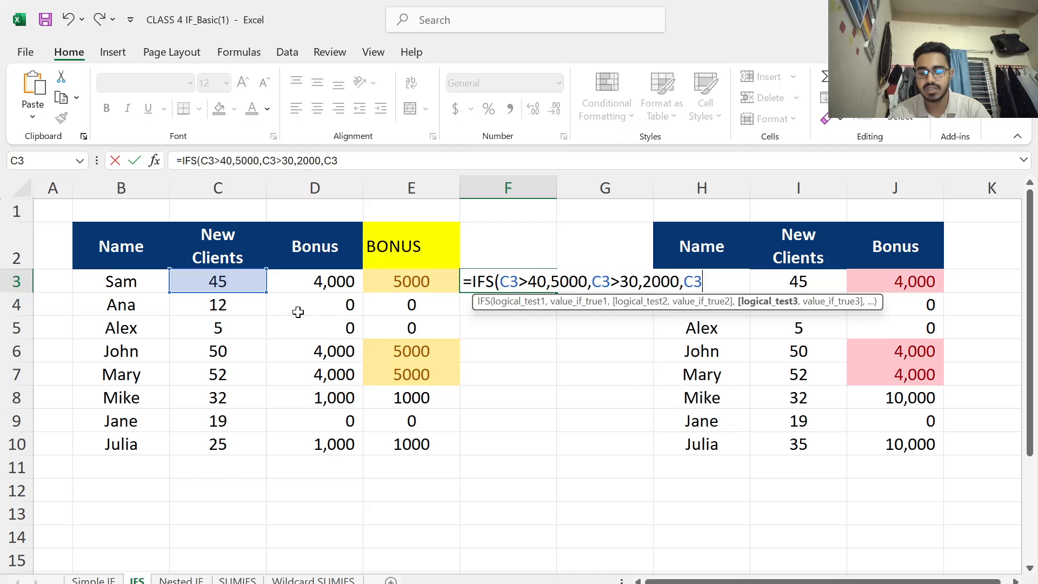
{"action": "type", "text": ">"}
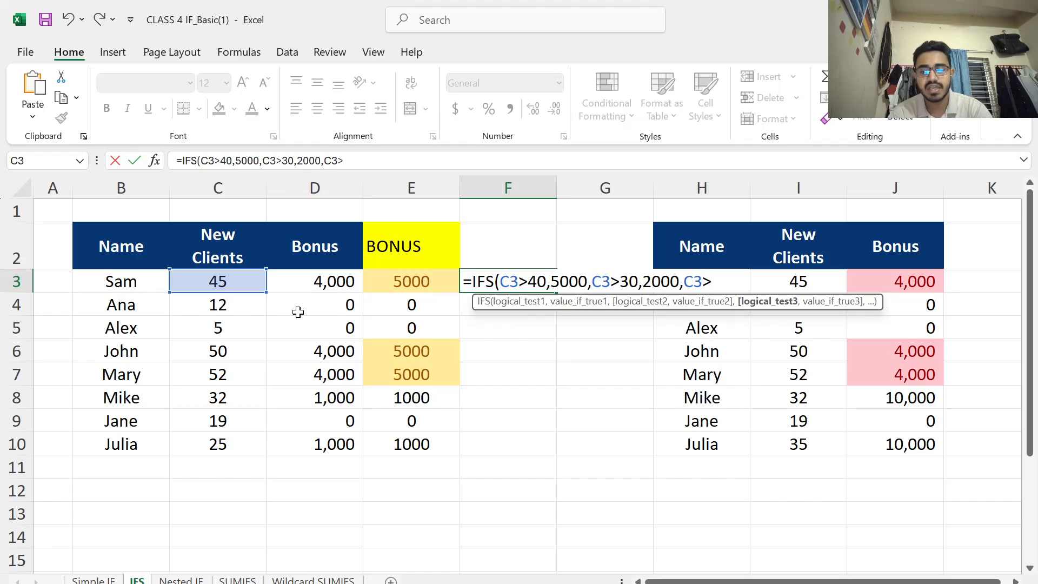
{"action": "type", "text": "20"}
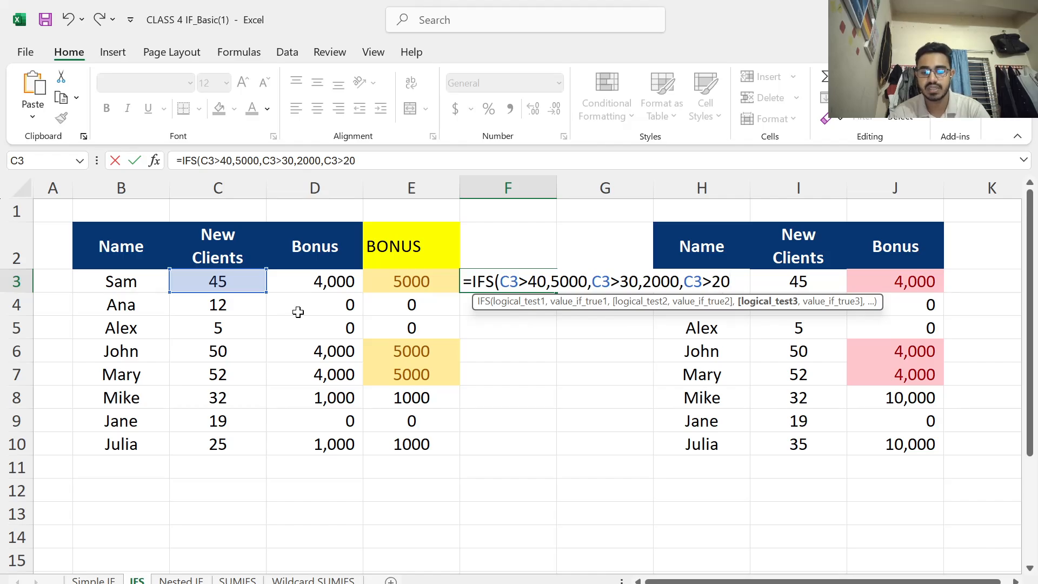
{"action": "type", "text": ",1000"}
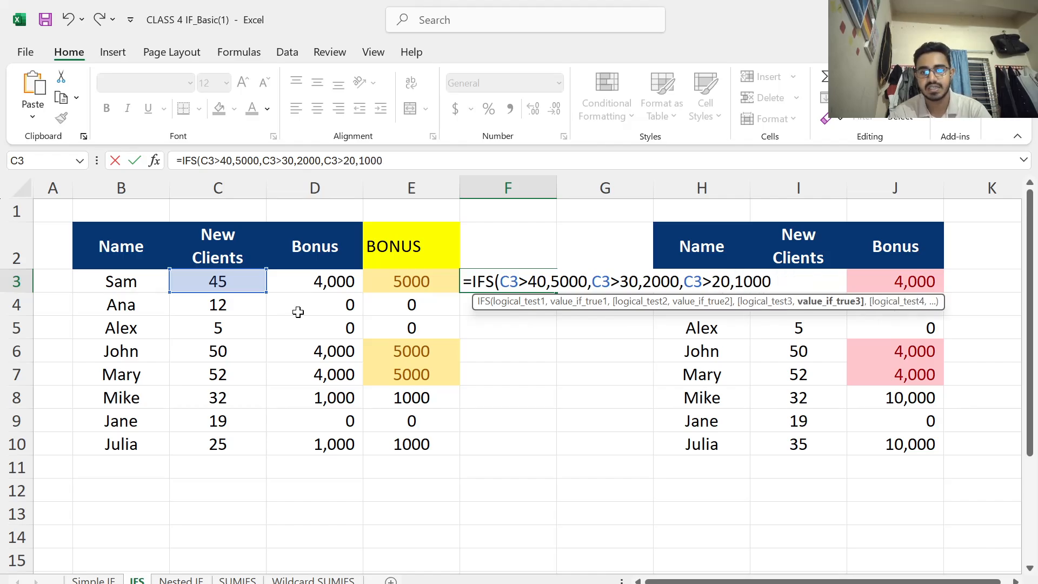
- Finish the IFS formula in F3 with a fourth test, C3<=20, that returns 0
{"action": "type", "text": ",C3"}
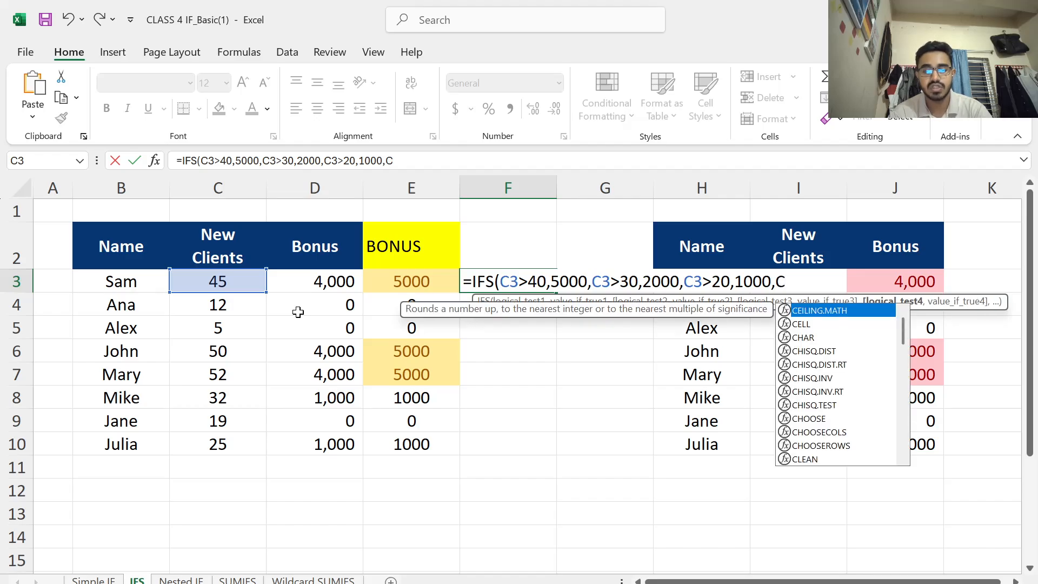
{"action": "type", "text": "<"}
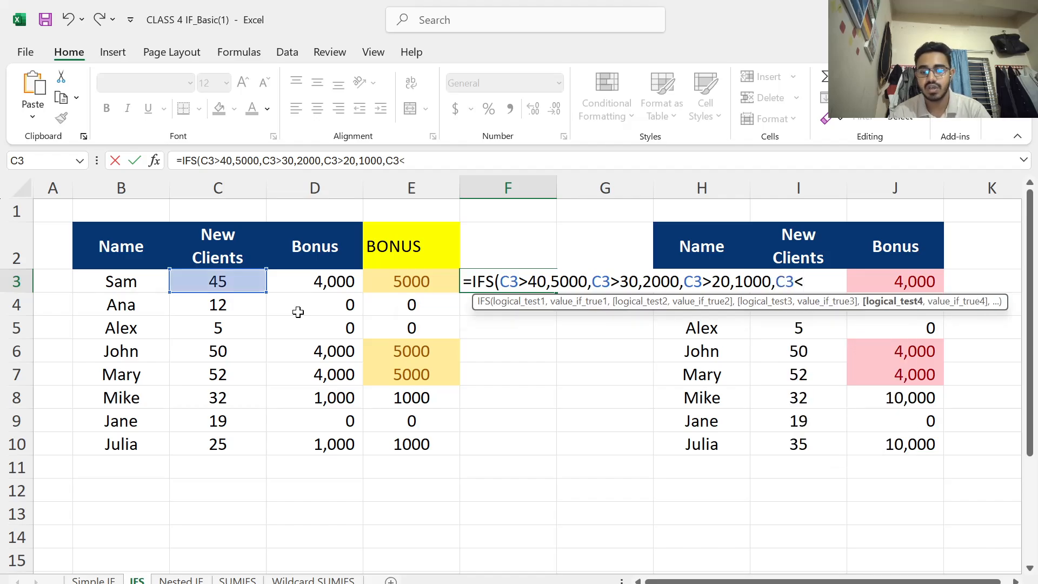
{"action": "type", "text": "="}
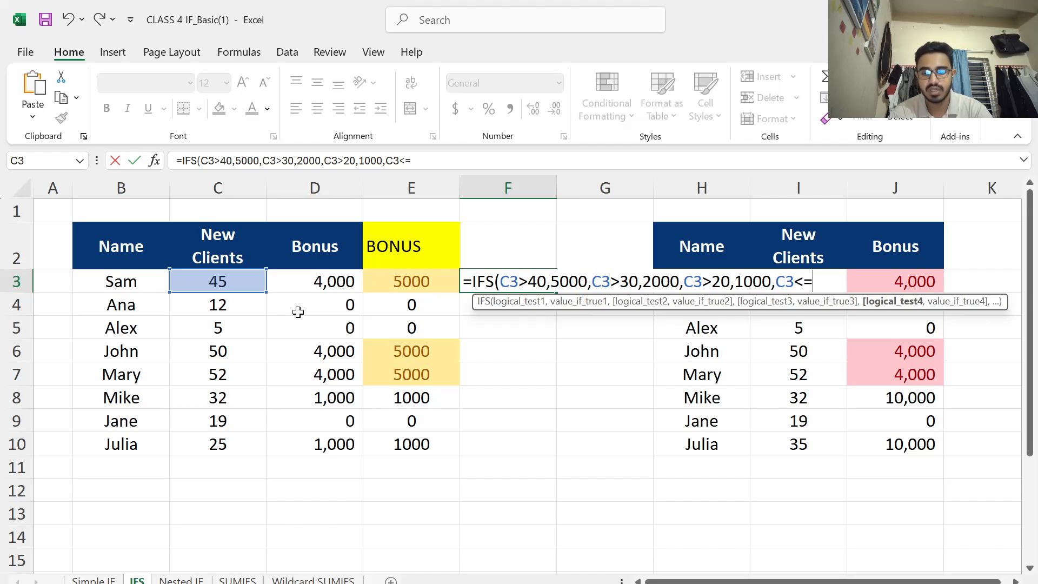
{"action": "type", "text": "20,"}
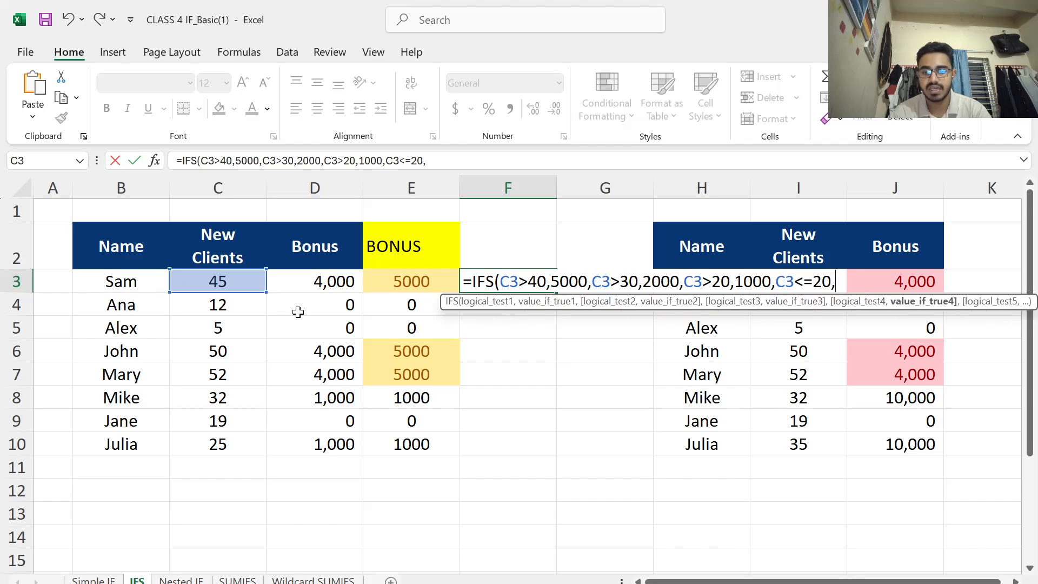
{"action": "type", "text": "0)"}
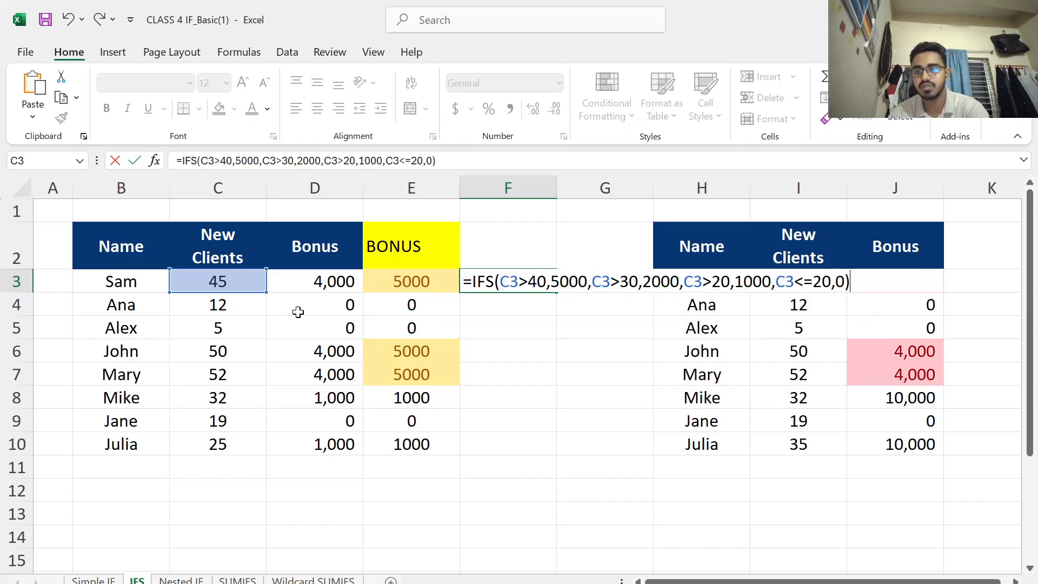
{"action": "key", "text": "Return"}
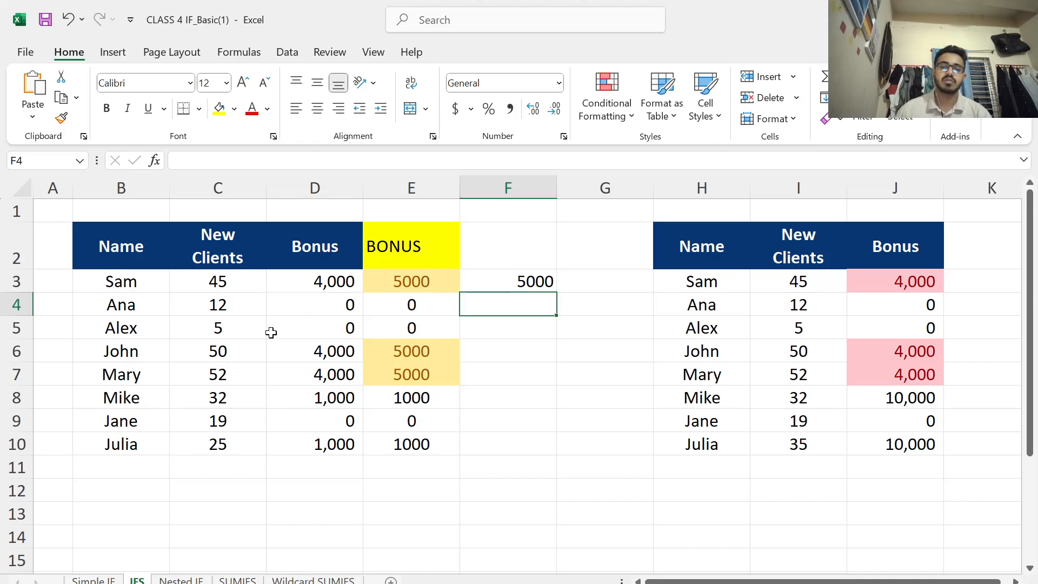
- Fill the IFS formula from F3 down to F10 and enter the header BONUS in F2
{"action": "left_click", "coordinate": [505, 281]}
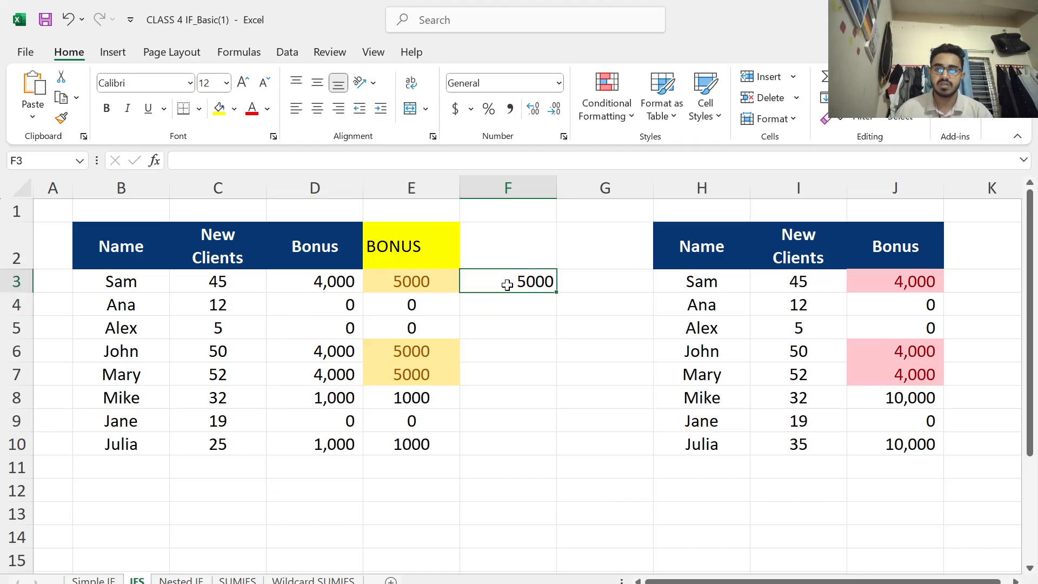
{"action": "double_click", "coordinate": [557, 292]}
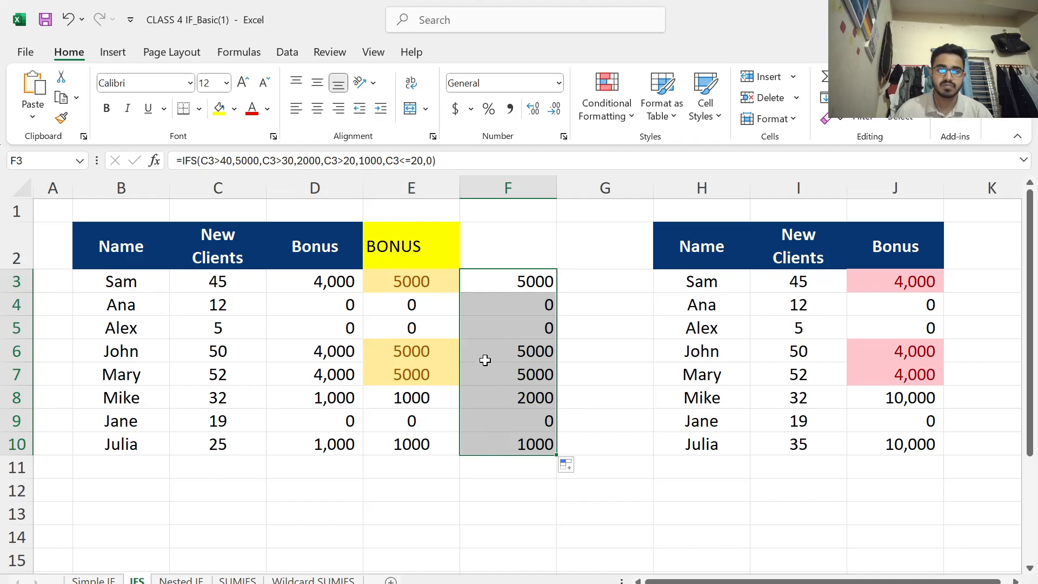
{"action": "left_click", "coordinate": [500, 283]}
{"action": "left_click", "coordinate": [499, 249]}
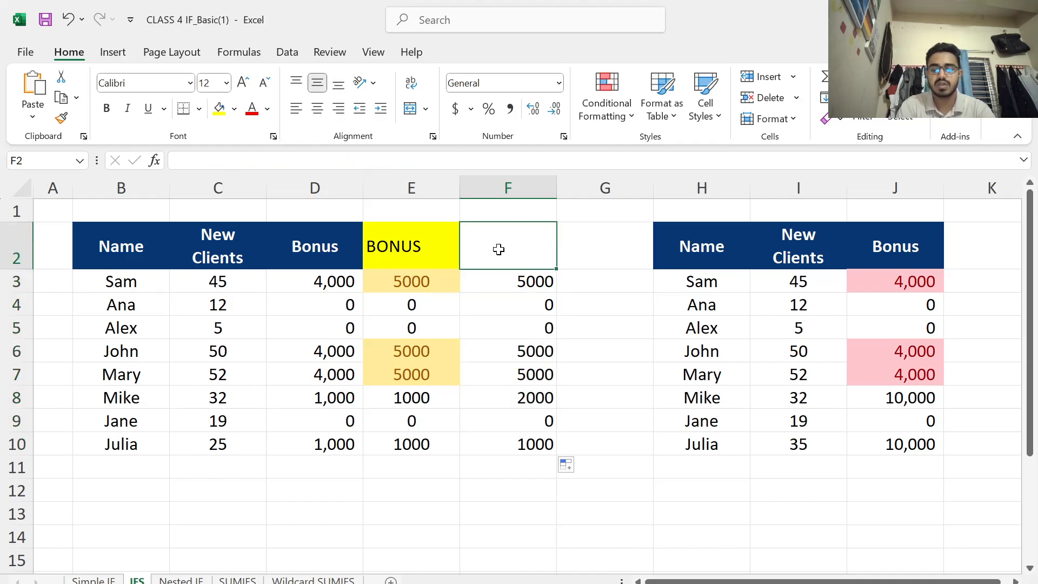
{"action": "type", "text": "BONUS"}
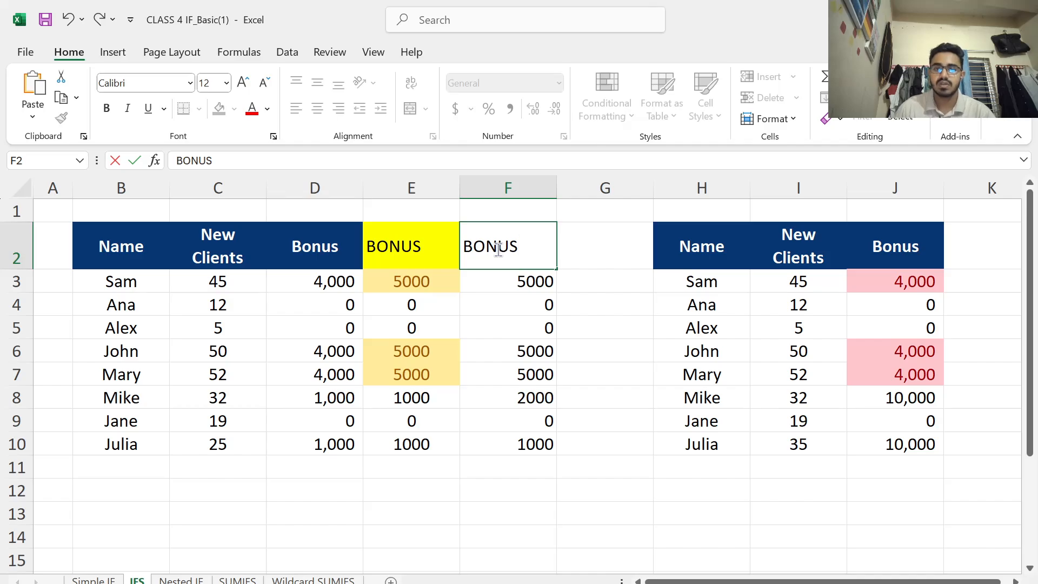
- Conditionally format F3 when equal to 5000 with Green Fill with Dark Green Text
{"action": "left_click", "coordinate": [540, 284]}
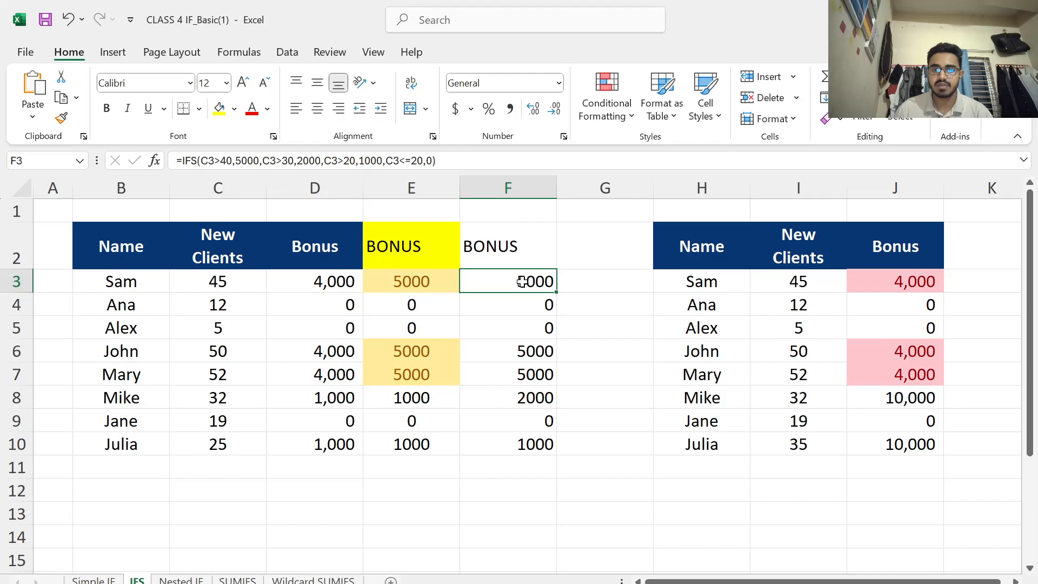
{"action": "left_click", "coordinate": [606, 103]}
{"action": "mouse_move", "coordinate": [635, 151]}
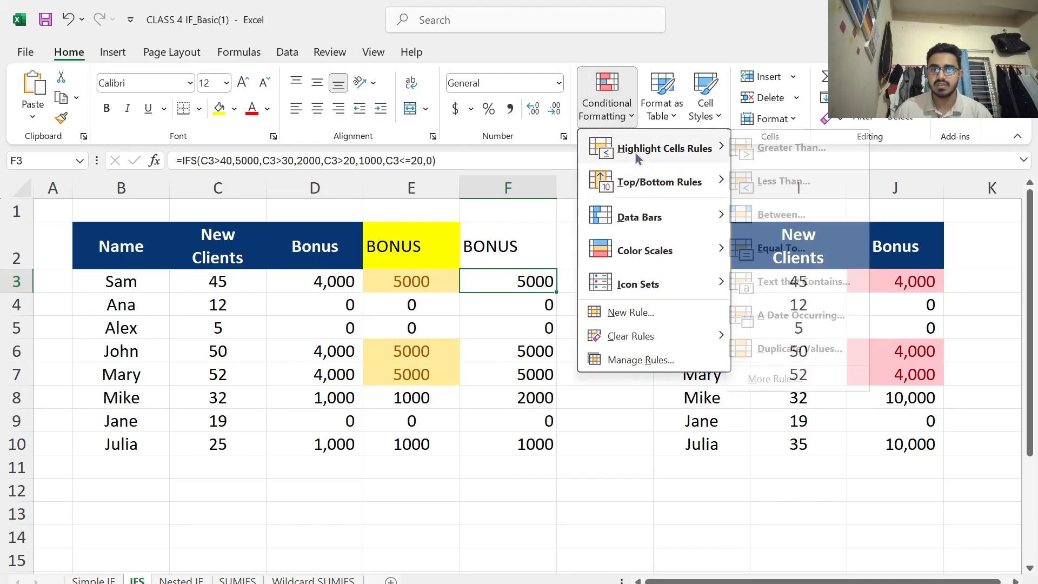
{"action": "left_click", "coordinate": [784, 249]}
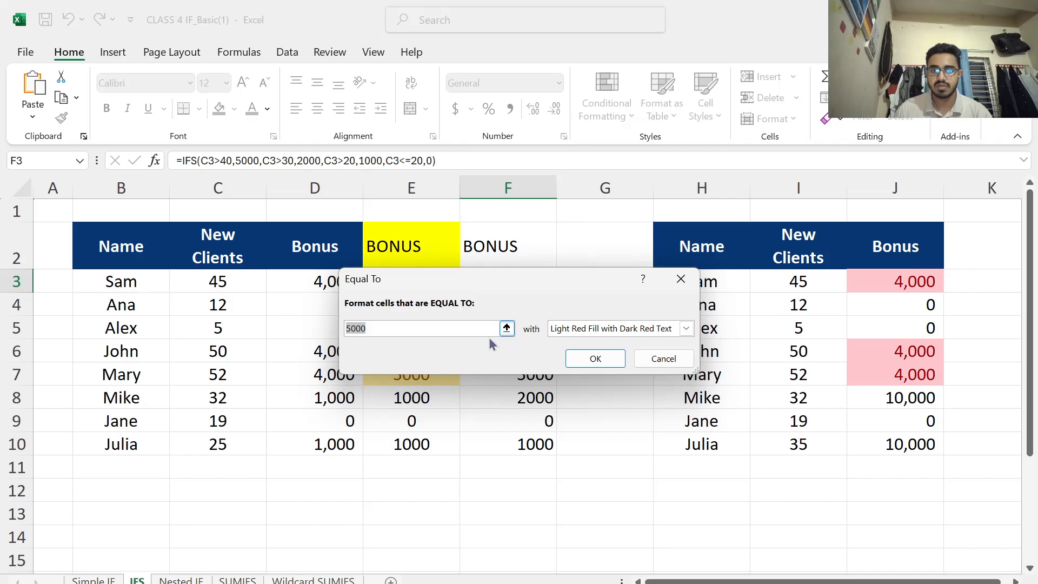
{"action": "left_click", "coordinate": [617, 330]}
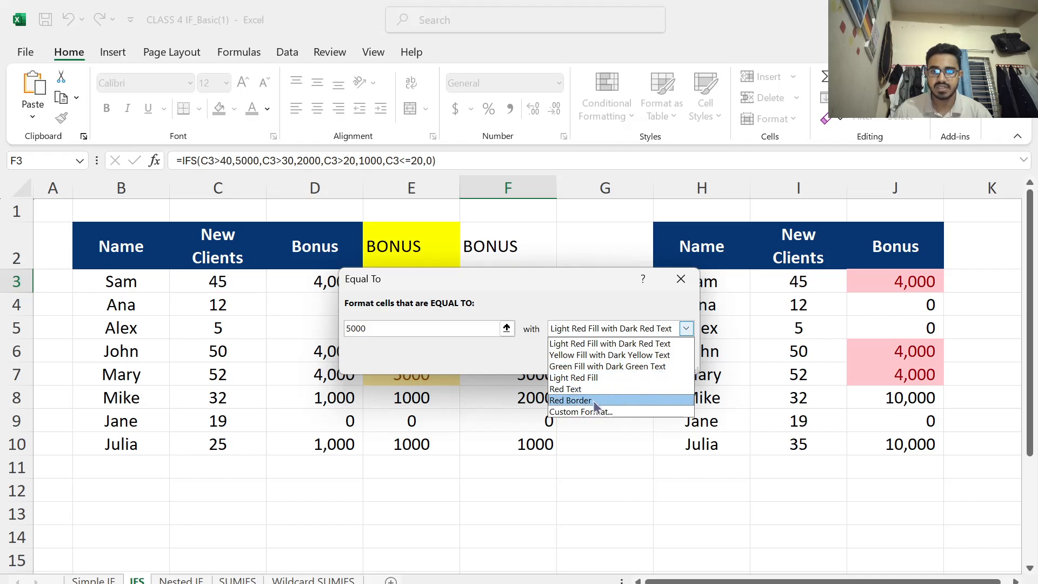
{"action": "left_click", "coordinate": [598, 367]}
{"action": "left_click", "coordinate": [595, 359]}
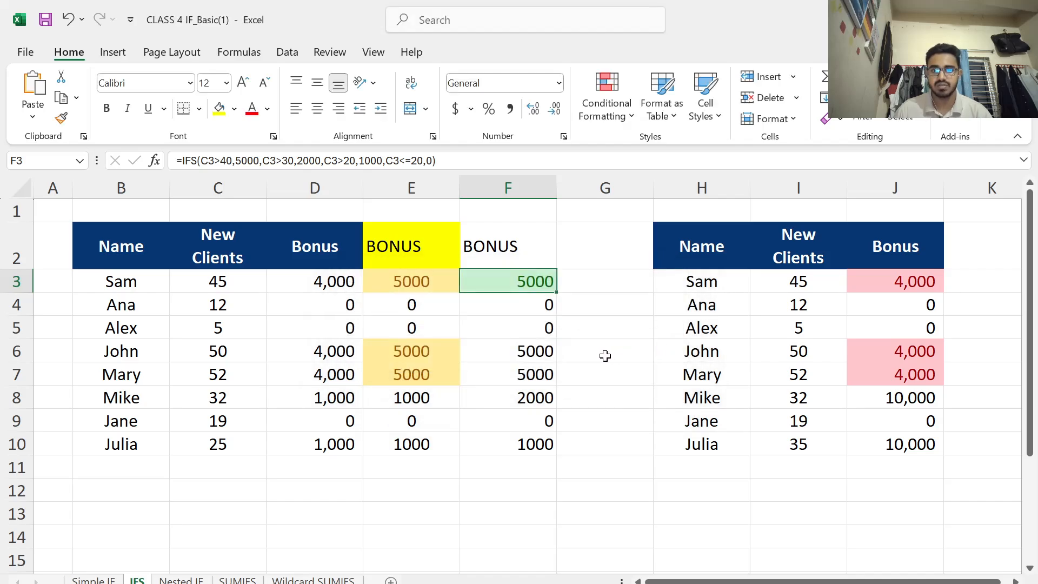
- Fill F3 with its conditional formatting down to F10
{"action": "double_click", "coordinate": [556, 292]}
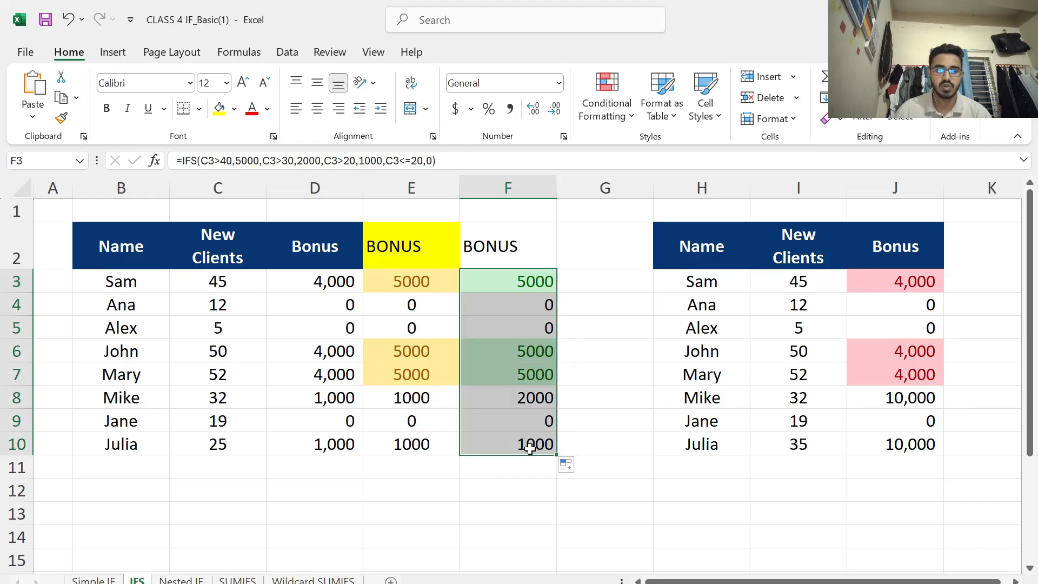
- On the Nested IF sheet, enter the header BONUS in G2
{"action": "left_click", "coordinate": [183, 580]}
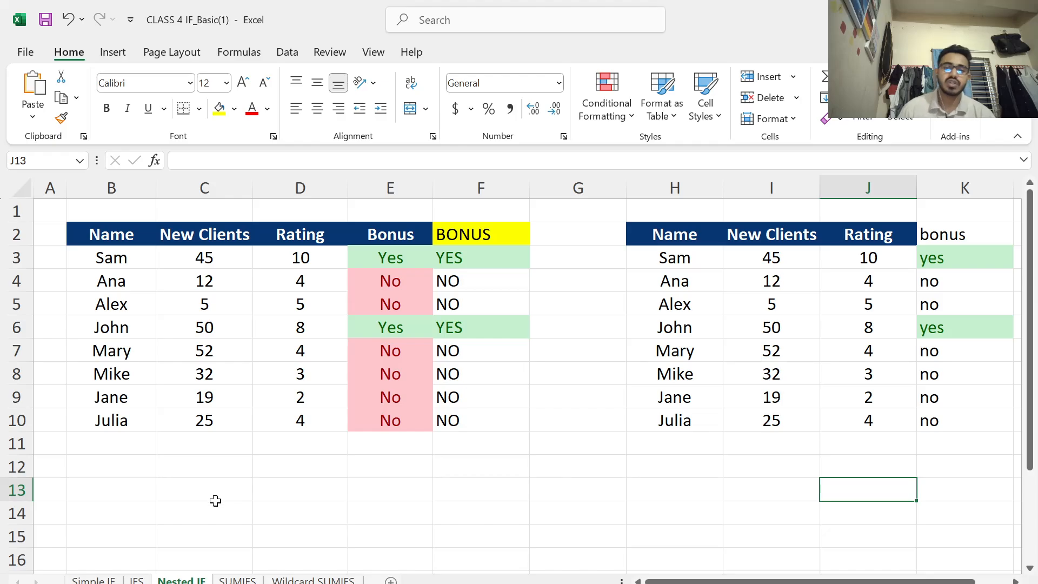
{"action": "left_click", "coordinate": [569, 244]}
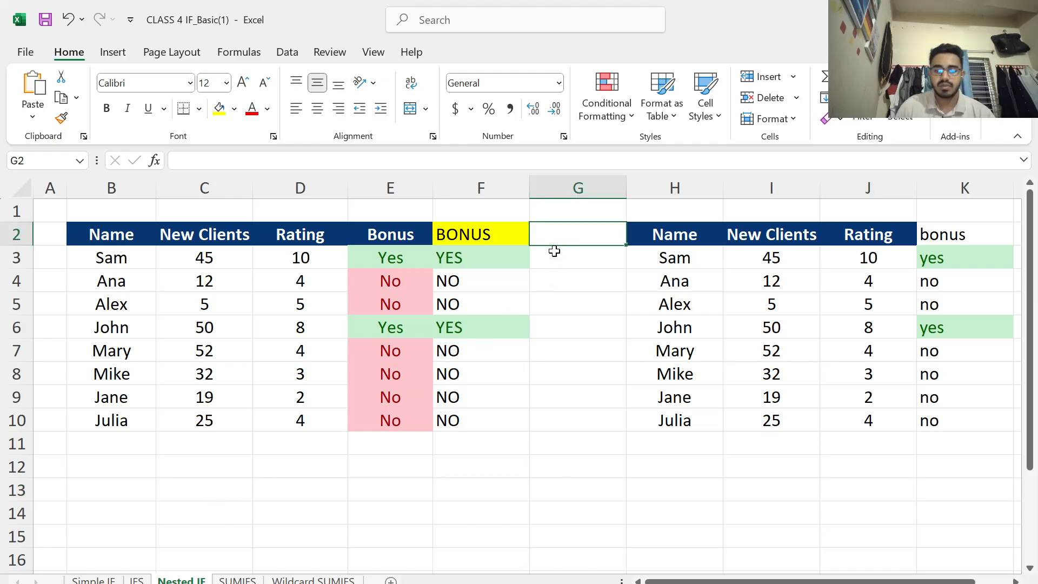
{"action": "type", "text": "BONUS"}
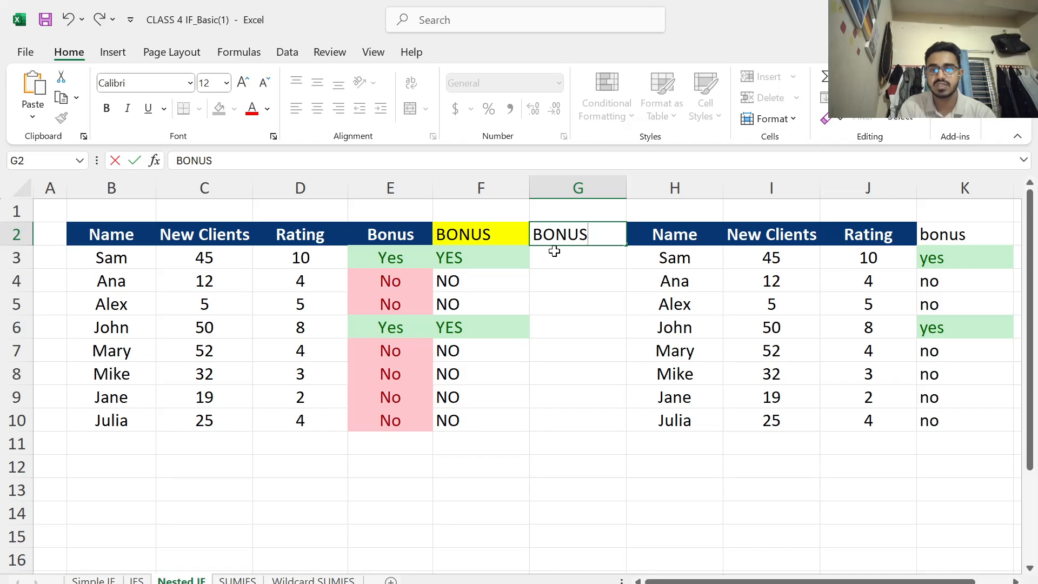
{"action": "left_click", "coordinate": [572, 259]}
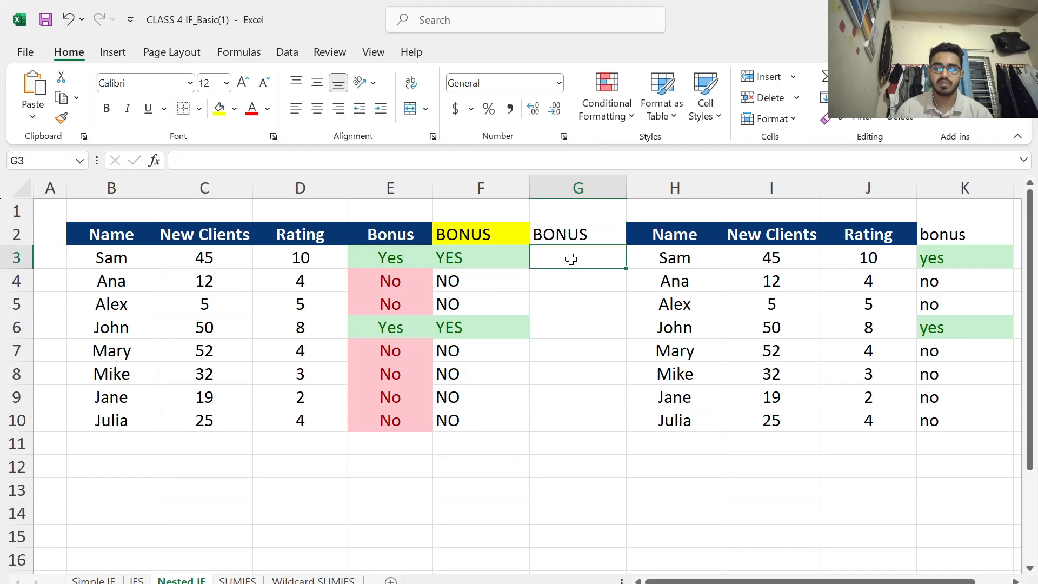
- Start an IF formula in G3 with a nested AND whose first condition is C3>20
{"action": "type", "text": "=IF"}
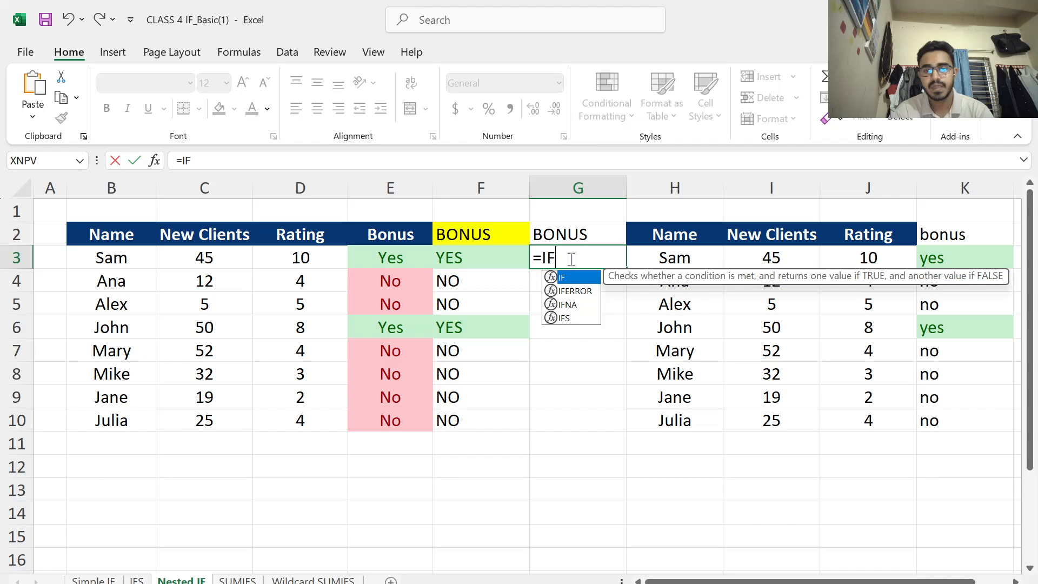
{"action": "type", "text": "("}
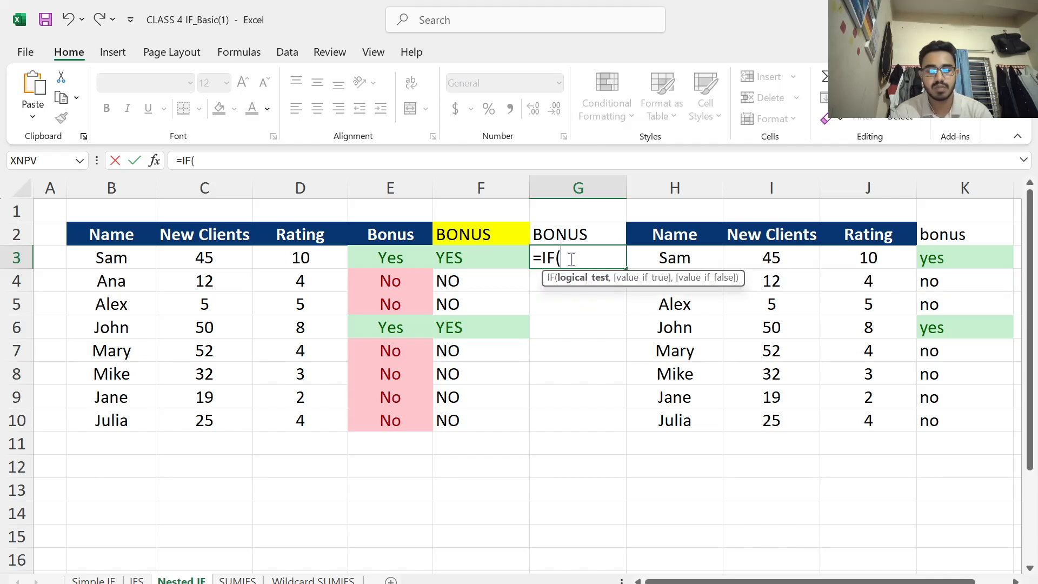
{"action": "type", "text": "AND"}
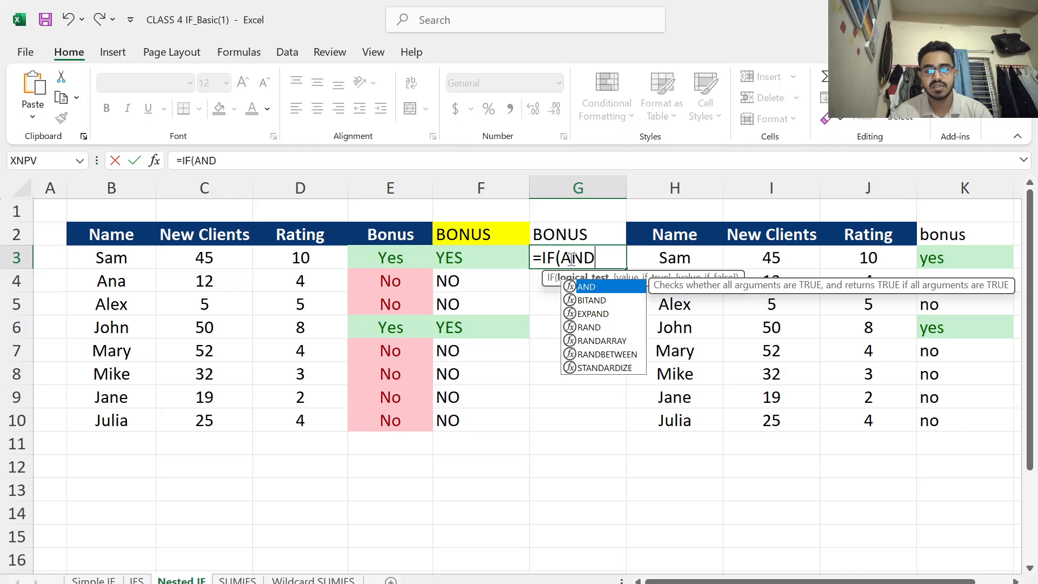
{"action": "type", "text": "("}
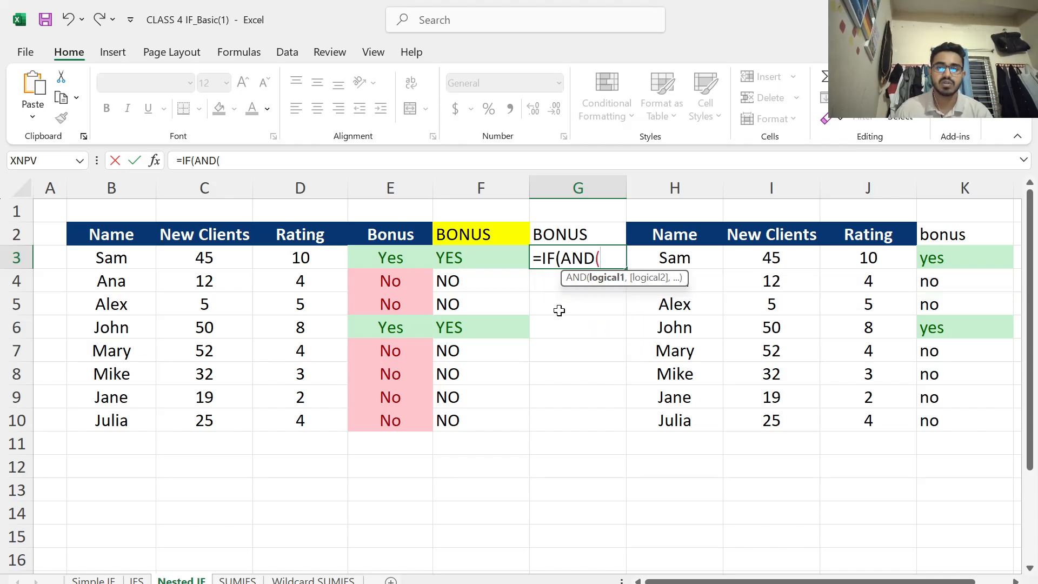
{"action": "left_click", "coordinate": [205, 261]}
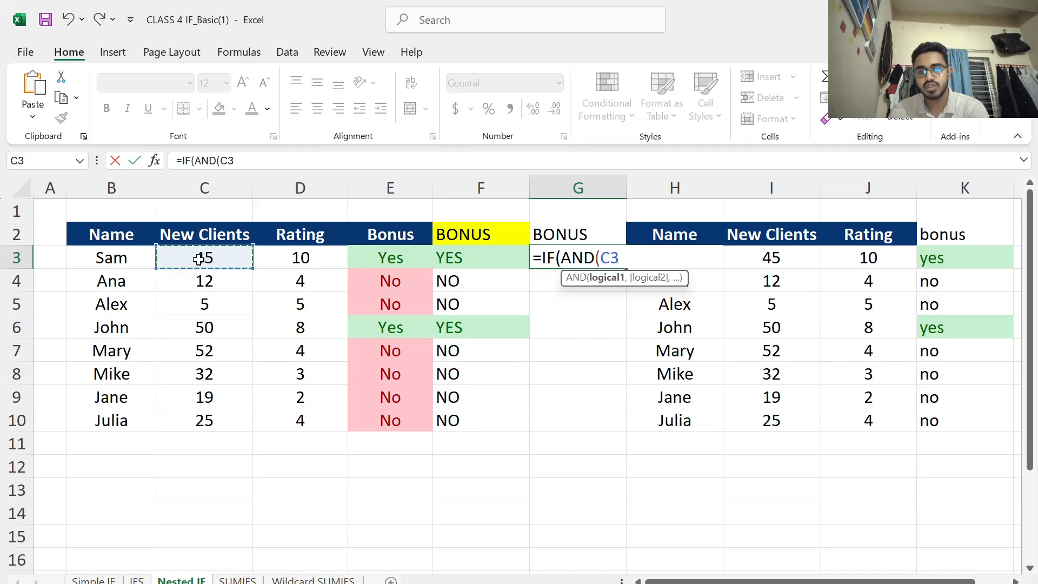
{"action": "type", "text": "?"}
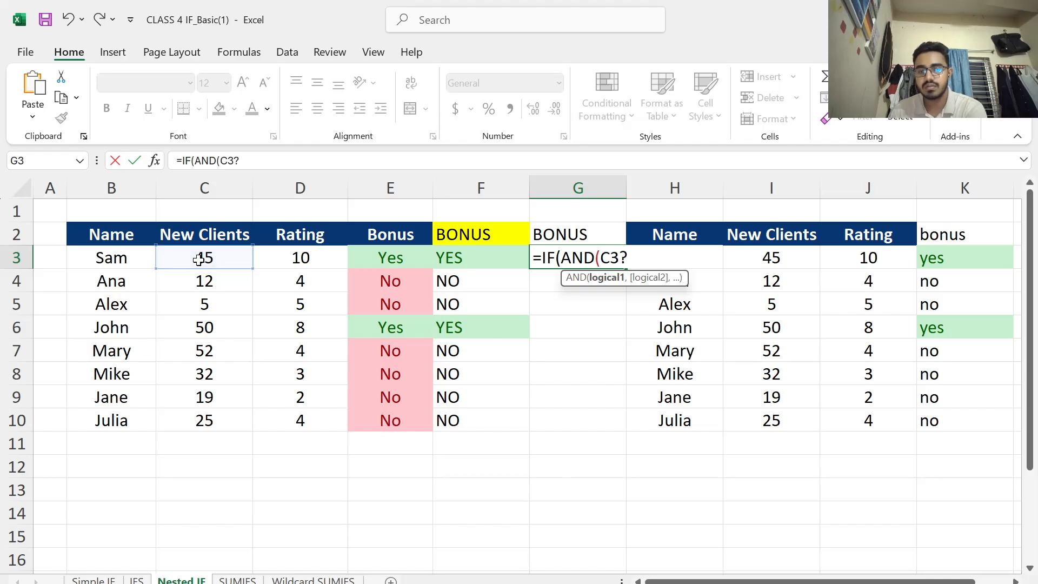
{"action": "key", "text": "BackSpace"}
{"action": "type", "text": ">"}
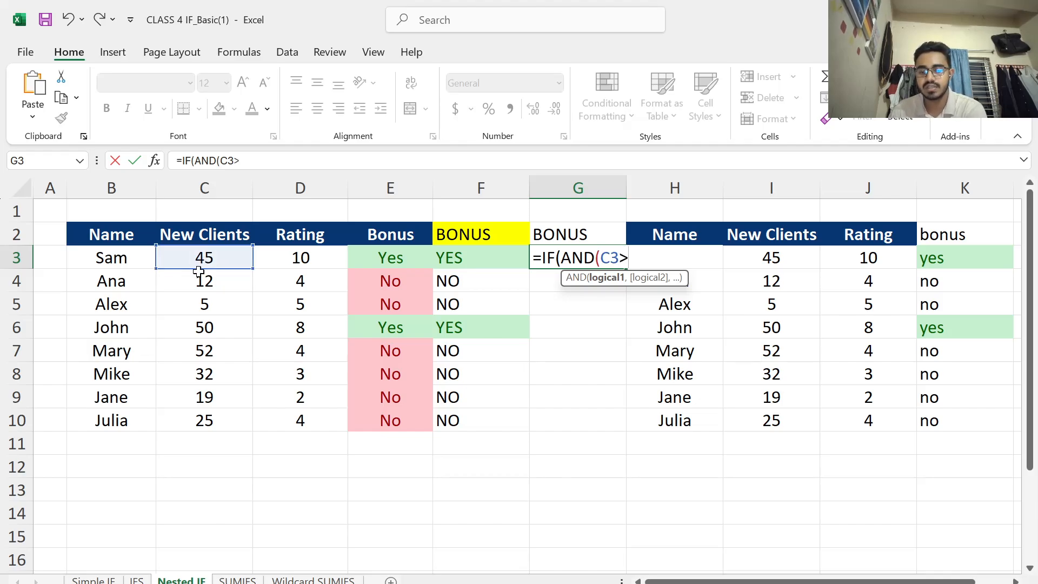
{"action": "type", "text": "20"}
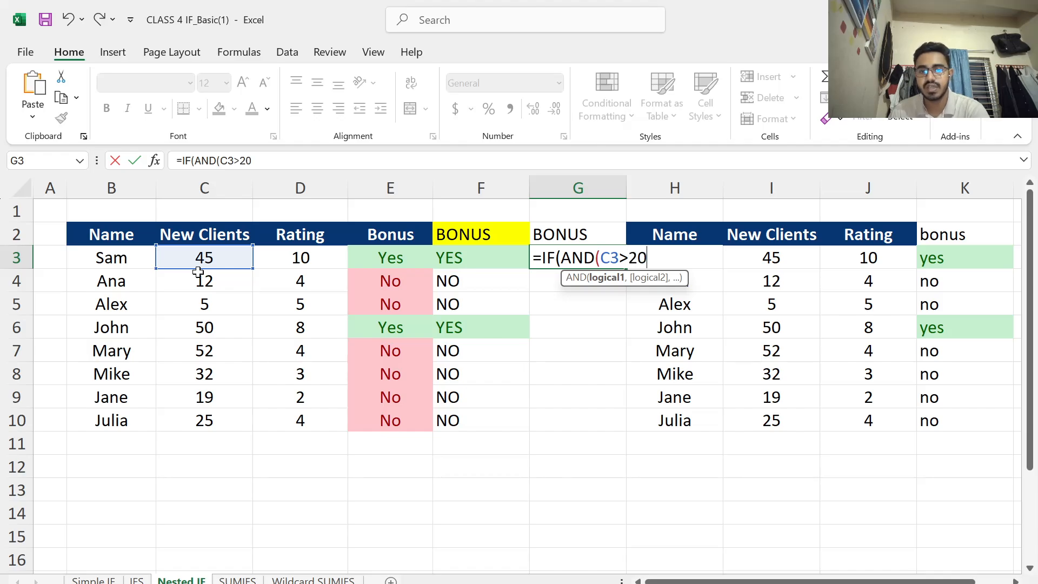
- Add D3>5 as the second AND condition in the G3 formula and close the AND test
{"action": "type", "text": ","}
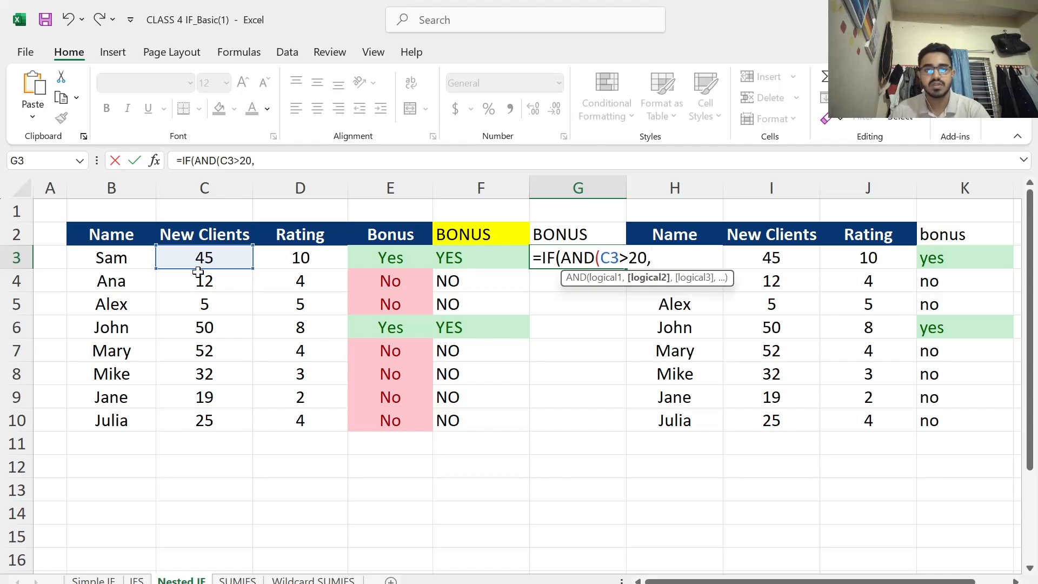
{"action": "left_click", "coordinate": [299, 265]}
{"action": "type", "text": ">5"}
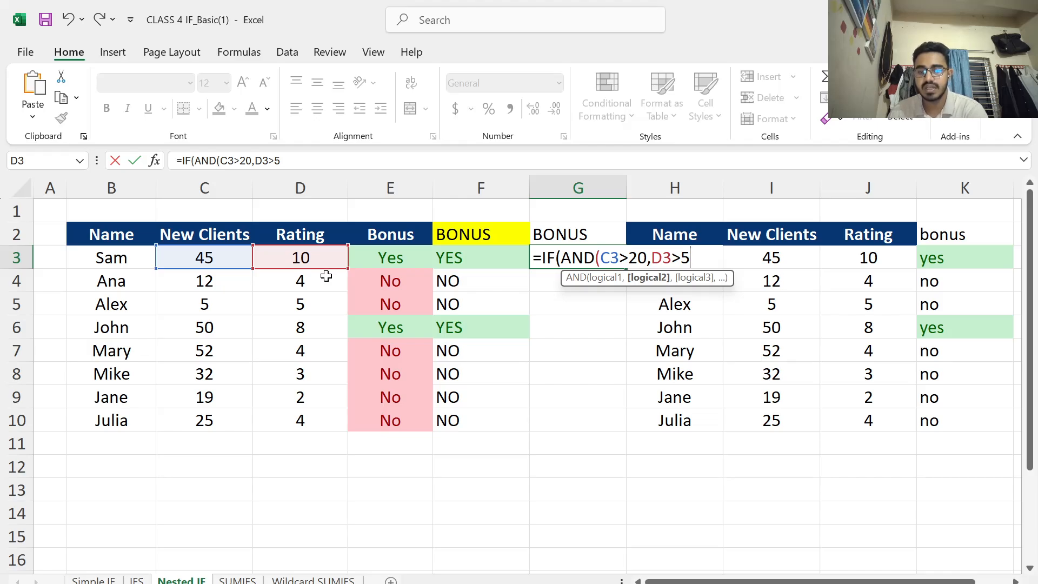
{"action": "type", "text": "),"}
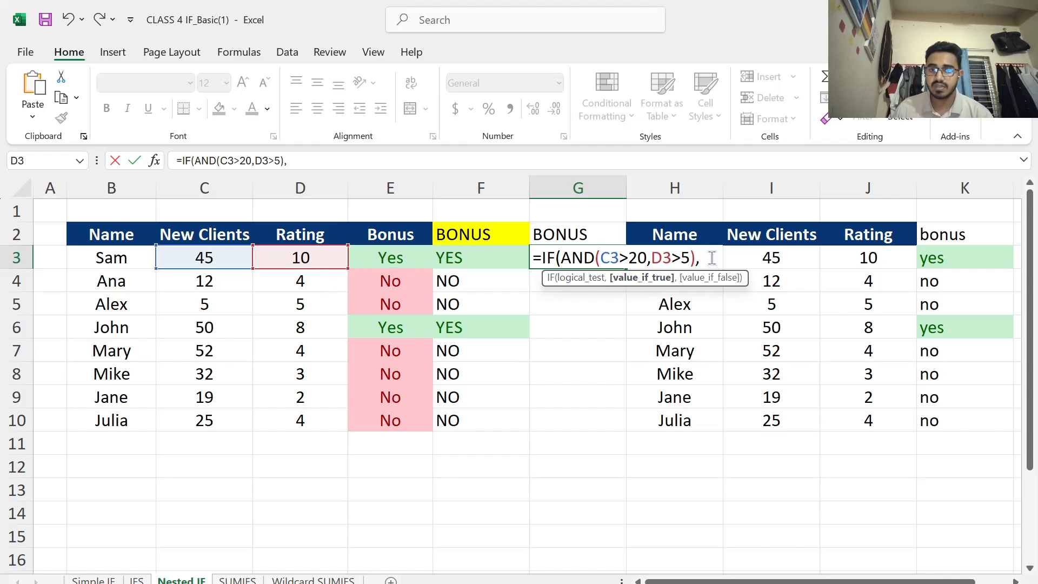
- Enter "YES" as the value if true in the G3 formula
{"action": "type", "text": "\"\""}
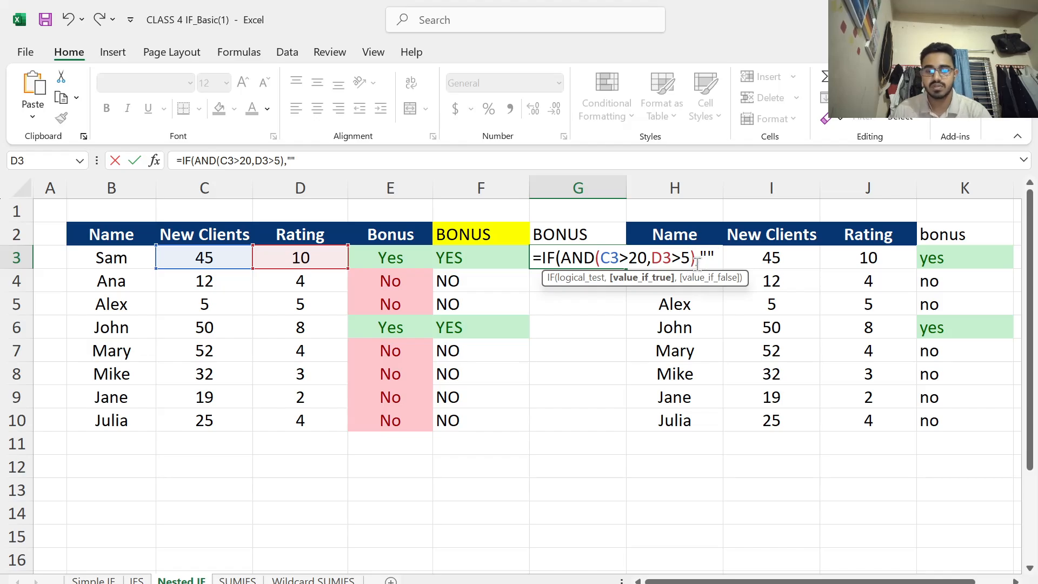
{"action": "left_click", "coordinate": [731, 259]}
{"action": "type", "text": "S"}
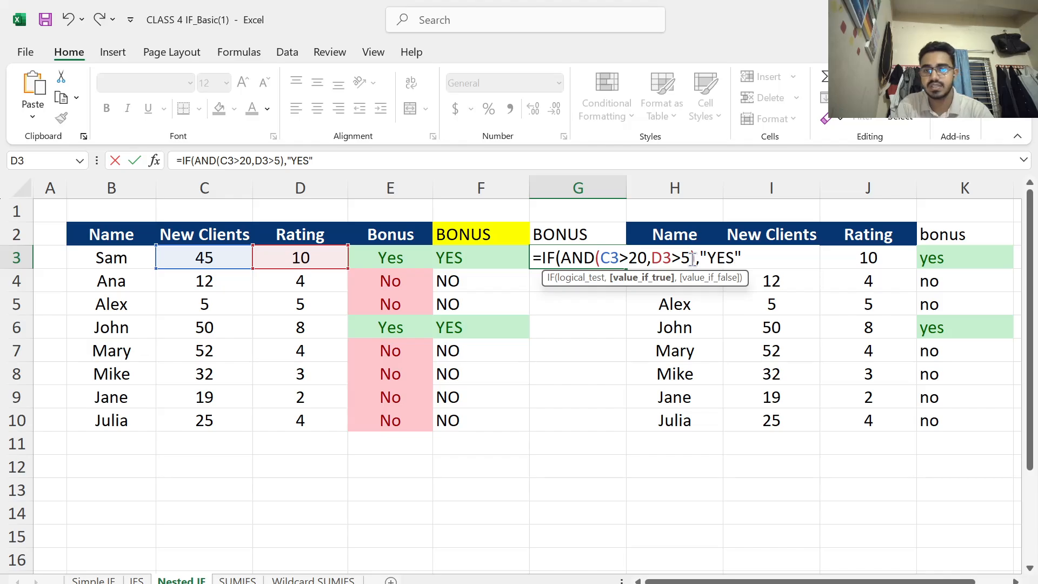
{"action": "left_click", "coordinate": [745, 258]}
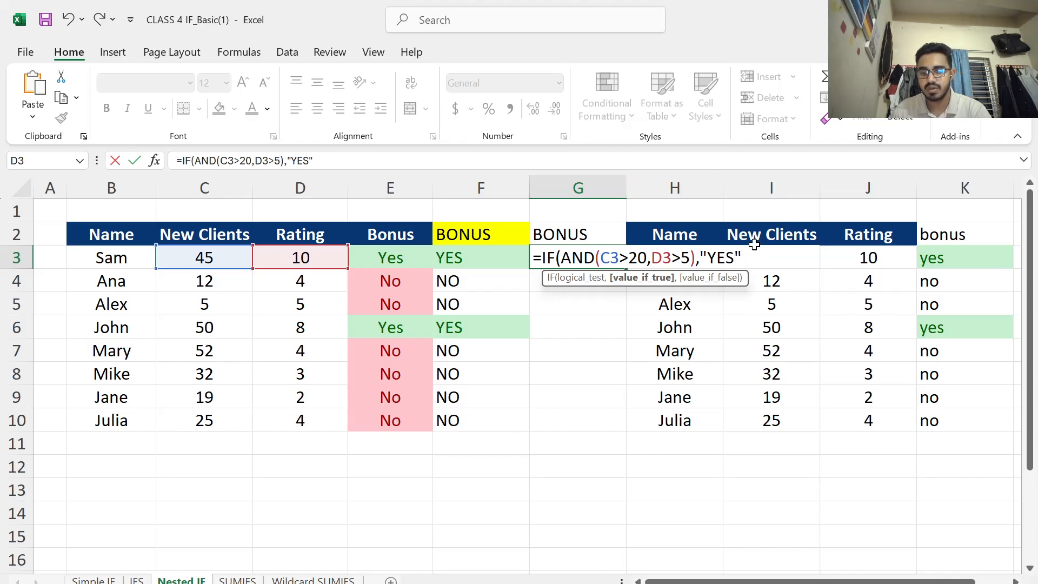
{"action": "type", "text": ","}
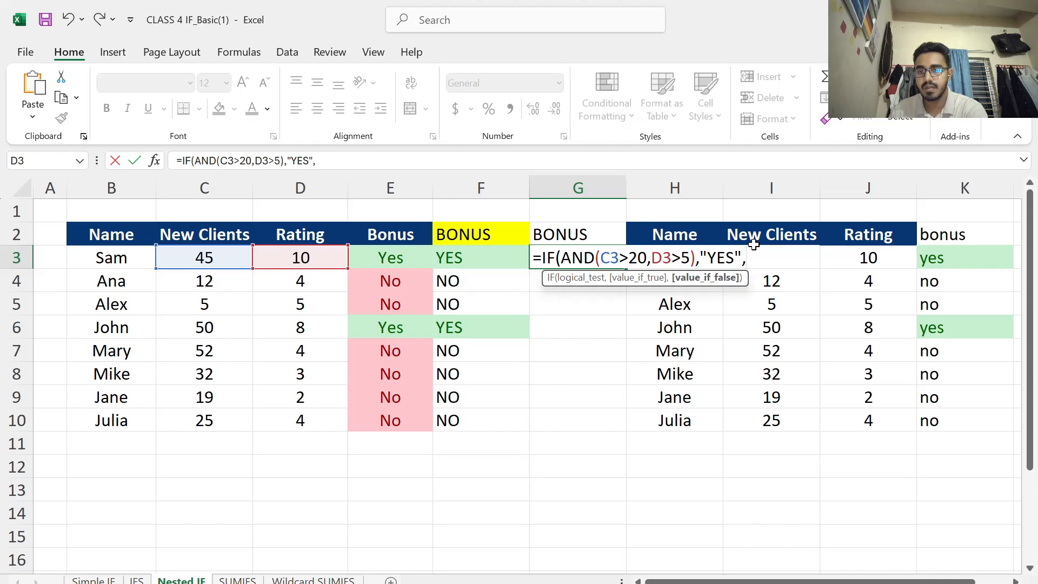
- Enter "NO" as the value if false in the G3 formula and try to close and commit it
{"action": "type", "text": "\"YES\",\""}
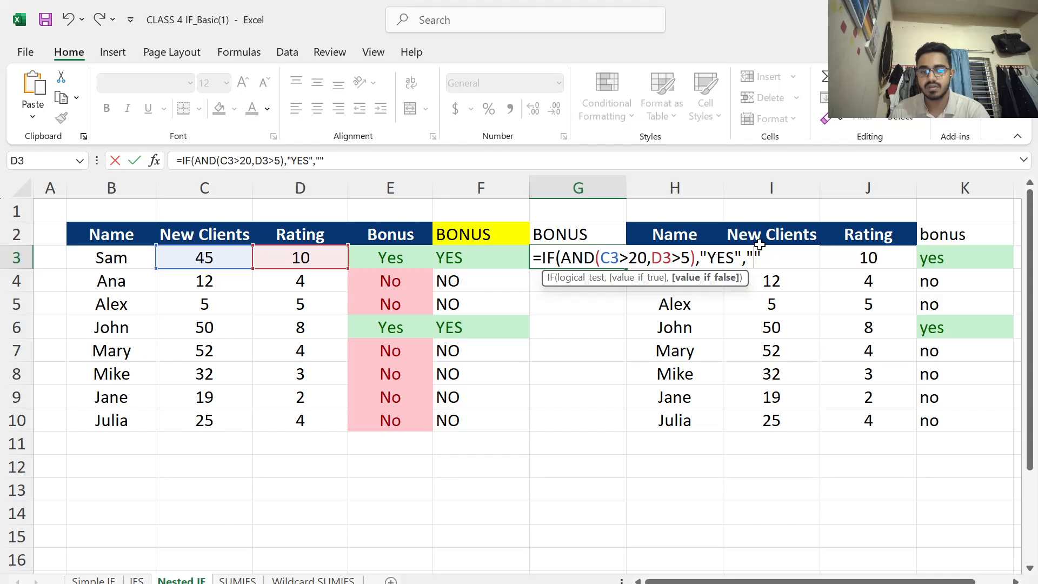
{"action": "type", "text": "N0"}
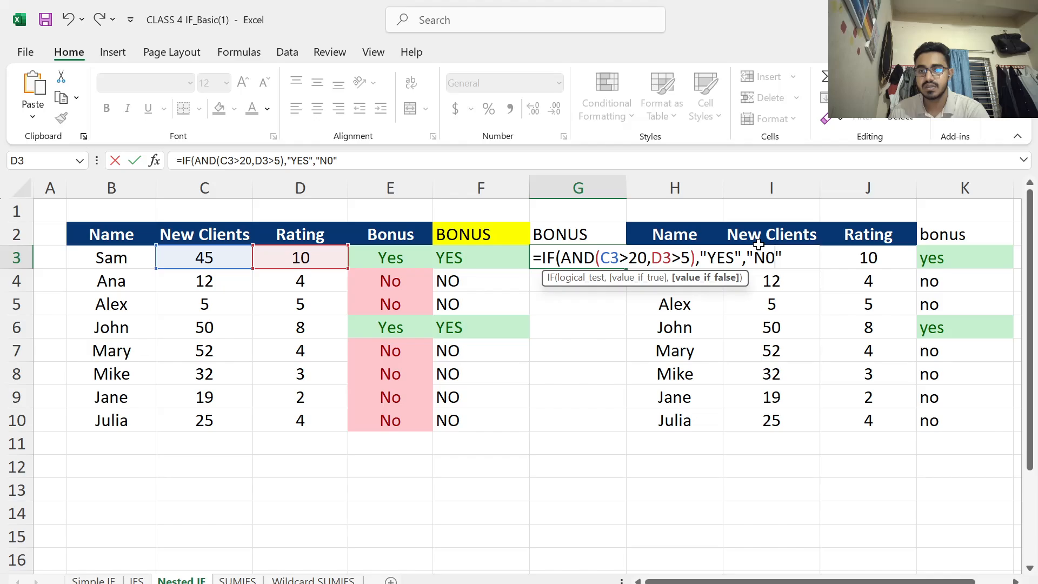
{"action": "key", "text": "BackSpace"}
{"action": "type", "text": "O"}
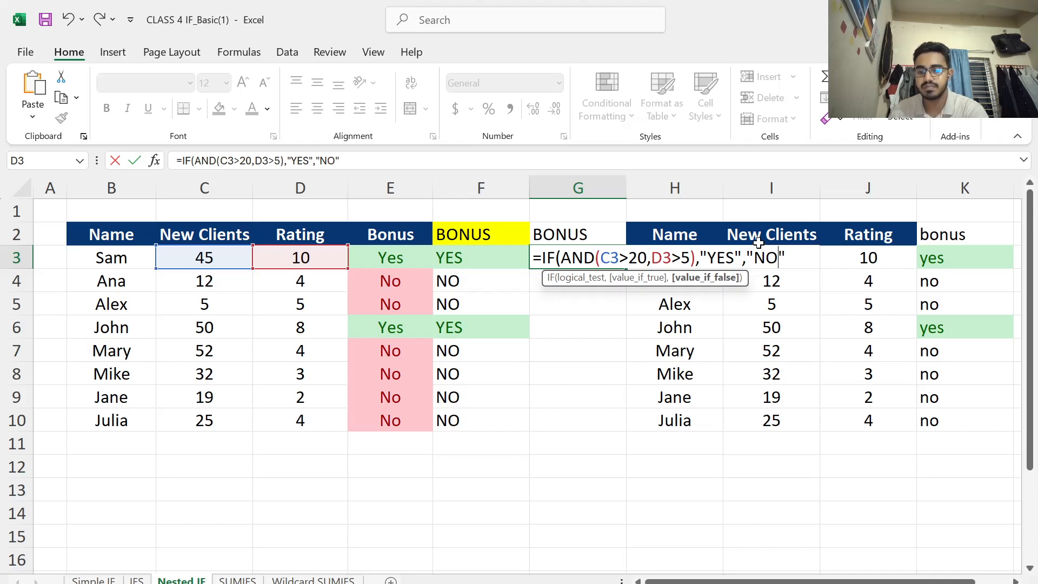
{"action": "type", "text": ")"}
{"action": "key", "text": "Return"}
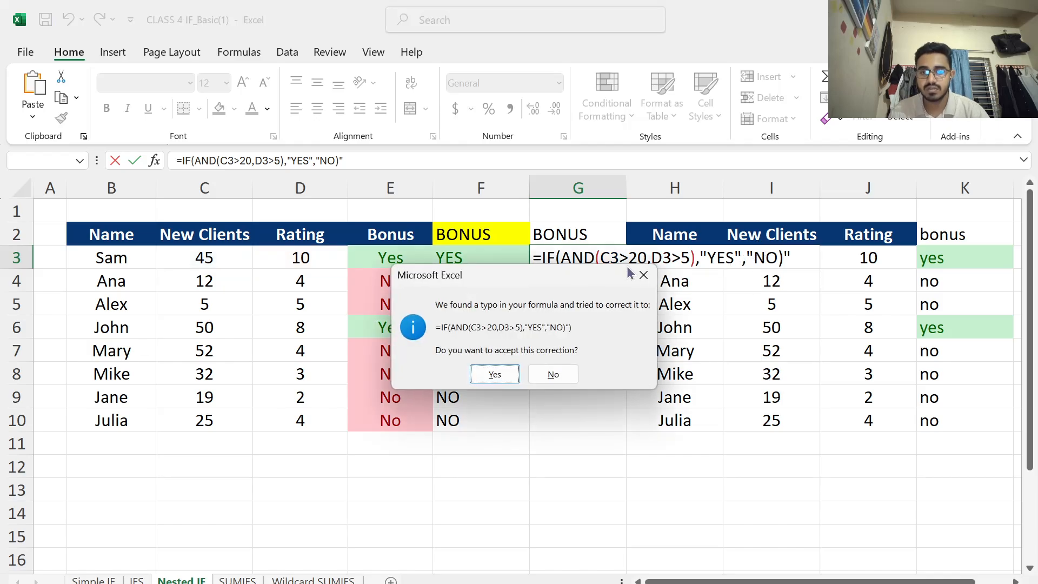
- Move the closing parenthesis outside the quotes of "NO" in the G3 formula and fill it down to G10
{"action": "left_click", "coordinate": [643, 278]}
{"action": "left_click", "coordinate": [644, 291]}
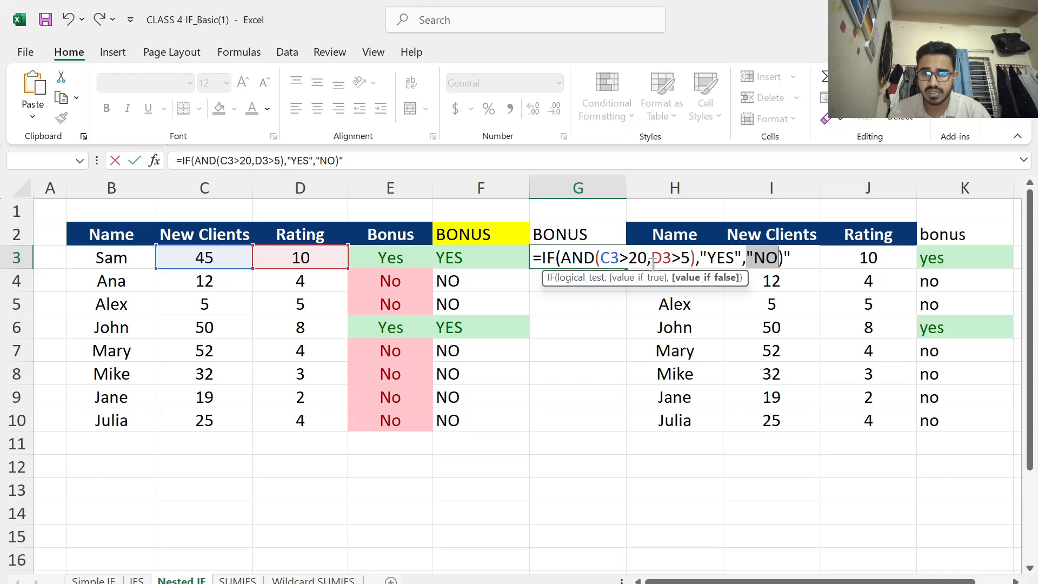
{"action": "left_click", "coordinate": [783, 258]}
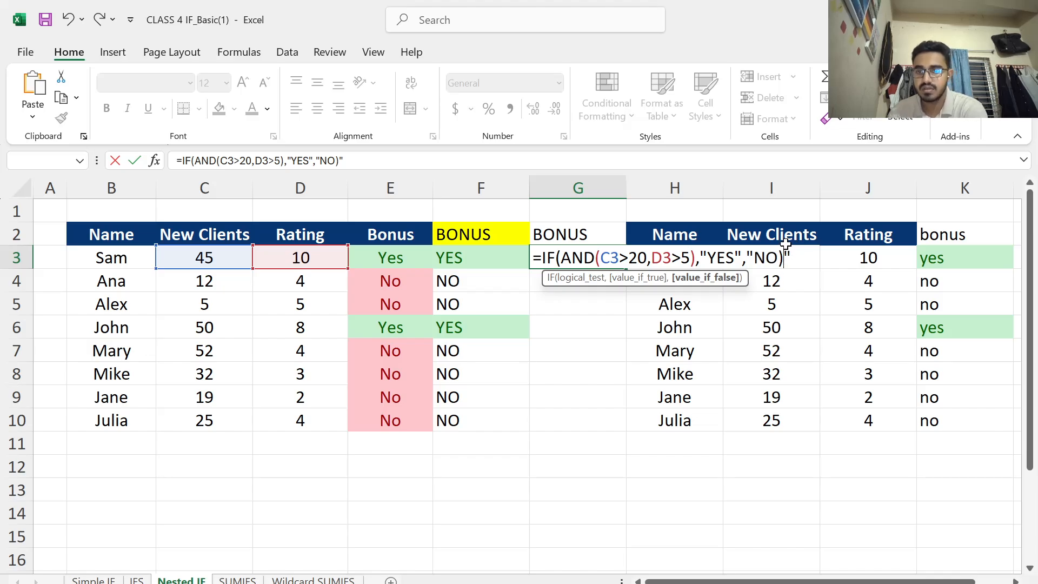
{"action": "key", "text": "BackSpace"}
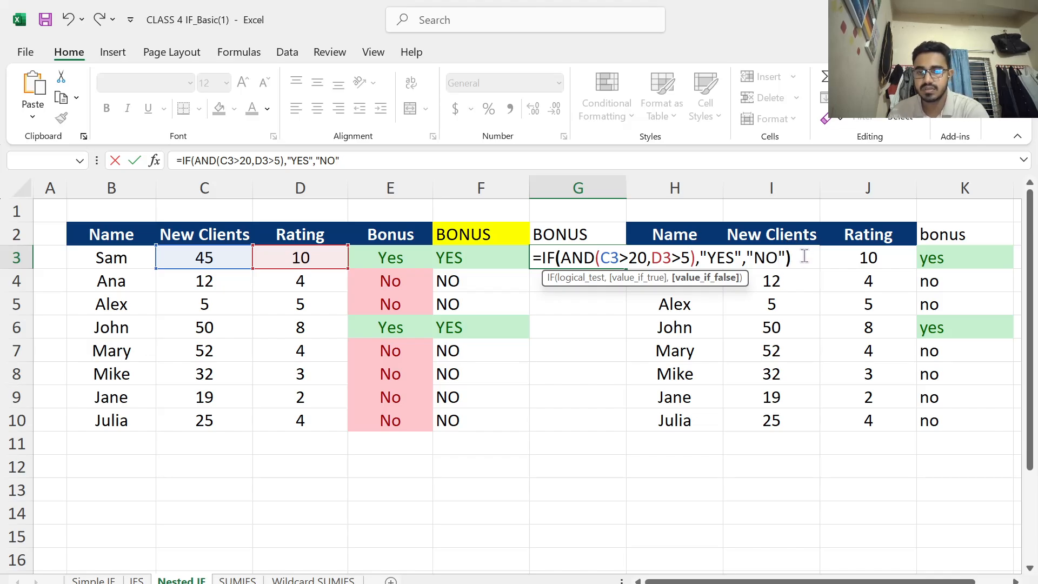
{"action": "key", "text": "Return"}
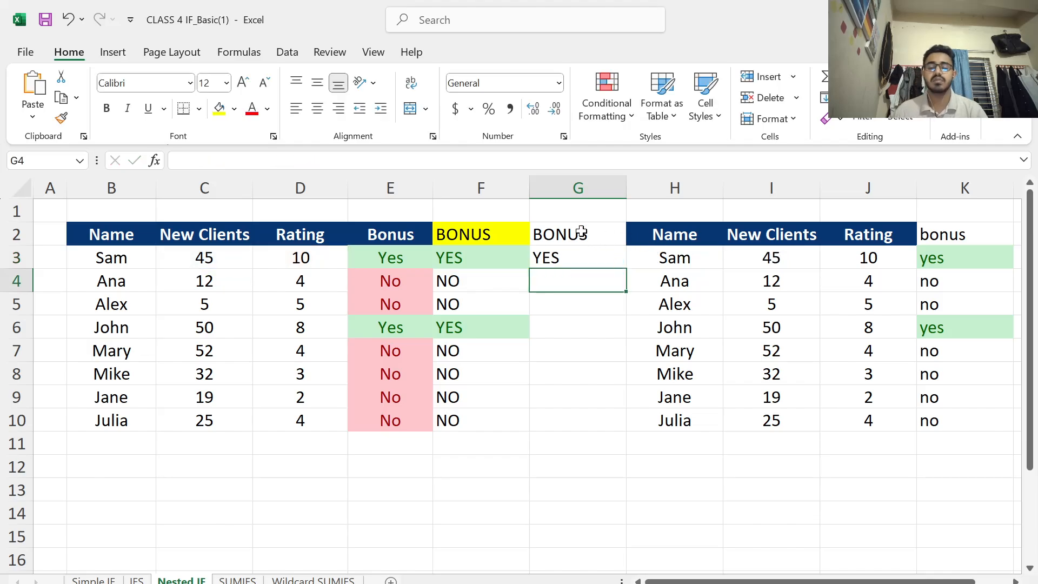
{"action": "left_click", "coordinate": [575, 254]}
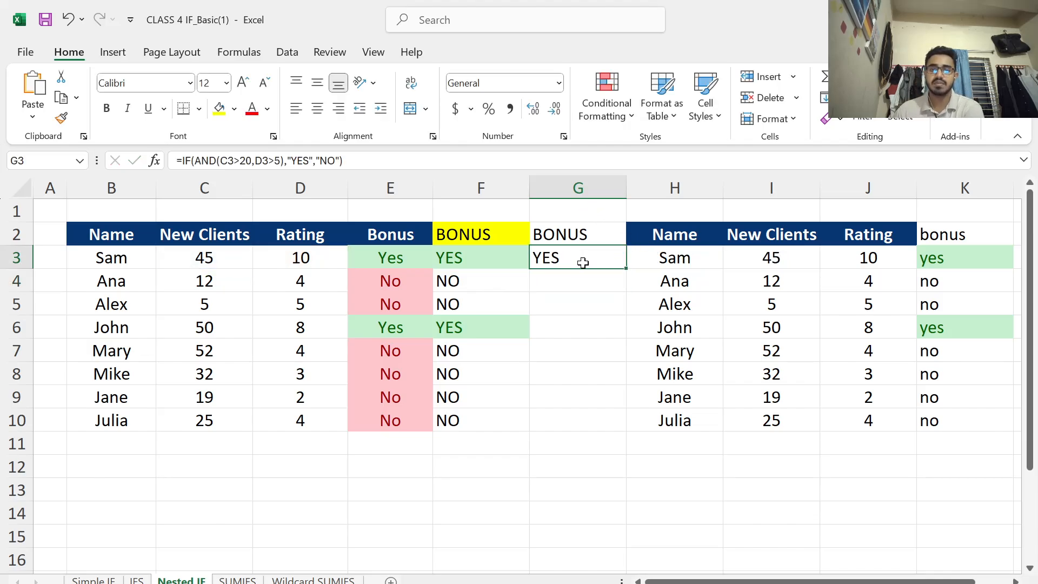
{"action": "double_click", "coordinate": [627, 268]}
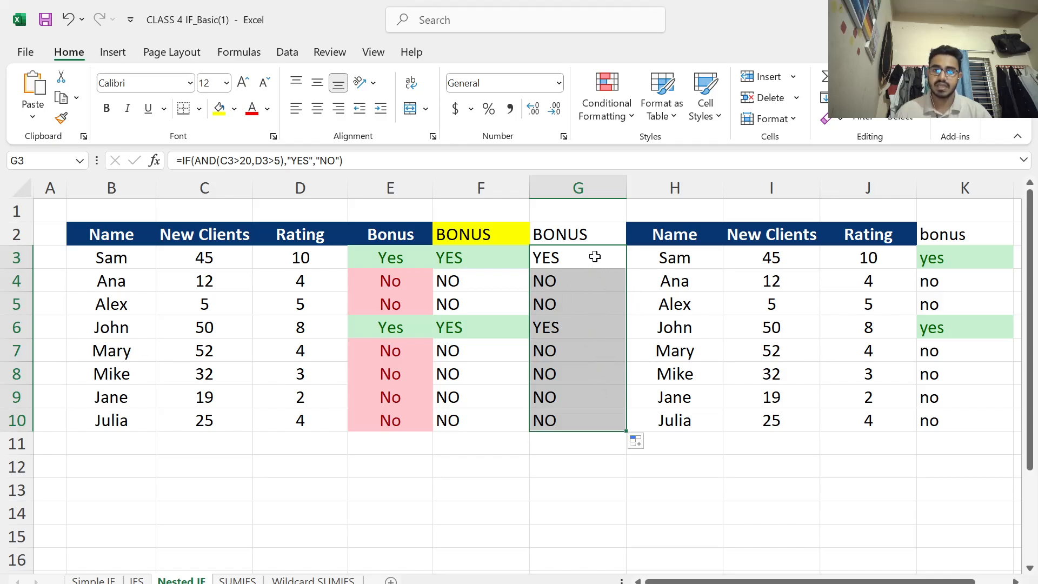
- Conditionally format G3:G10 with Green Fill with Dark Green Text for cells equal to YES
{"action": "left_click", "coordinate": [592, 116]}
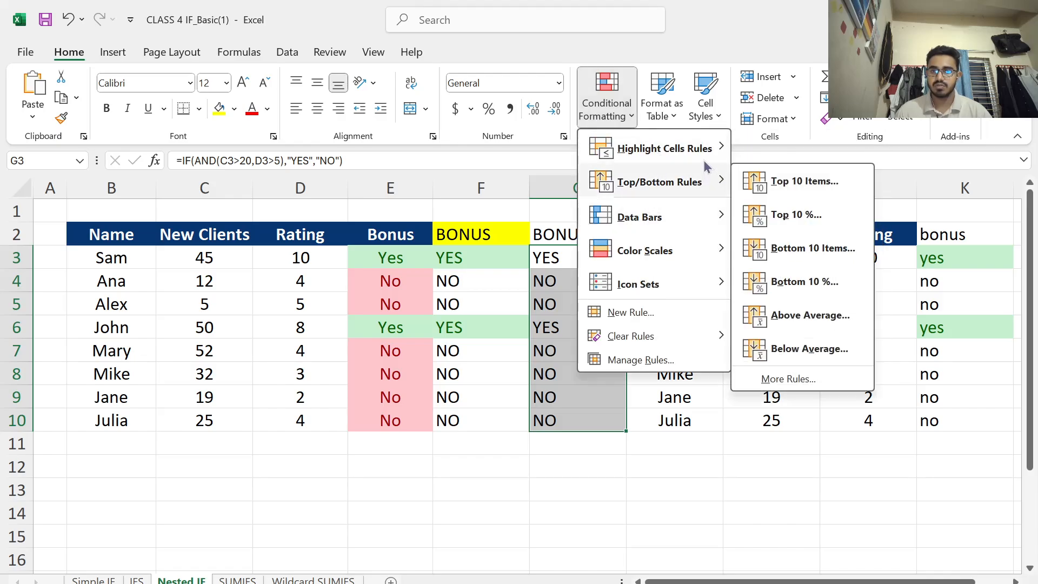
{"action": "mouse_move", "coordinate": [702, 157]}
{"action": "left_click", "coordinate": [794, 248]}
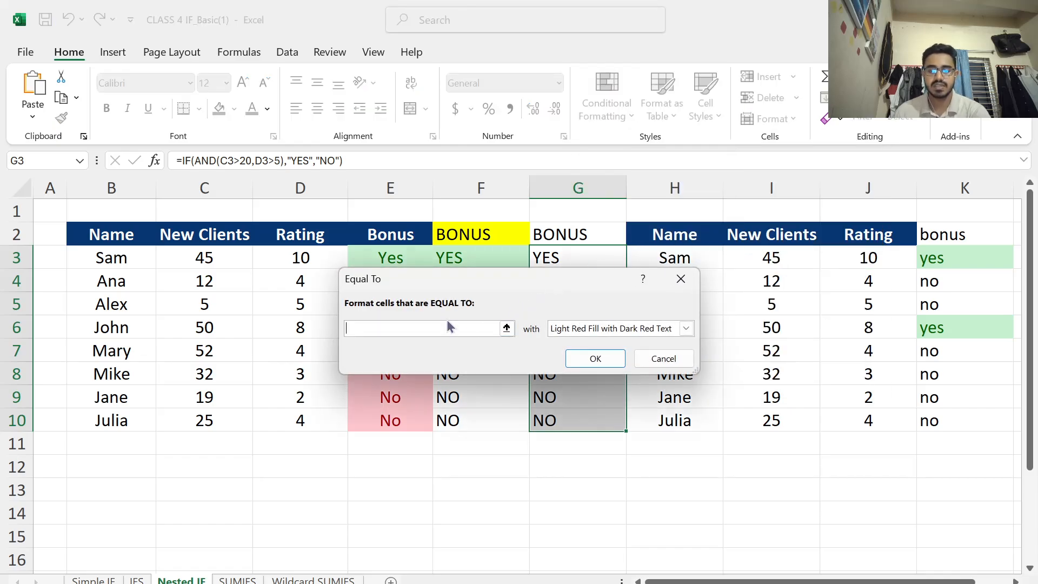
{"action": "type", "text": "YES"}
{"action": "left_click", "coordinate": [583, 330]}
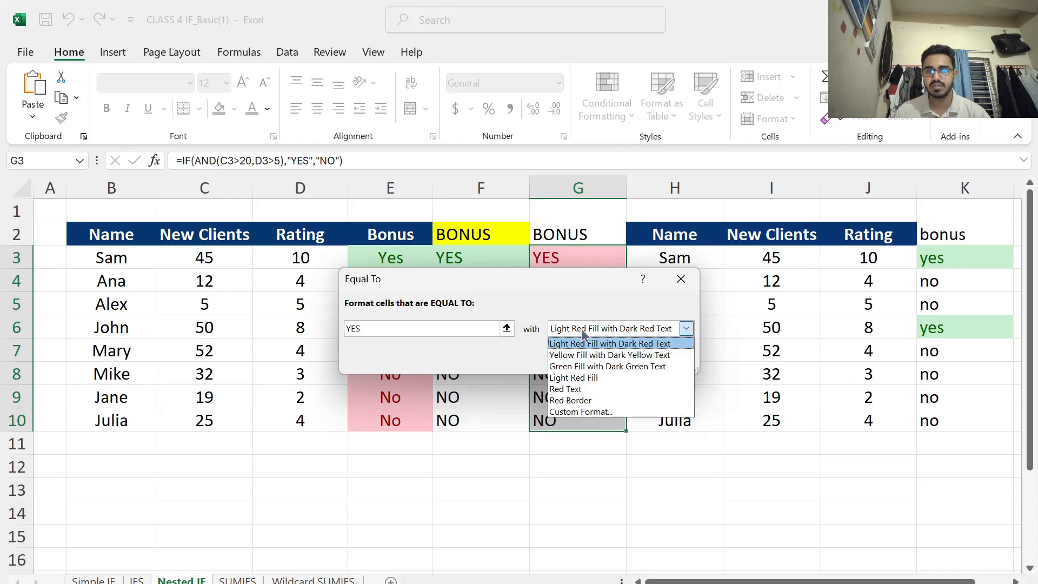
{"action": "left_click", "coordinate": [600, 366]}
{"action": "left_click", "coordinate": [595, 356]}
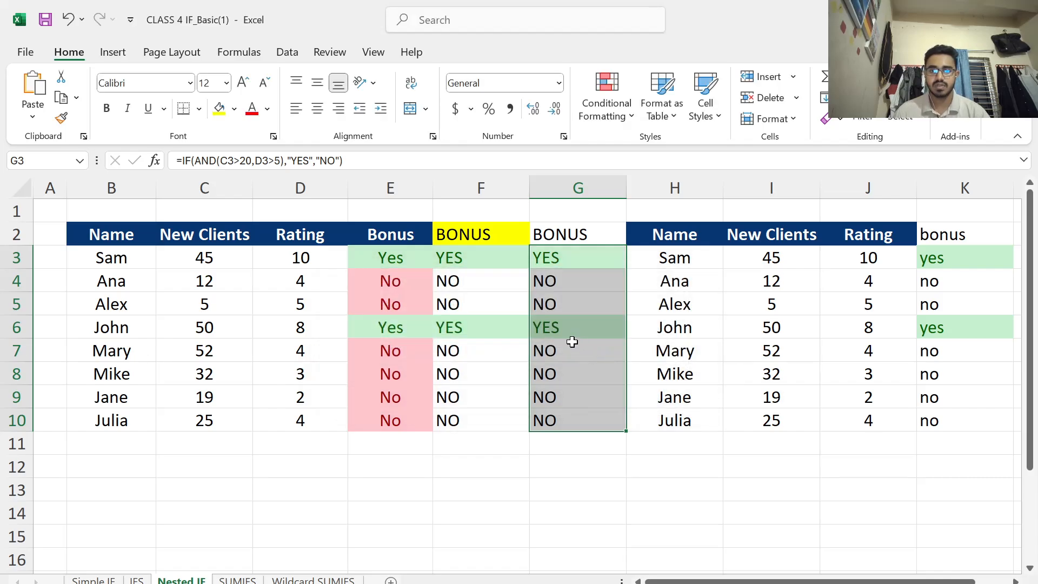
{"action": "left_click", "coordinate": [587, 218]}
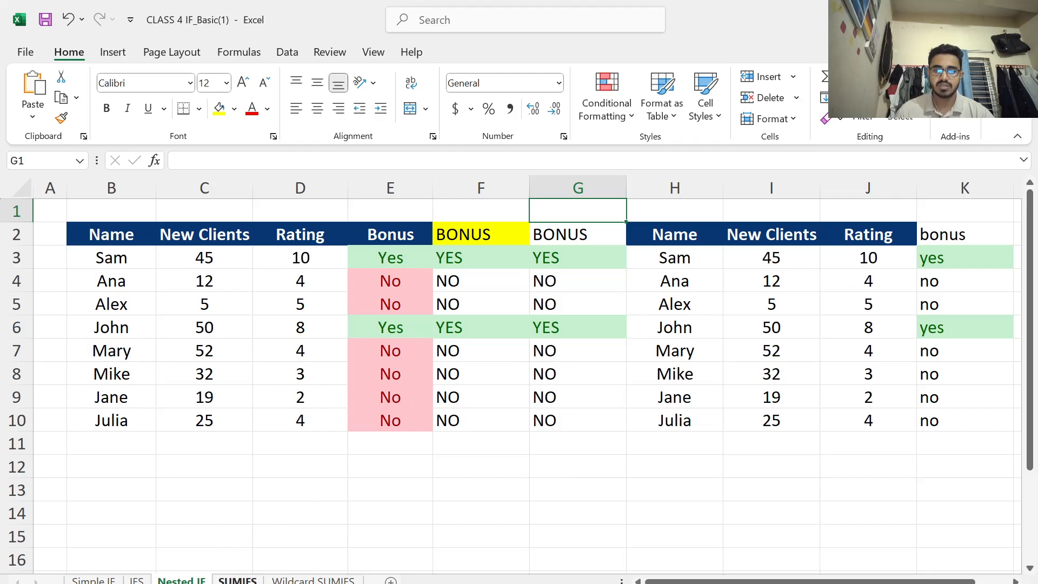
- On the SUMIFS sheet, start a SUMIF formula in F9 with the Product cells C3:C18 as the range
{"action": "left_click", "coordinate": [241, 581]}
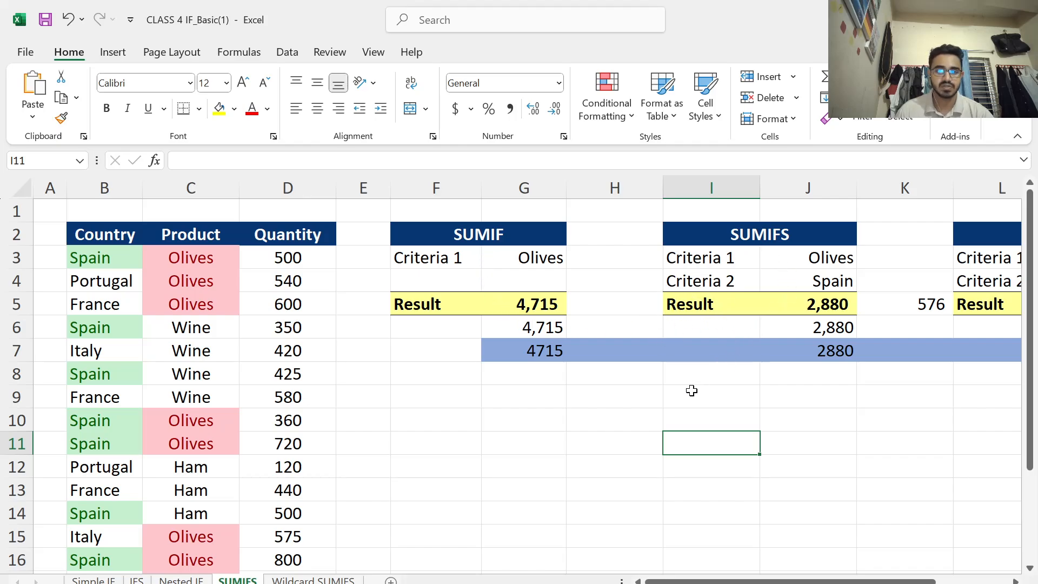
{"action": "left_click", "coordinate": [433, 381]}
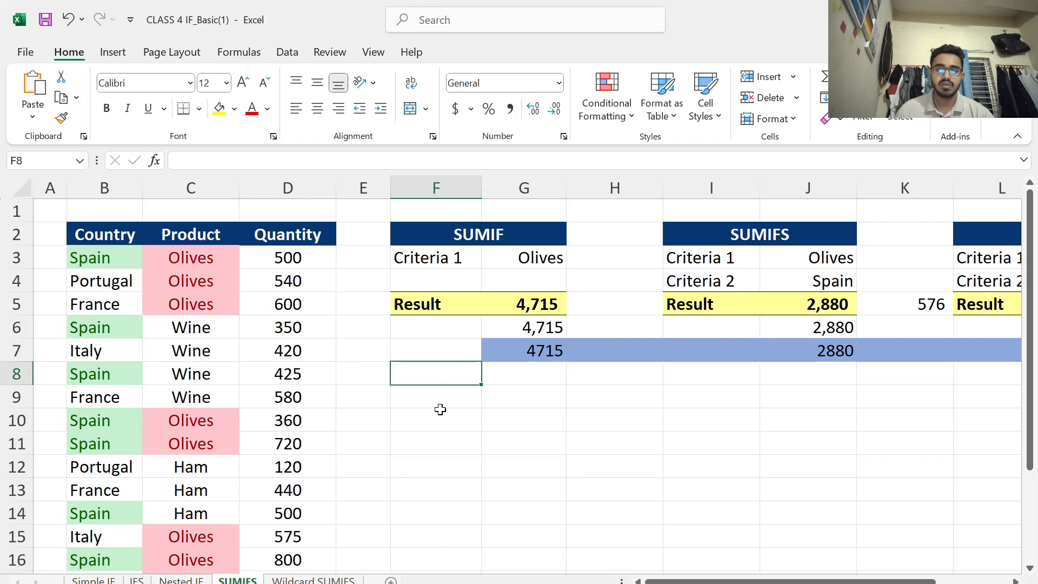
{"action": "left_click", "coordinate": [433, 402]}
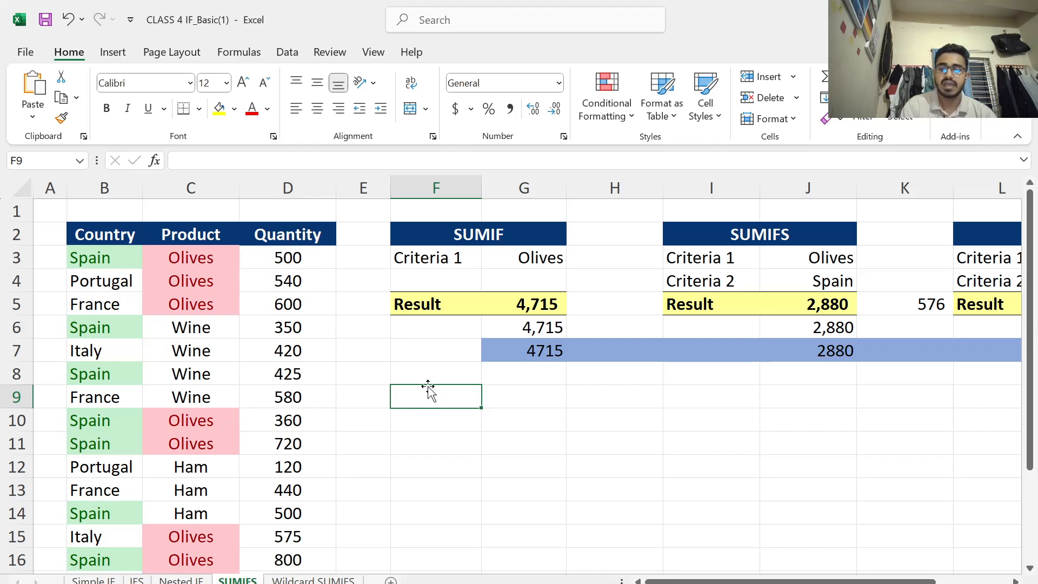
{"action": "type", "text": "=S"}
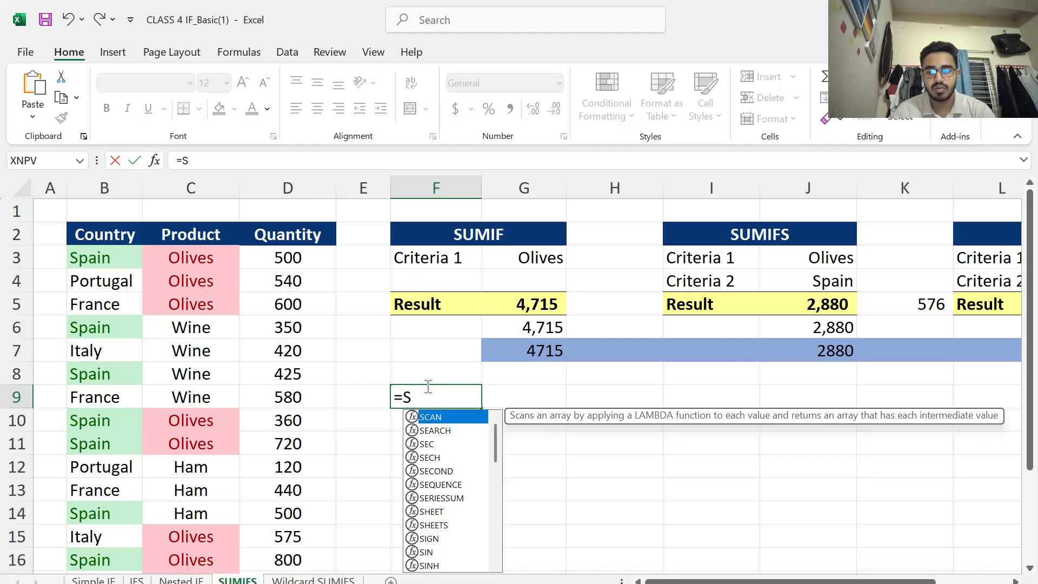
{"action": "type", "text": "UMIF"}
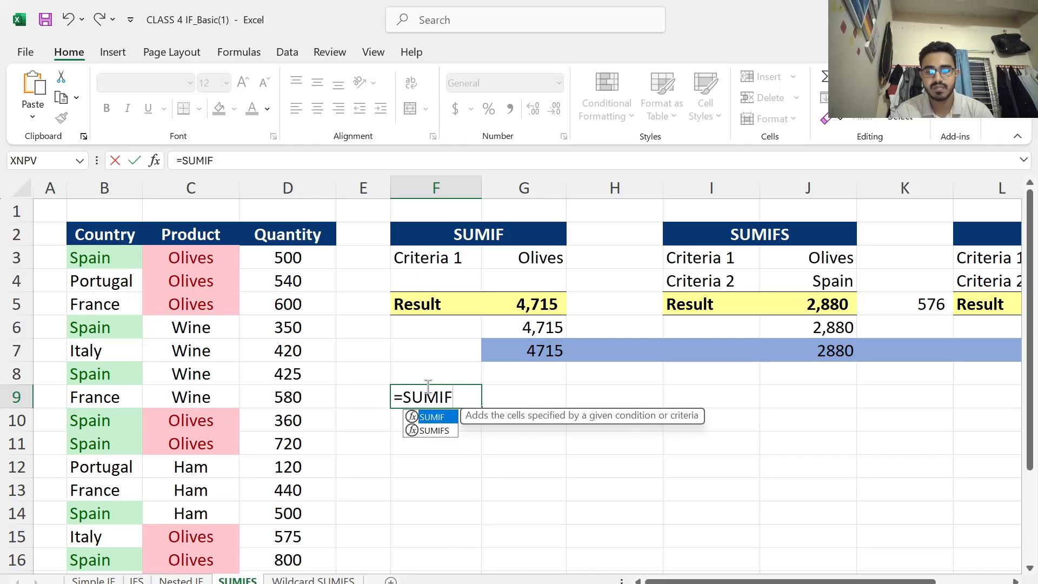
{"action": "type", "text": "("}
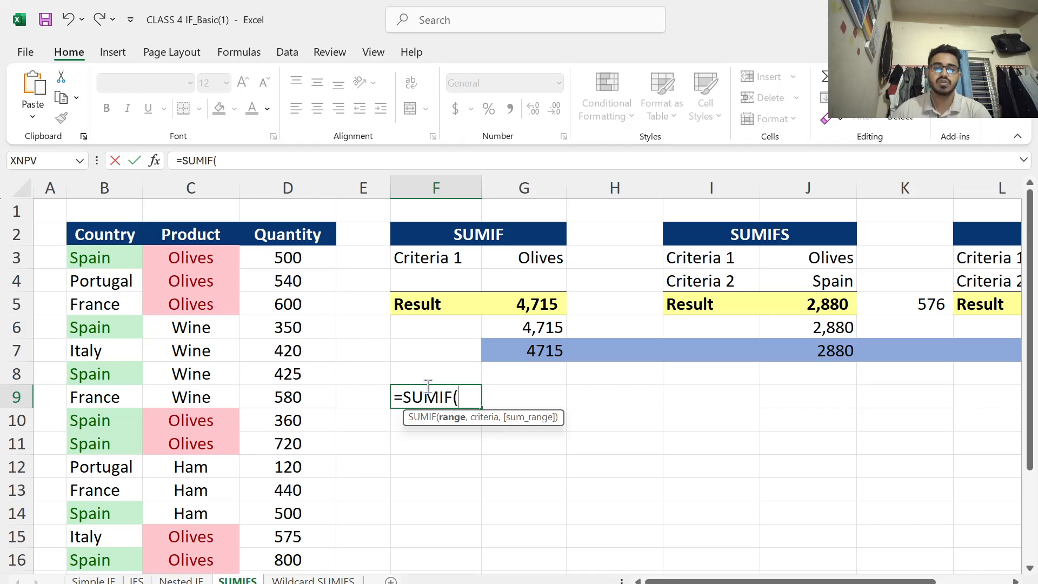
{"action": "left_click", "coordinate": [196, 260]}
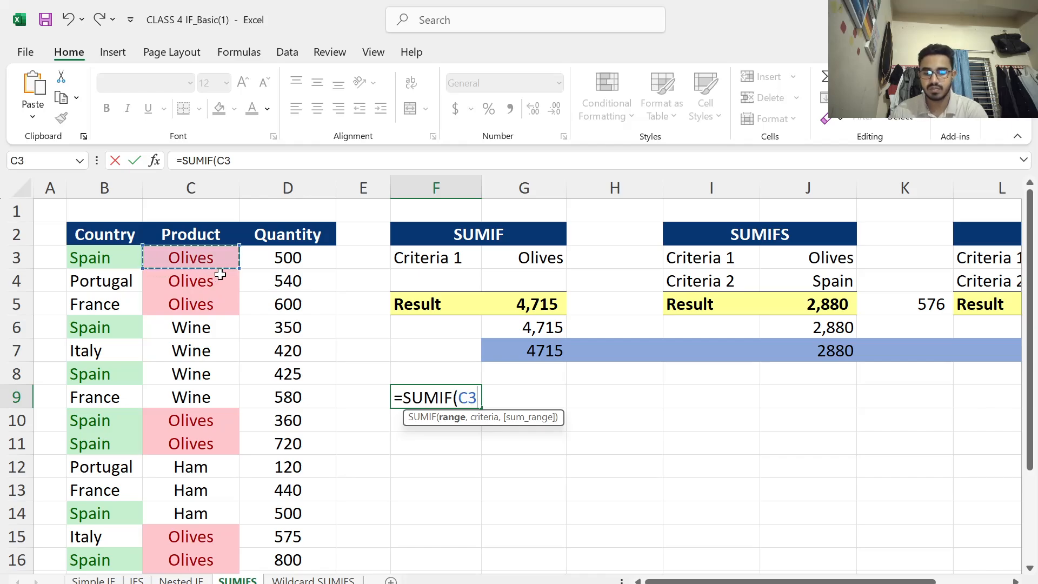
{"action": "key", "text": "ctrl+shift+Down"}
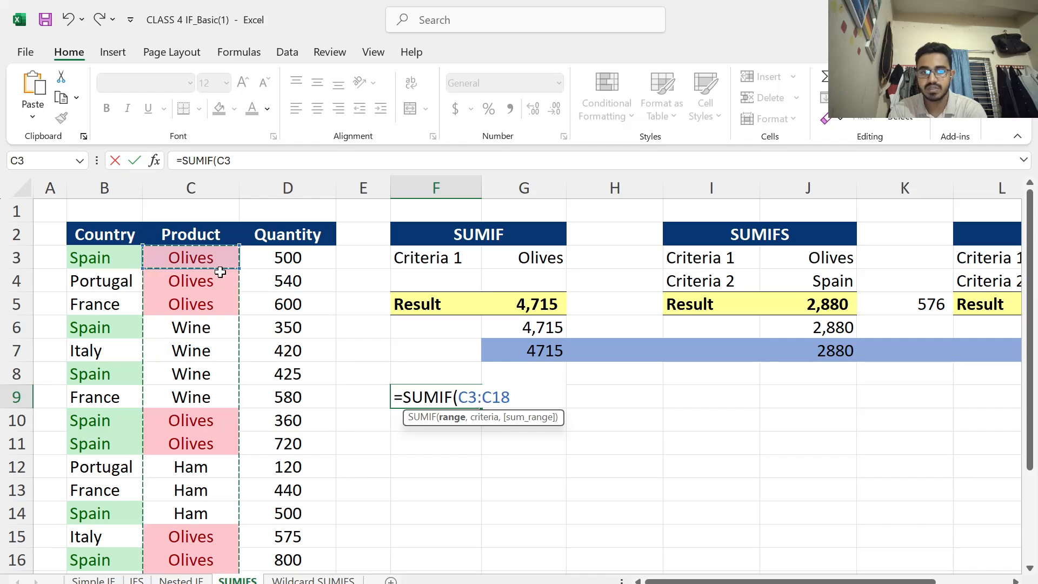
{"action": "type", "text": ","}
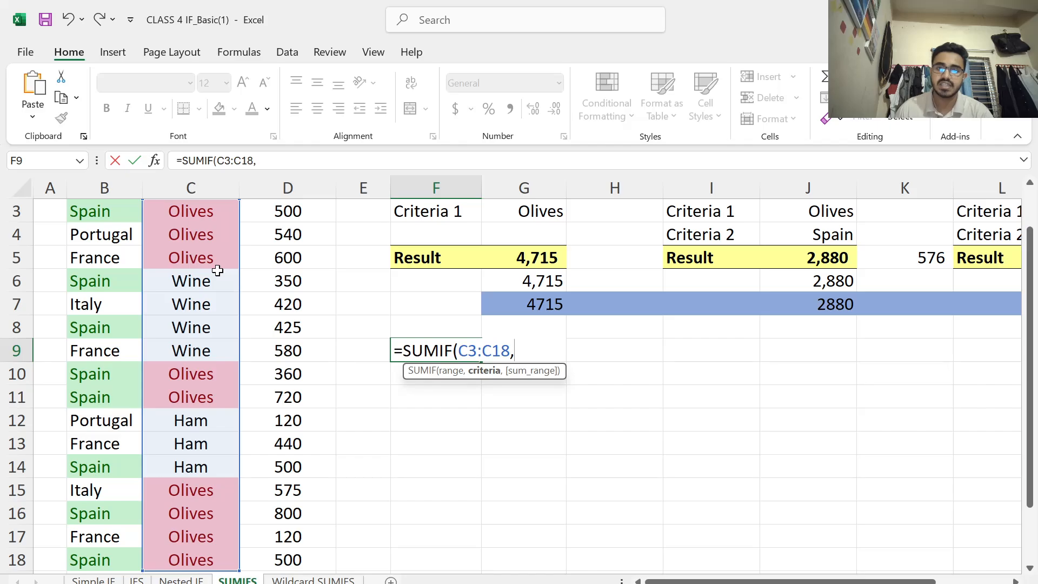
- Complete the SUMIF formula in F9 with G3 as the criteria and the Quantity cells D3:D18 as the sum range
{"action": "left_click", "coordinate": [516, 212]}
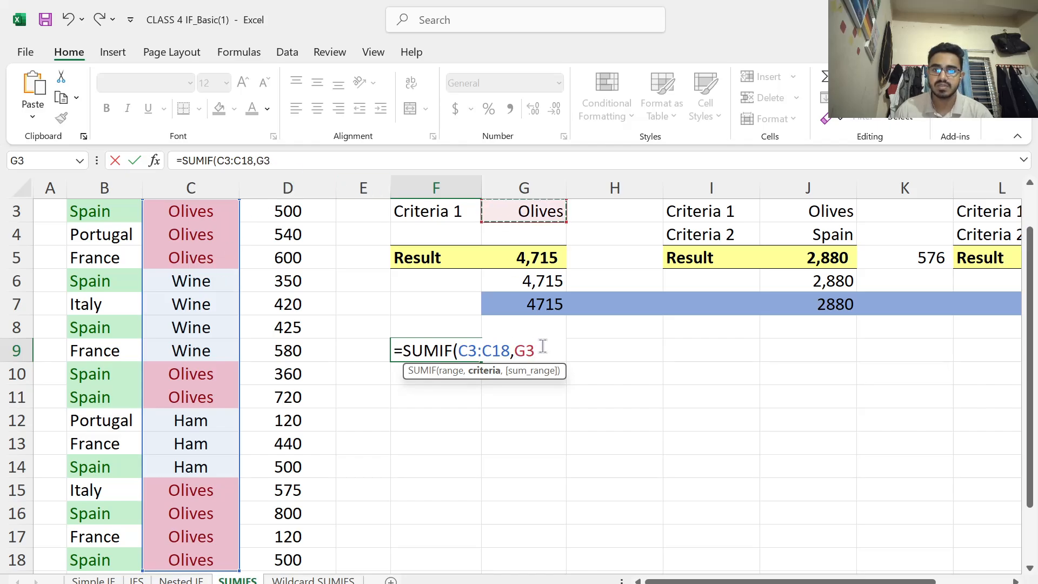
{"action": "type", "text": ","}
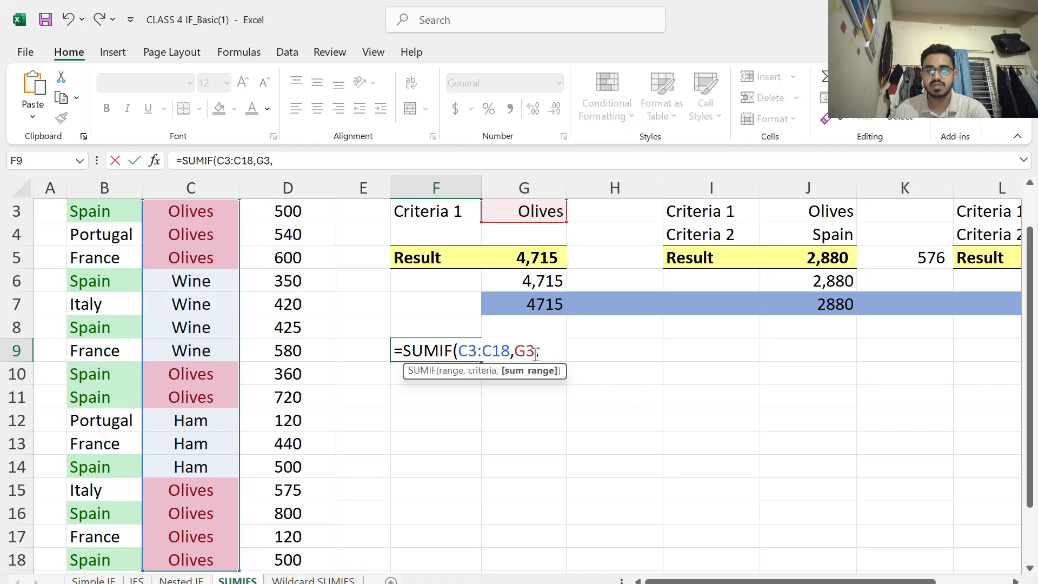
{"action": "scroll", "coordinate": [299, 270], "scroll_direction": "up", "scroll_amount": 1}
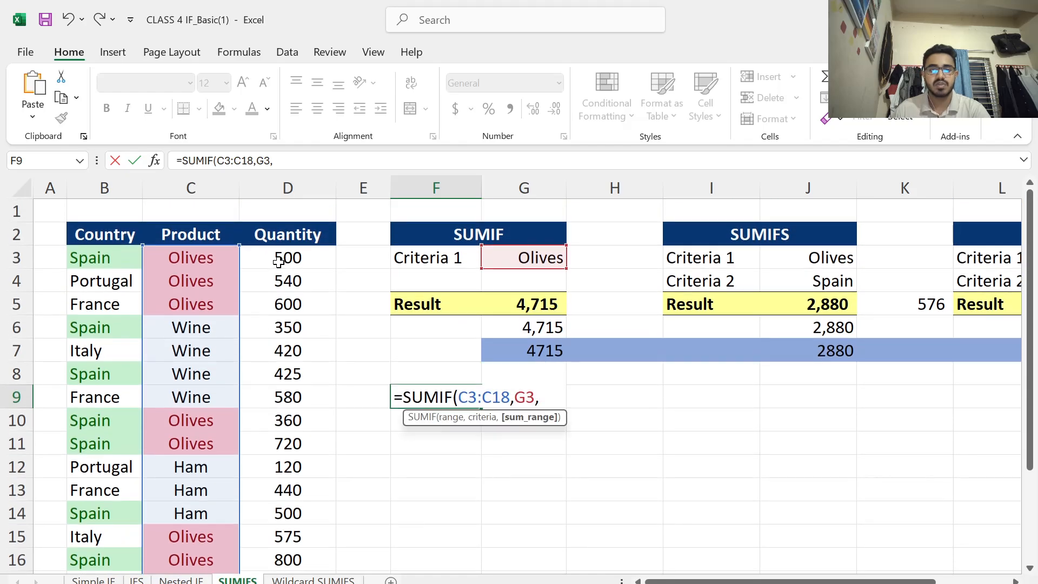
{"action": "left_click", "coordinate": [283, 258]}
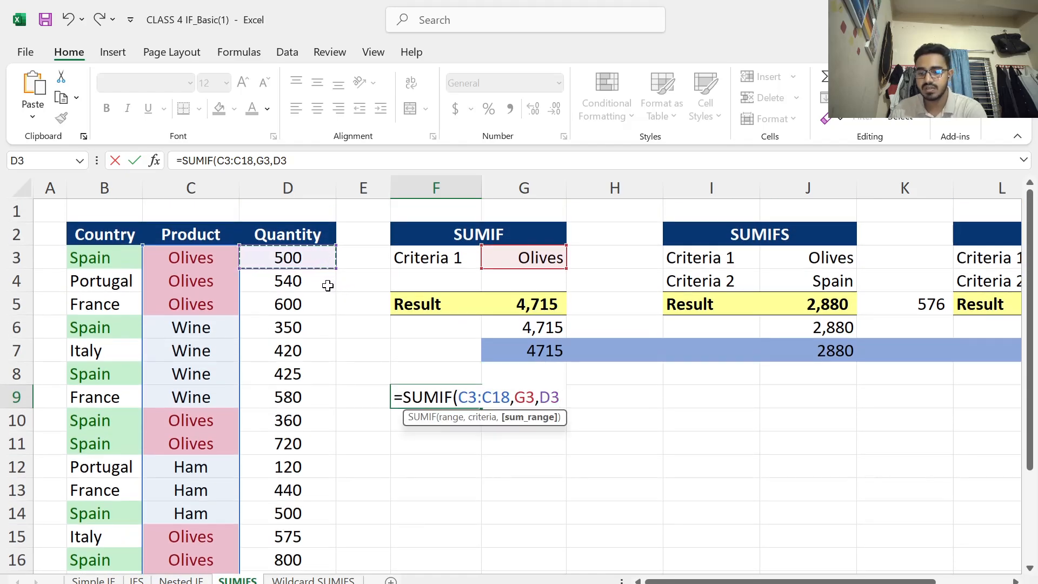
{"action": "key", "text": "ctrl+shift+Down"}
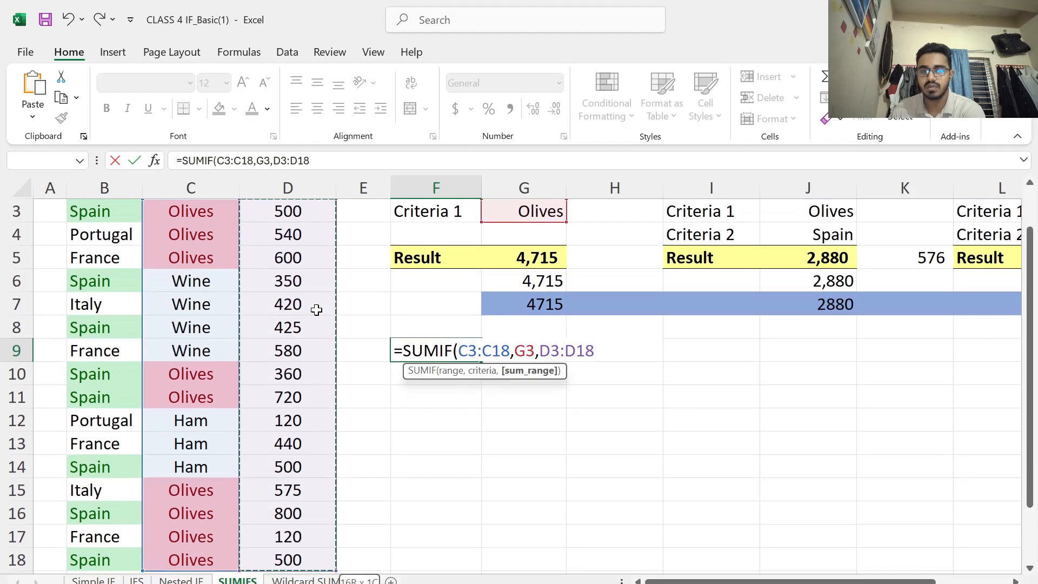
{"action": "type", "text": ")"}
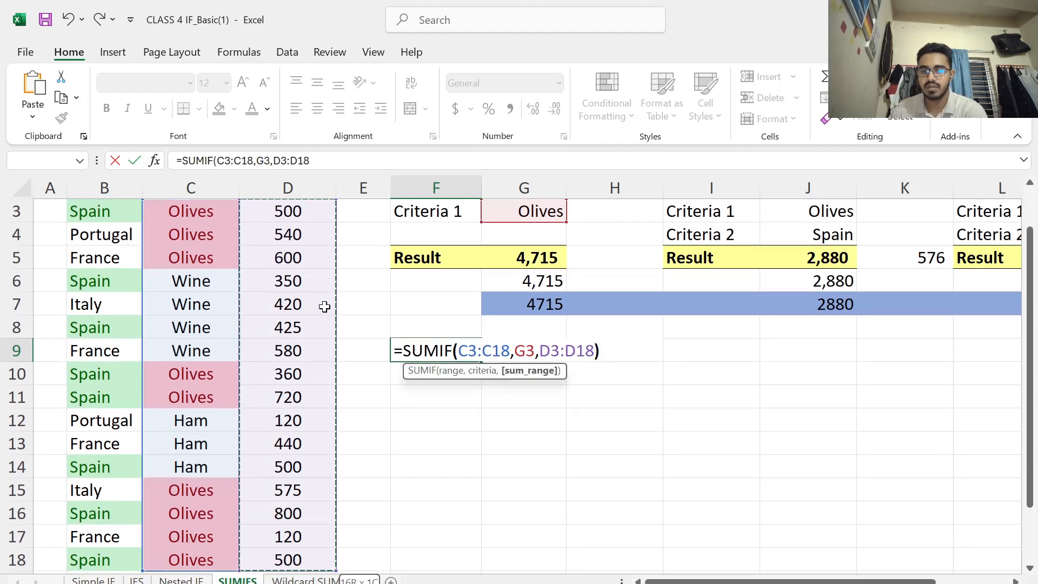
{"action": "key", "text": "Return"}
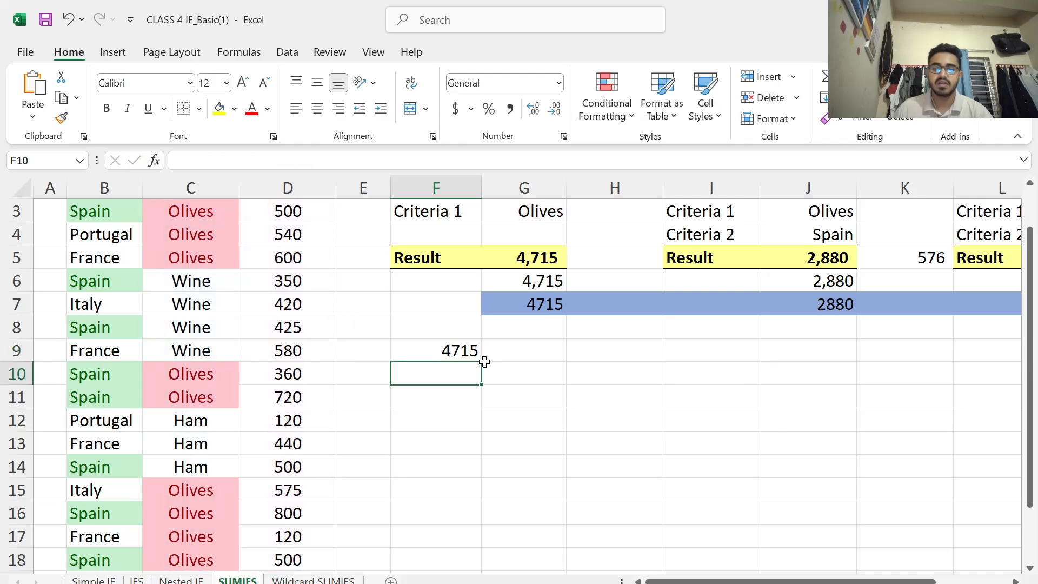
{"action": "left_click", "coordinate": [472, 350]}
{"action": "scroll", "coordinate": [481, 299], "scroll_direction": "up", "scroll_amount": 1}
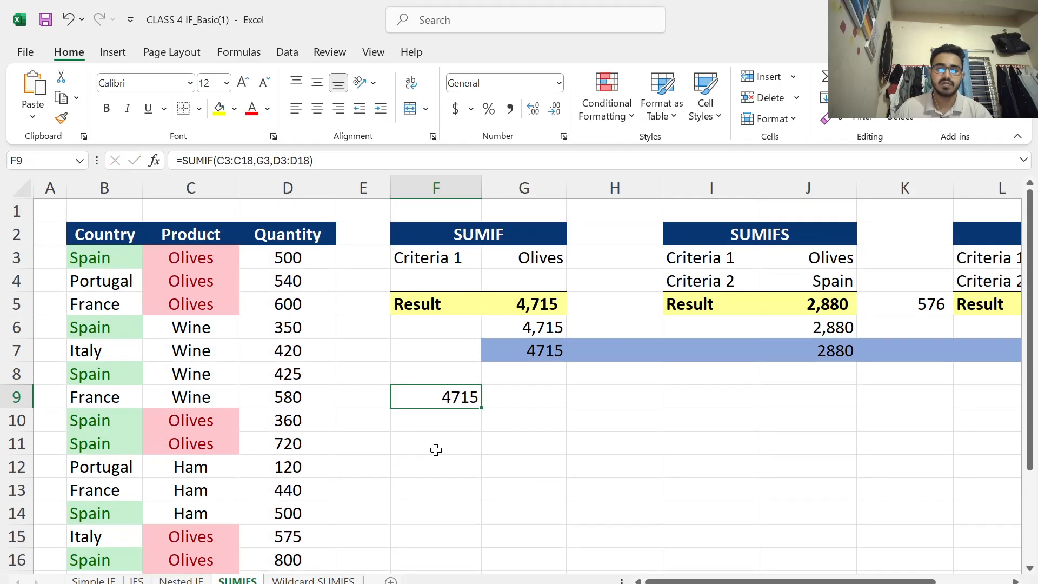
- Start a SUMIFS formula in I9 with the Quantity cells D3:D18 as the sum range
{"action": "left_click", "coordinate": [711, 392]}
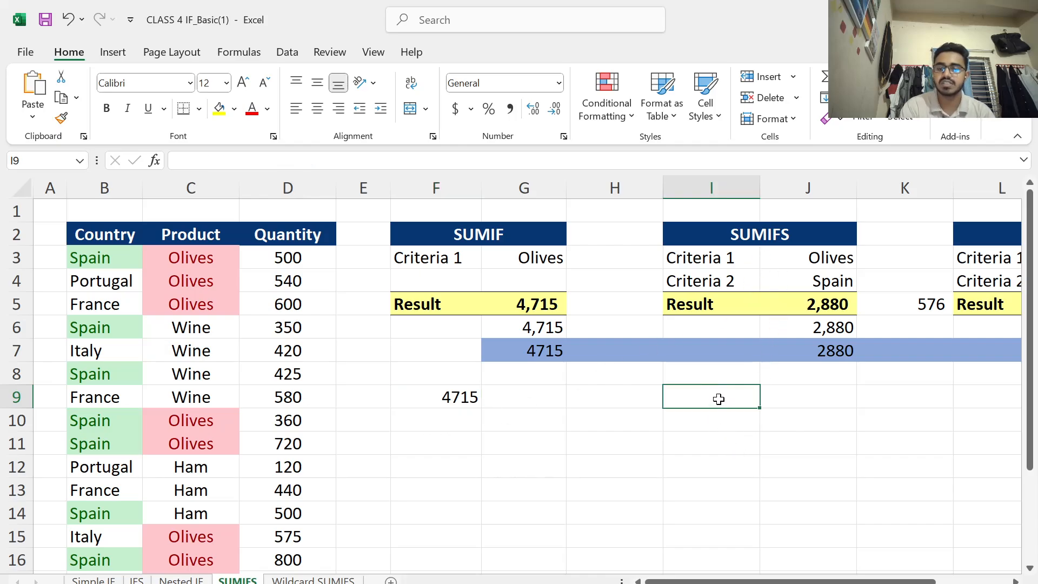
{"action": "type", "text": "="}
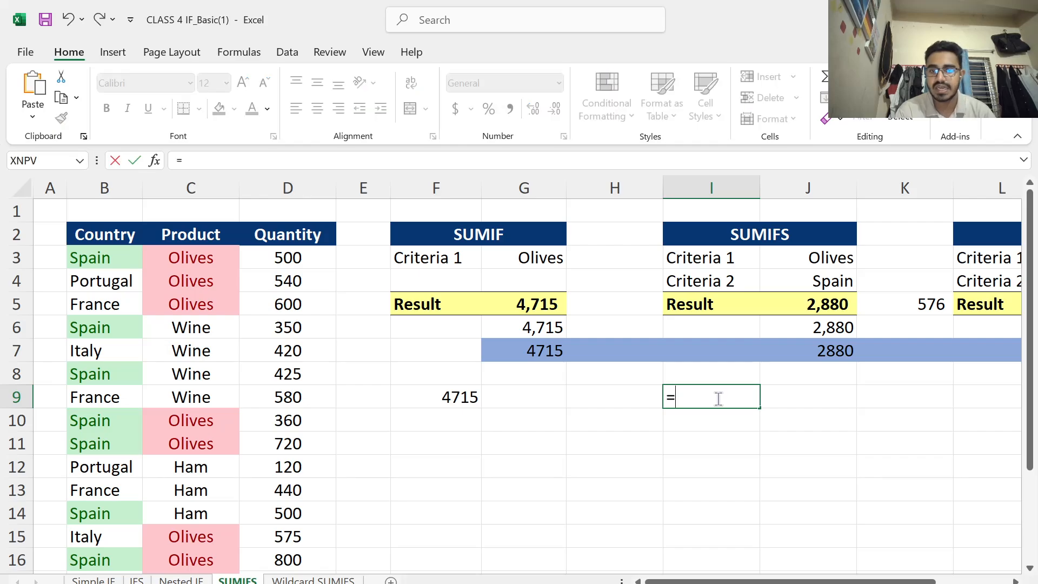
{"action": "type", "text": "SUMI"}
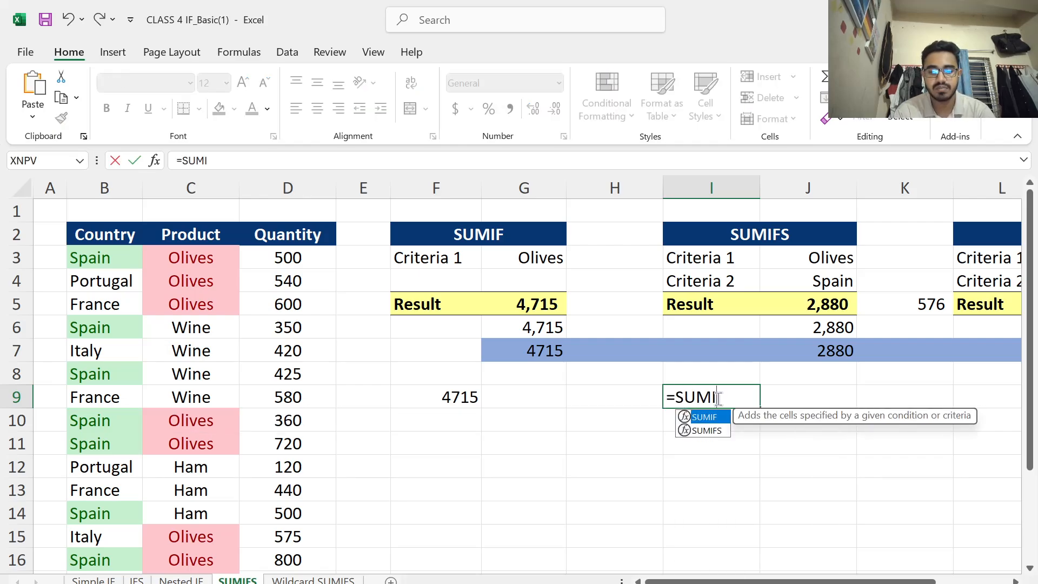
{"action": "type", "text": "FS"}
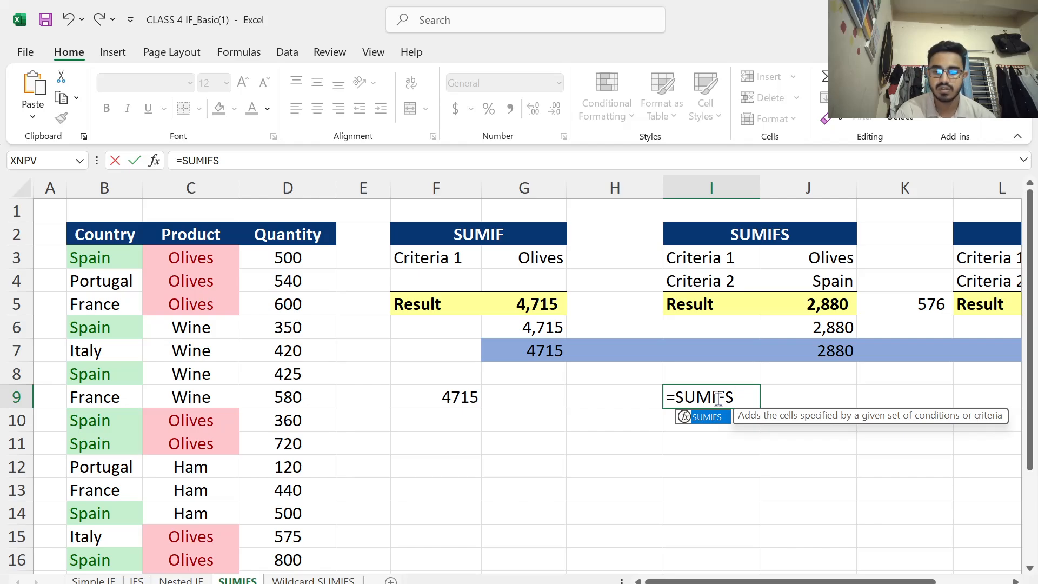
{"action": "type", "text": "("}
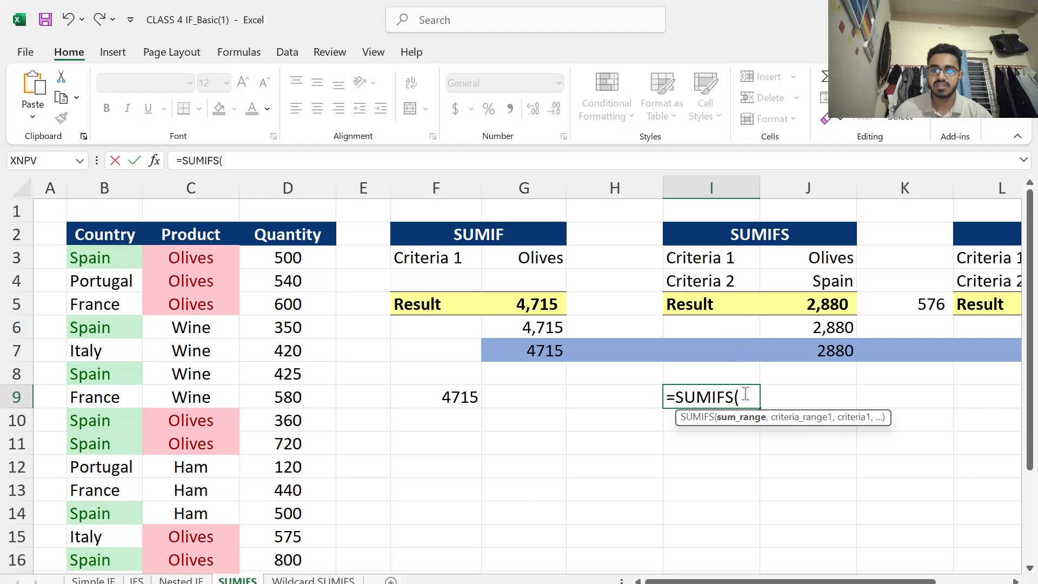
{"action": "left_click", "coordinate": [306, 263]}
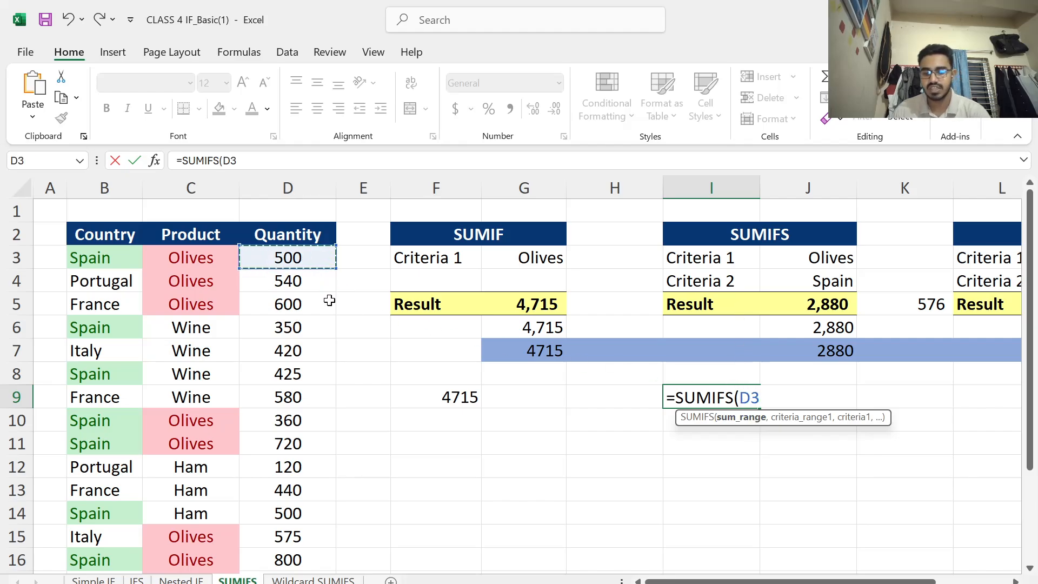
{"action": "key", "text": "ctrl+shift+Down"}
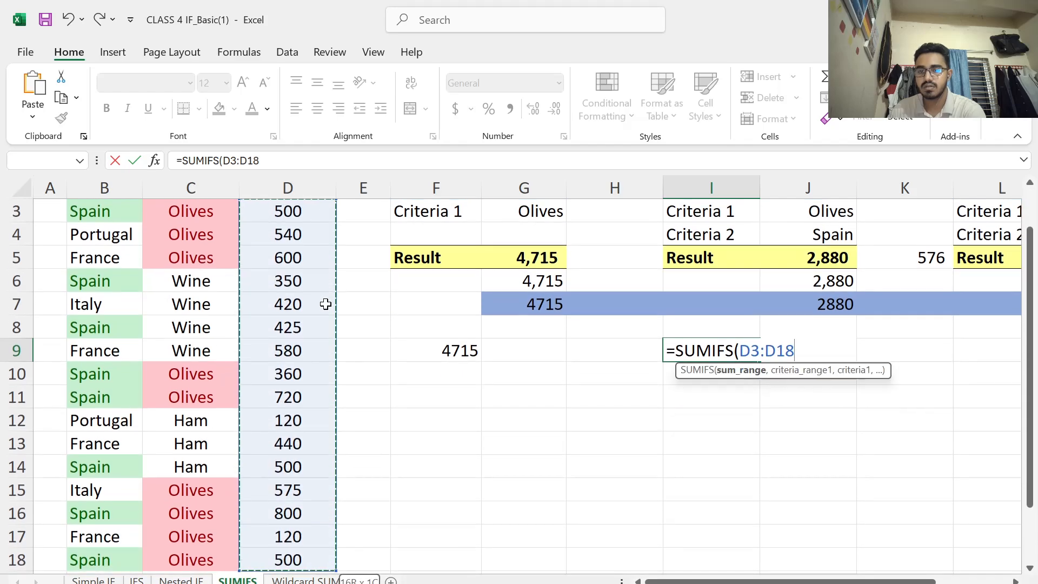
{"action": "type", "text": ","}
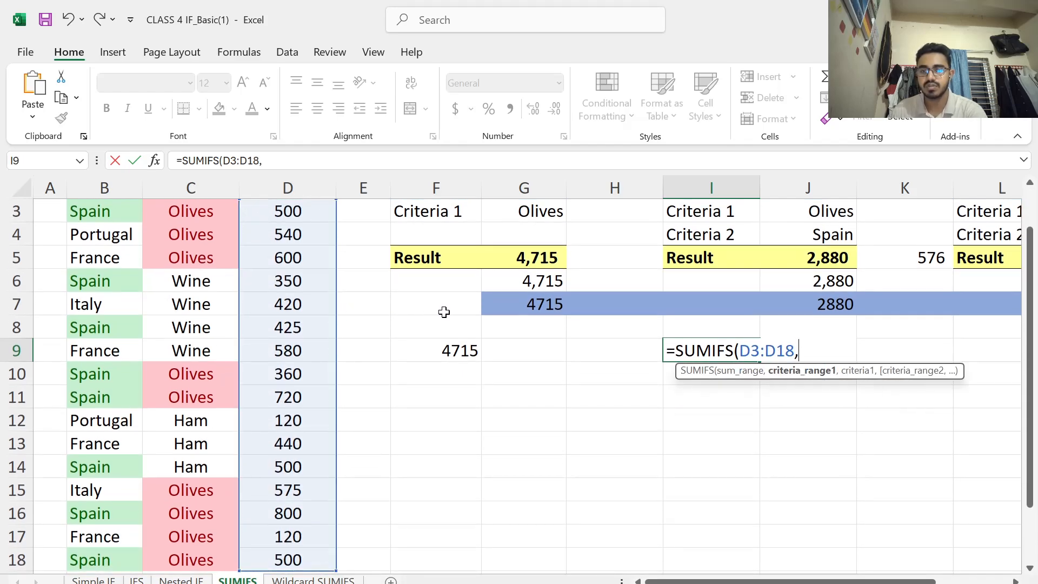
- Add the Product cells C3:C18 as the first criteria range and J3 as its criteria in the I9 formula
{"action": "scroll", "coordinate": [757, 378], "scroll_direction": "up", "scroll_amount": 1}
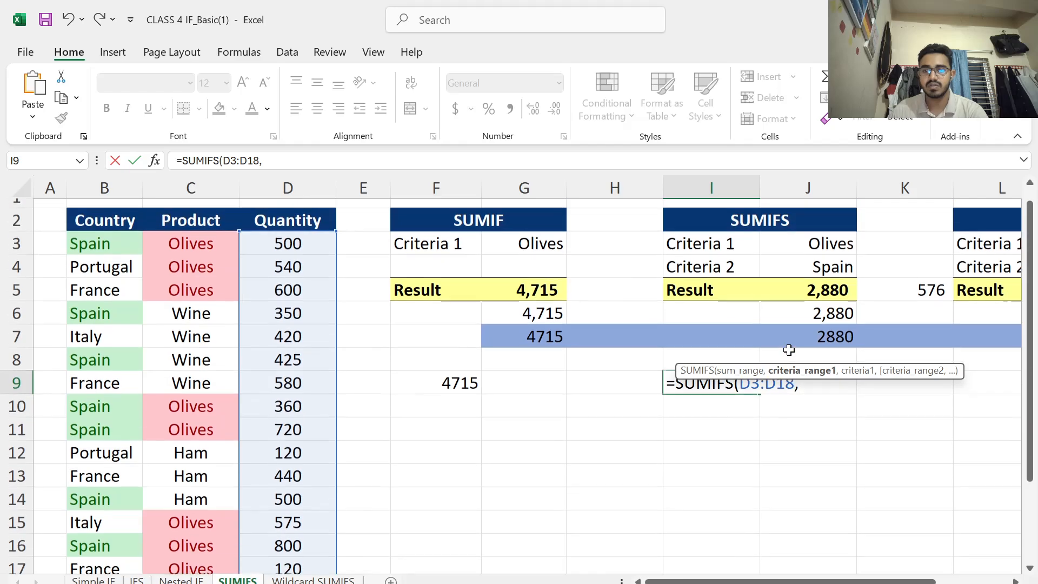
{"action": "left_click", "coordinate": [219, 258]}
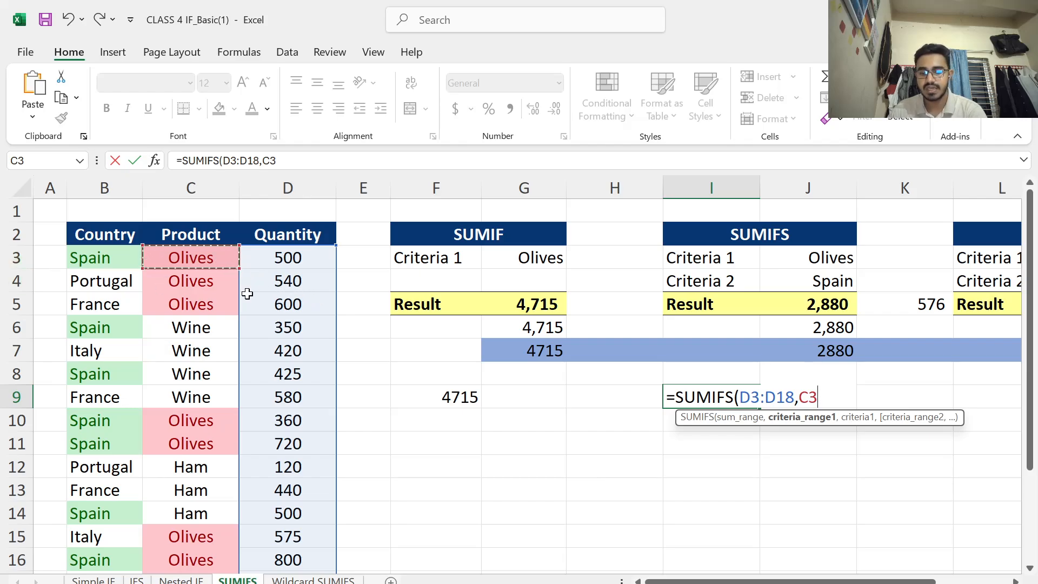
{"action": "key", "text": "ctrl+shift+Down"}
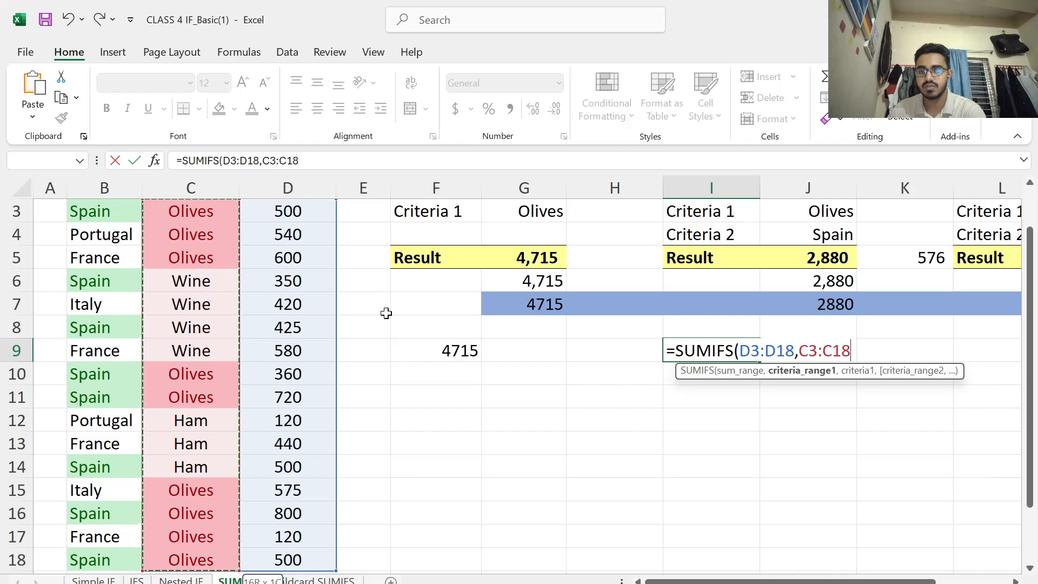
{"action": "type", "text": ","}
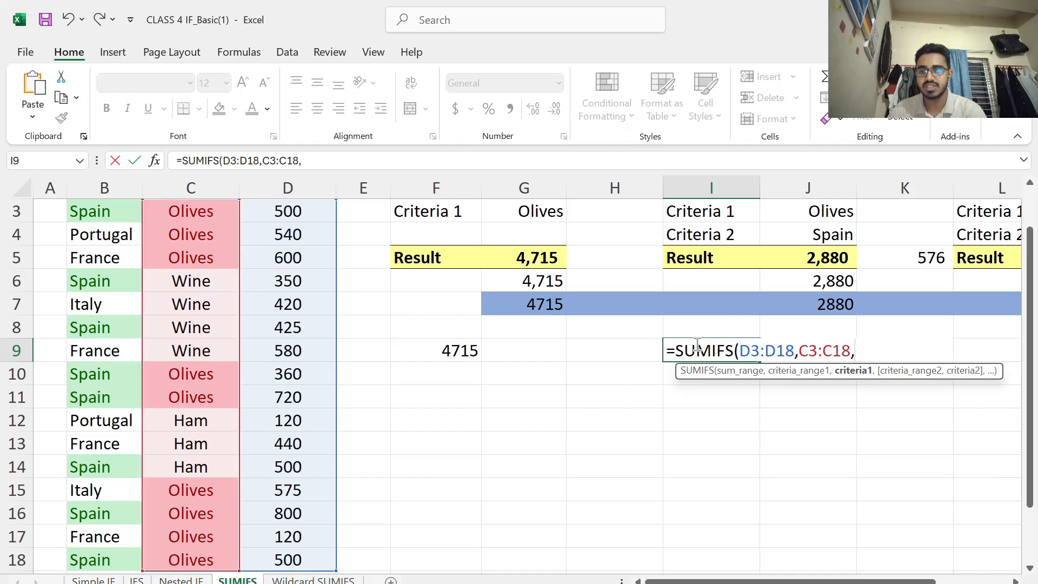
{"action": "scroll", "coordinate": [765, 260], "scroll_direction": "up", "scroll_amount": 1}
{"action": "left_click", "coordinate": [804, 258]}
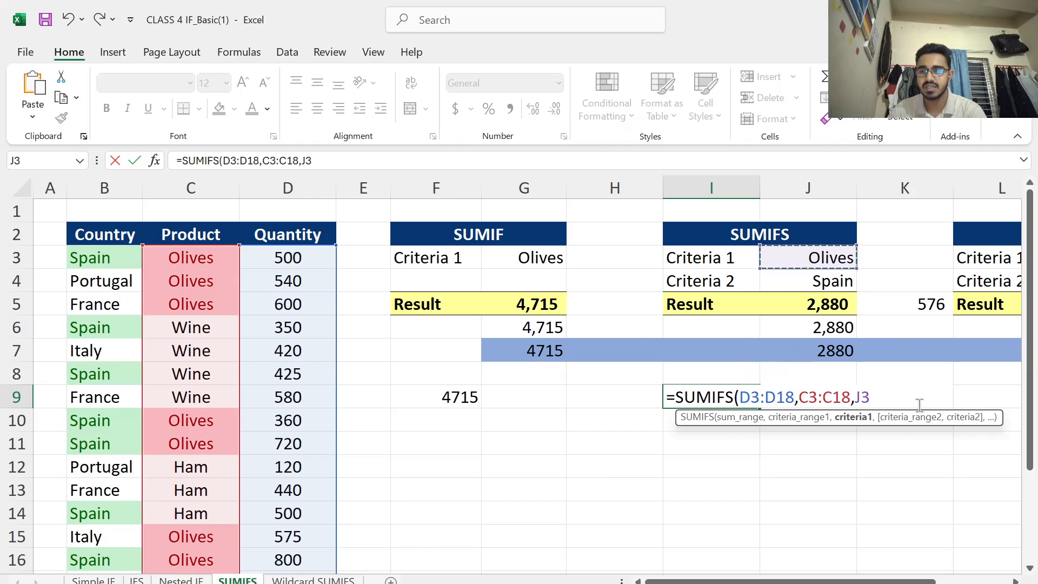
{"action": "type", "text": ","}
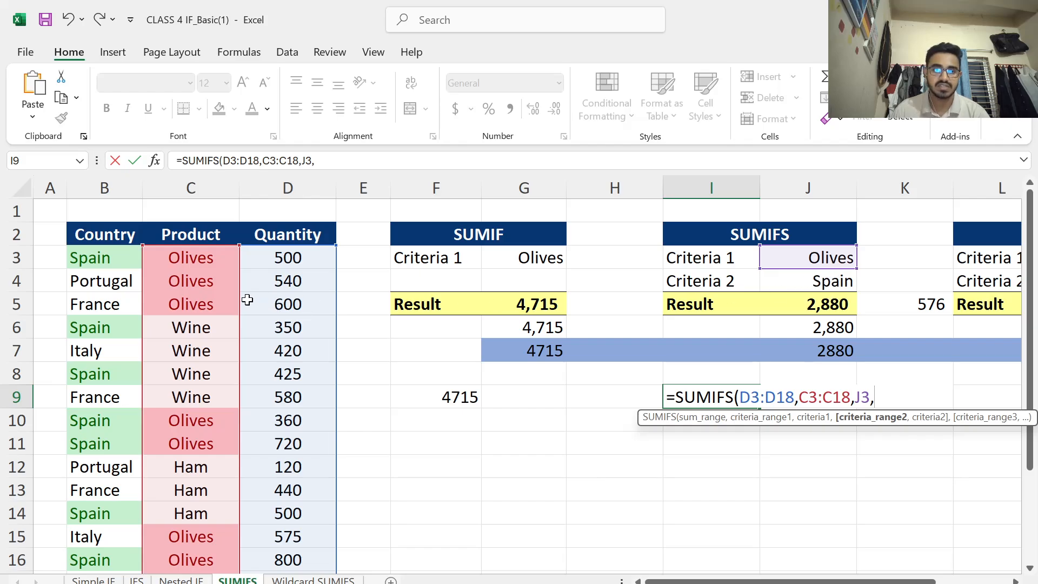
- Complete the SUMIFS formula in I9 with B5 as the second criteria range and J4 as its criteria
{"action": "left_click", "coordinate": [104, 257]}
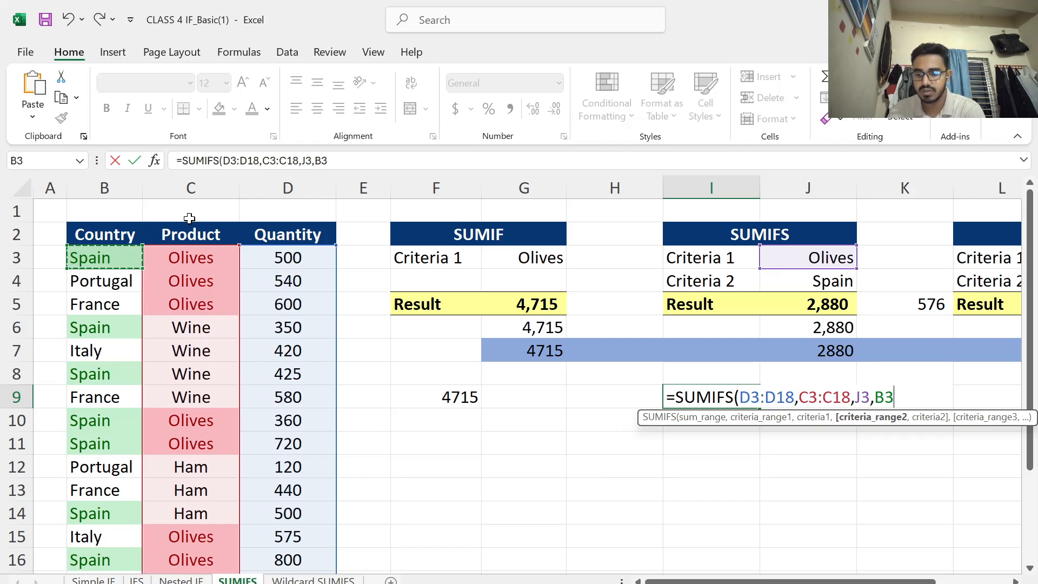
{"action": "key", "text": "ctrl+shift+Down"}
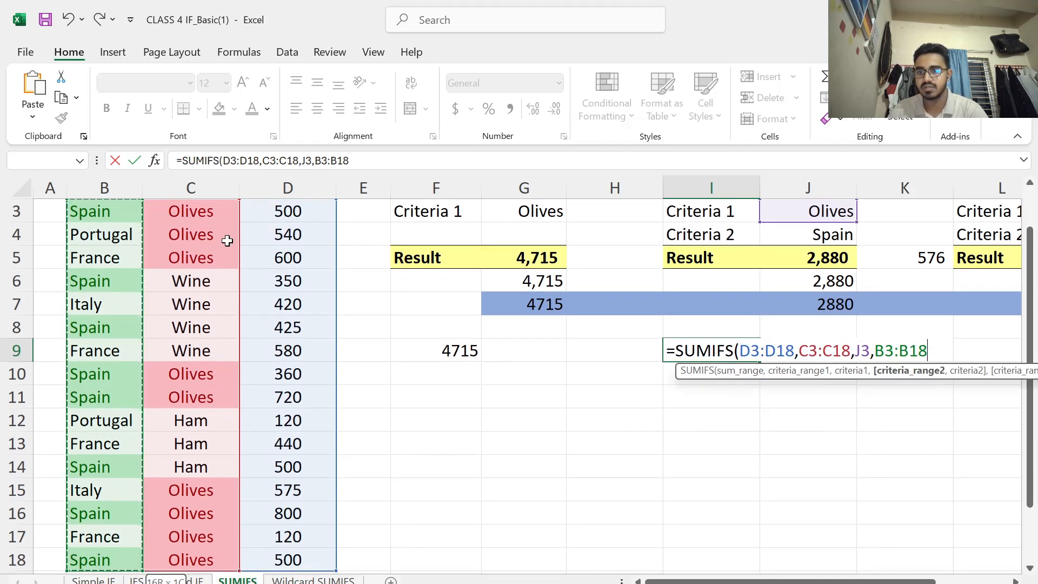
{"action": "left_click", "coordinate": [74, 251]}
{"action": "type", "text": ","}
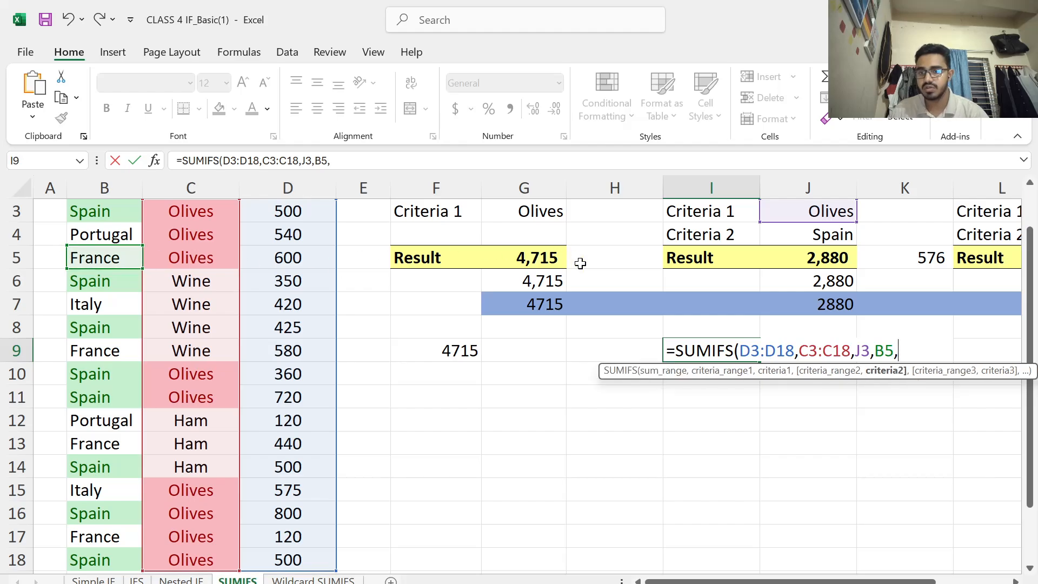
{"action": "scroll", "coordinate": [880, 345], "scroll_direction": "up", "scroll_amount": 1}
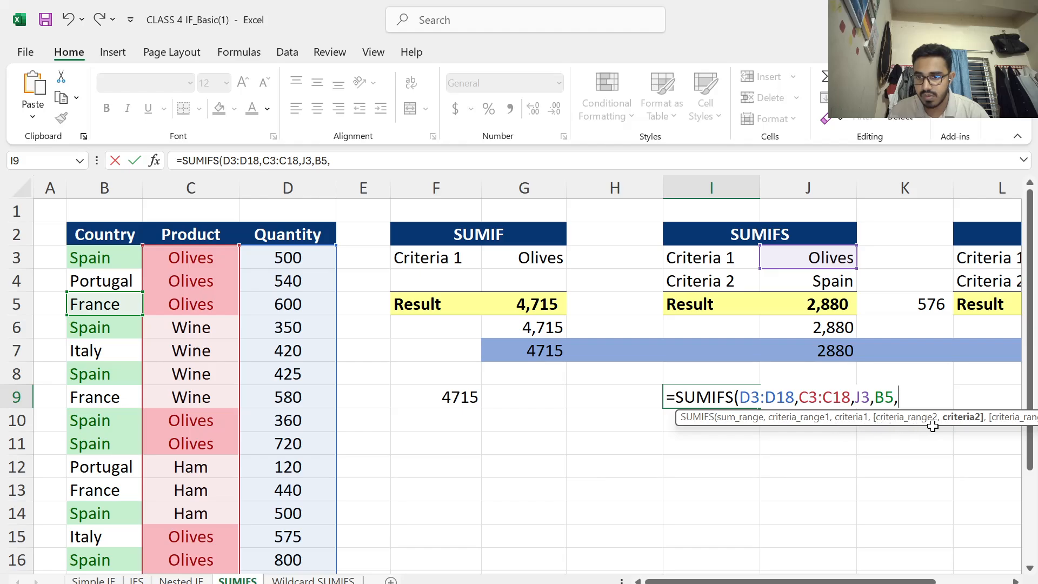
{"action": "left_click", "coordinate": [833, 281]}
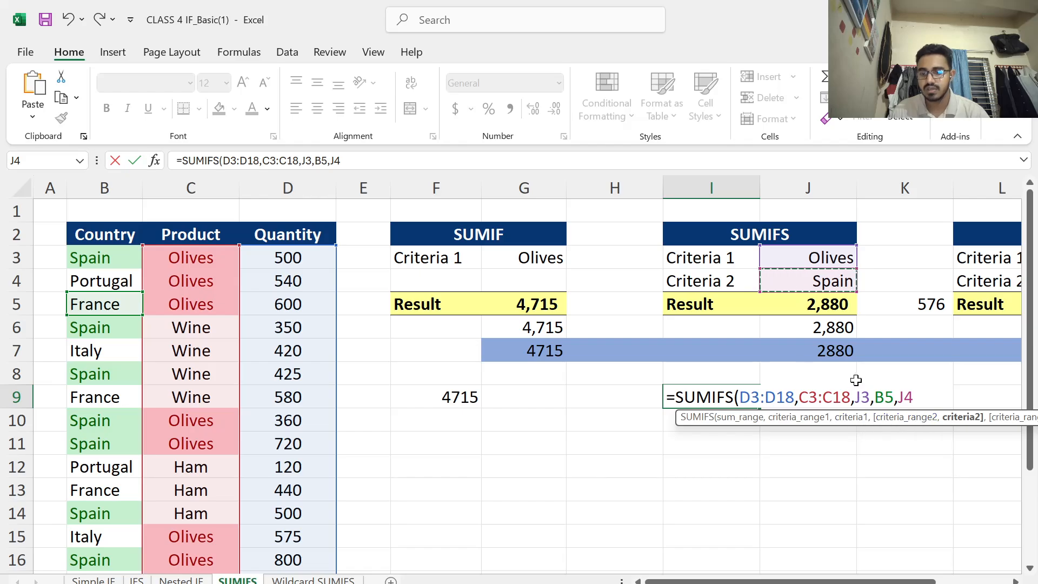
{"action": "type", "text": ")"}
{"action": "key", "text": "Return"}
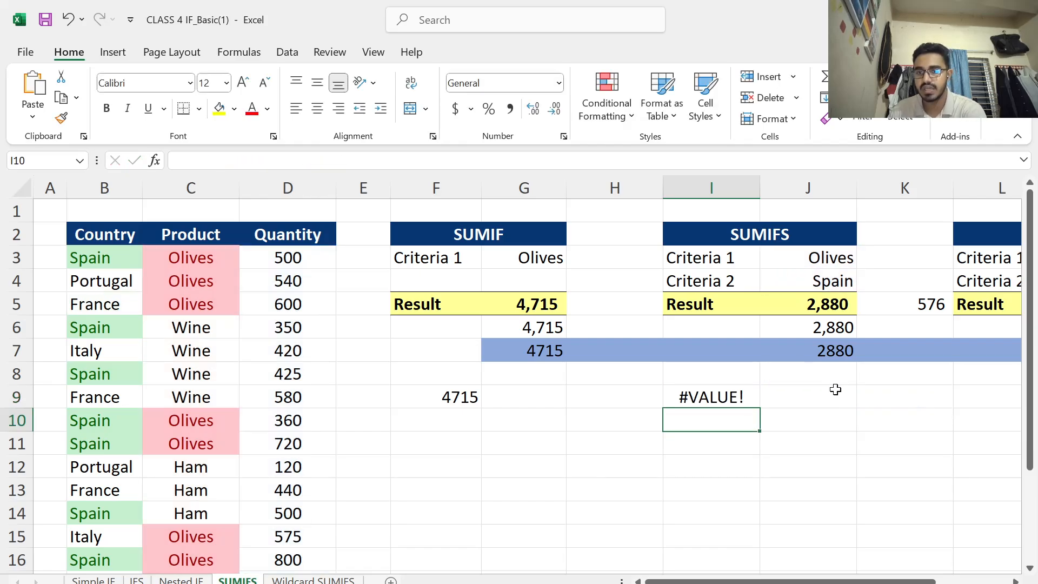
- Correct the second criteria range in the I9 SUMIFS formula to the Country cells B3:B18
{"action": "left_click", "coordinate": [722, 401]}
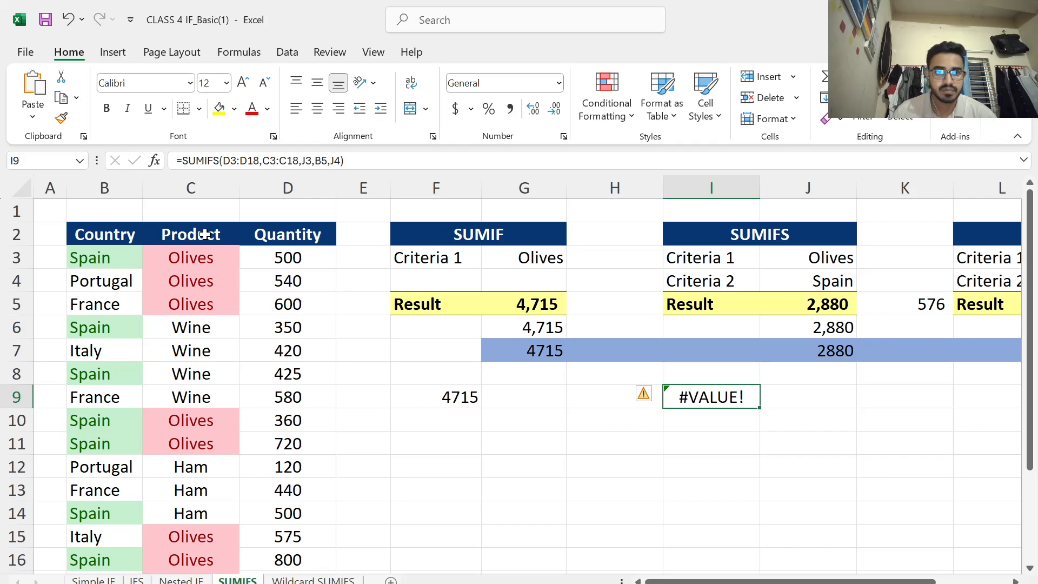
{"action": "left_click", "coordinate": [327, 160]}
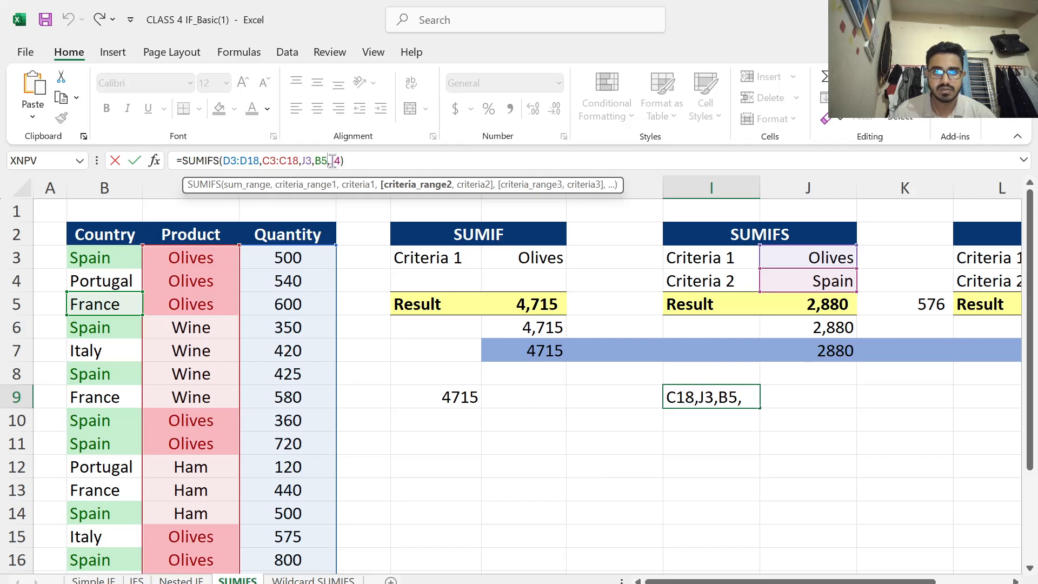
{"action": "key", "text": "BackSpace"}
{"action": "key", "text": "BackSpace"}
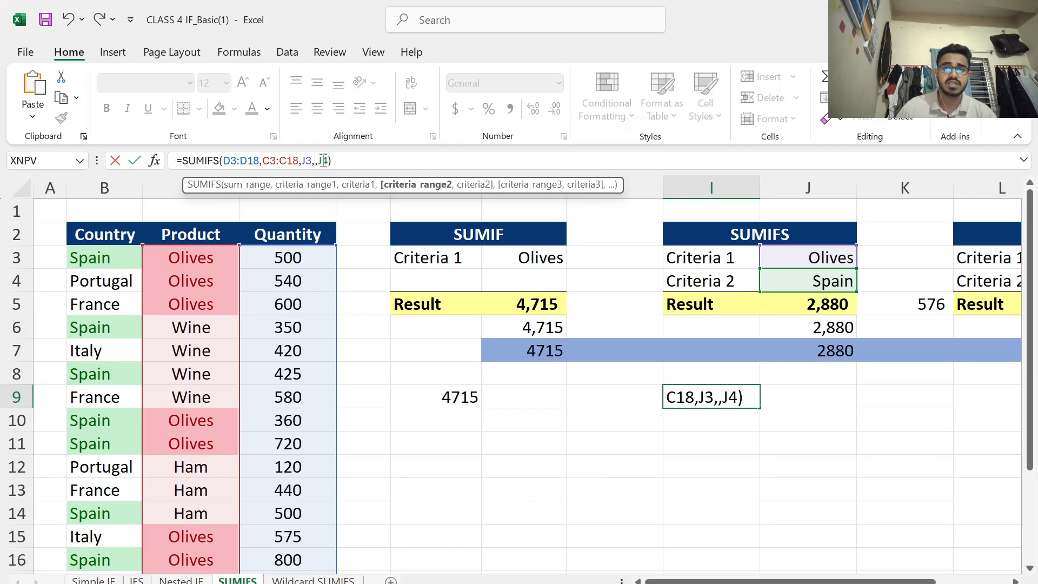
{"action": "left_click", "coordinate": [84, 260]}
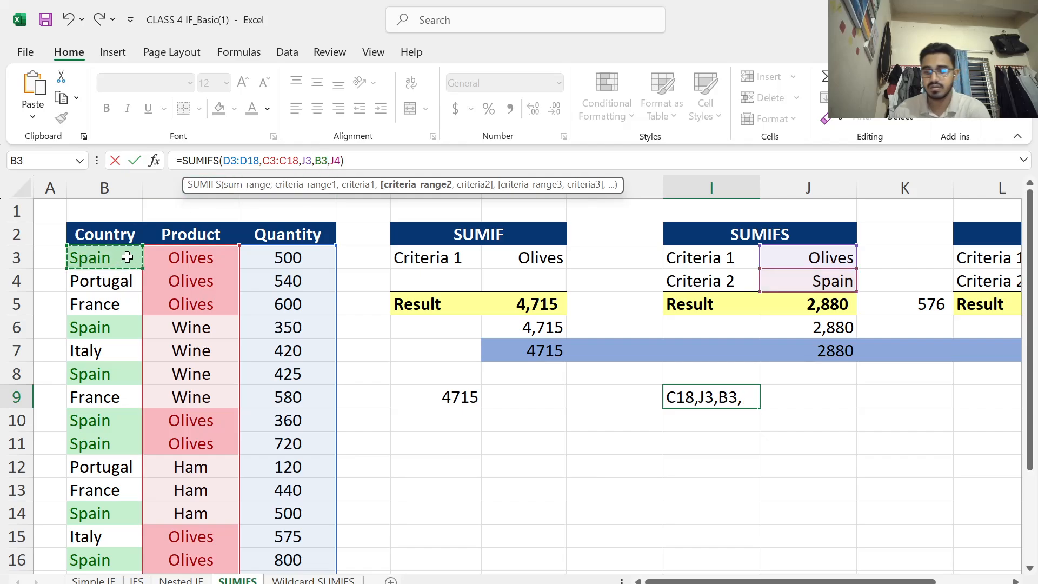
{"action": "scroll", "coordinate": [116, 252], "scroll_direction": "down", "scroll_amount": 1}
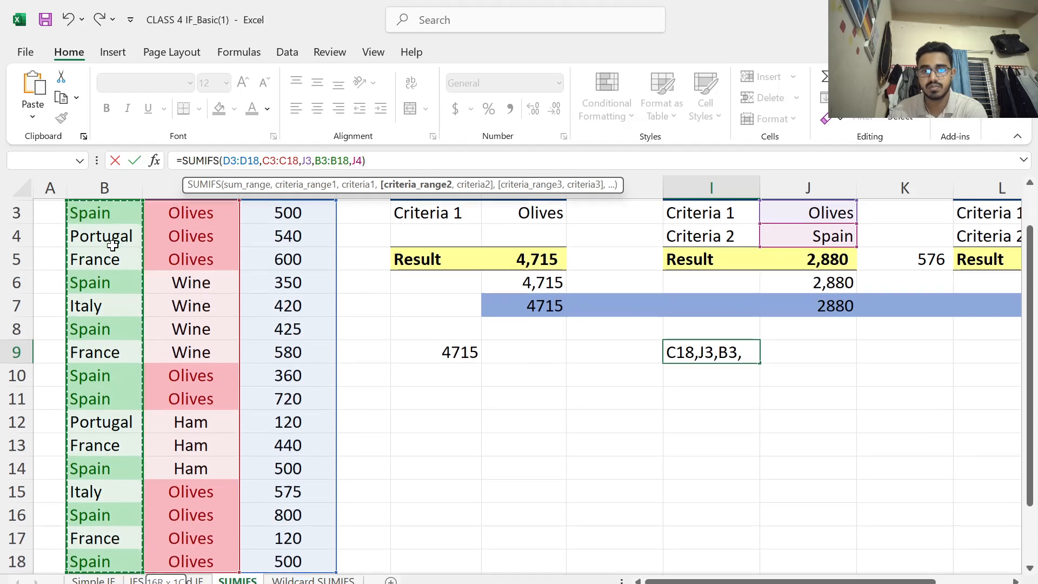
{"action": "key", "text": "ctrl+shift+Down"}
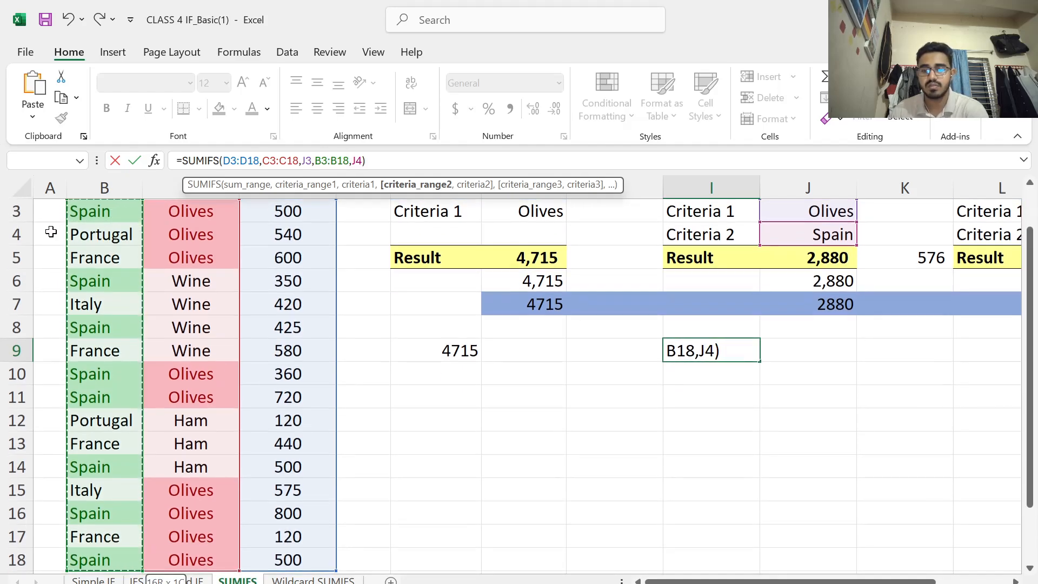
{"action": "key", "text": "Return"}
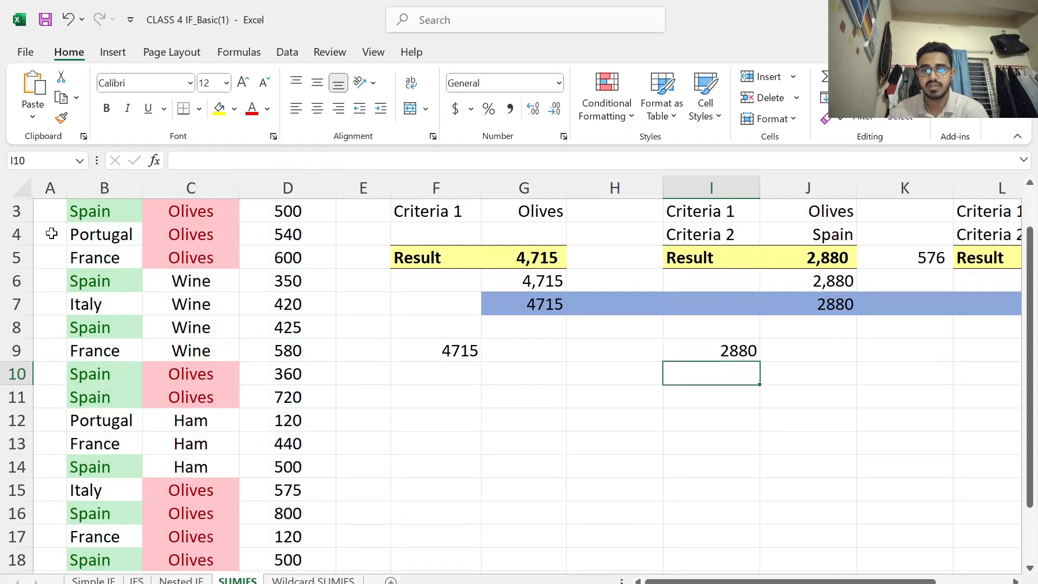
{"action": "left_click", "coordinate": [695, 354]}
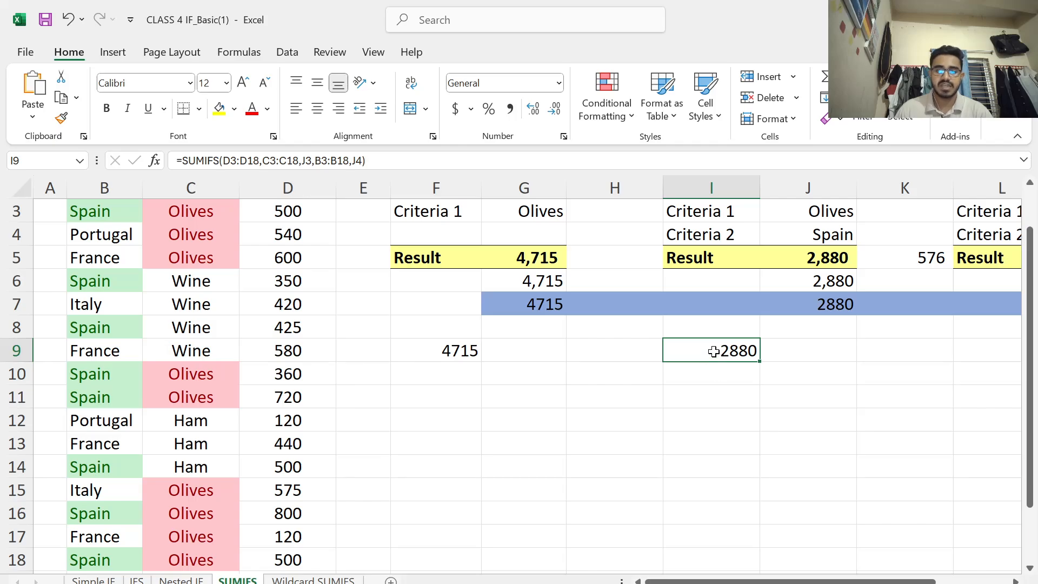
{"action": "scroll", "coordinate": [714, 268], "scroll_direction": "up", "scroll_amount": 2}
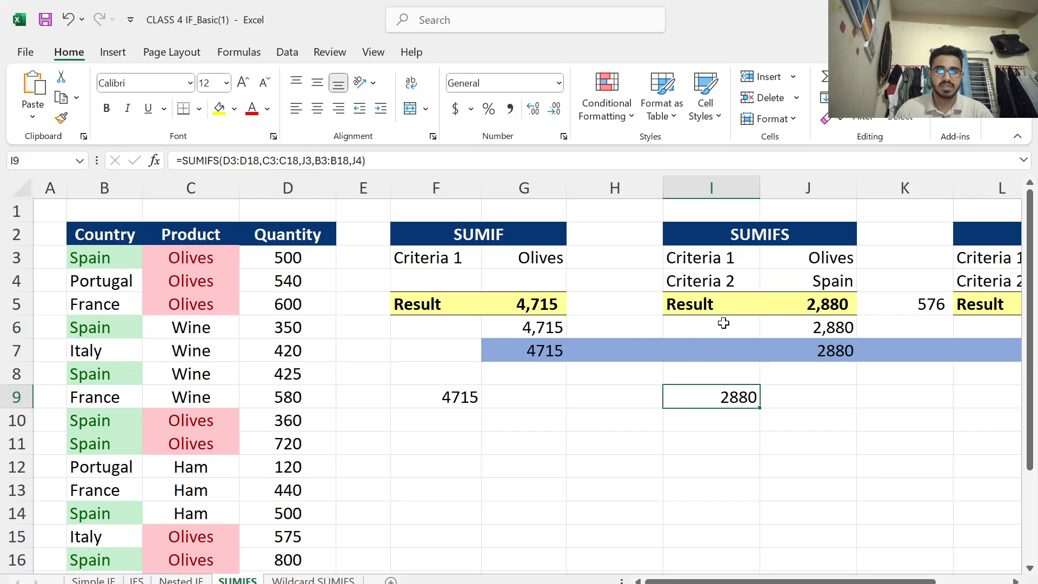
{"action": "scroll", "coordinate": [730, 308], "scroll_direction": "down", "scroll_amount": 3}
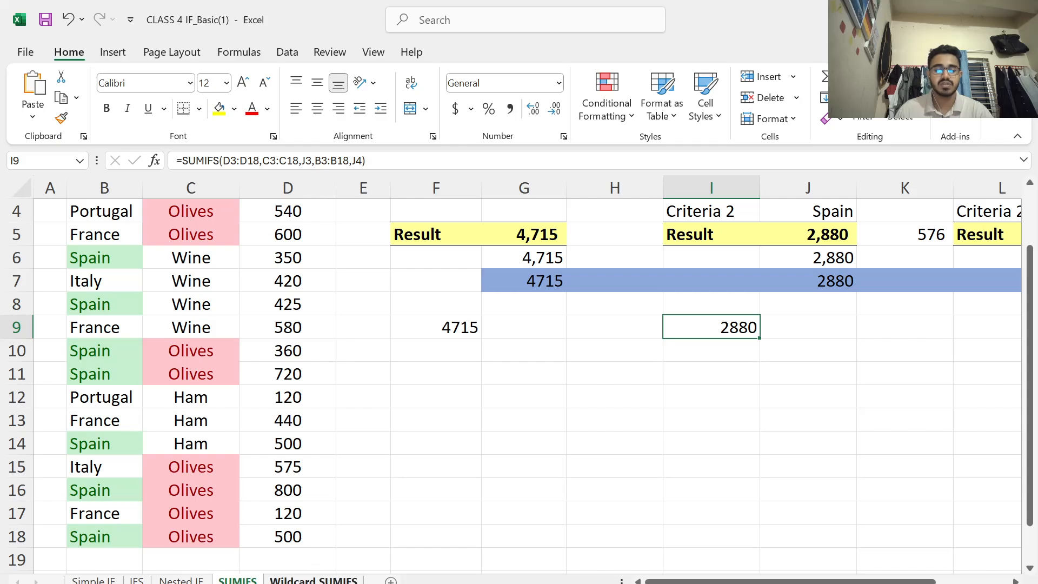
- On the Wildcard SUMIFS sheet, start a SUMIFS formula in G8 with the Quantity cells D3:D18 as the sum range
{"action": "left_click", "coordinate": [314, 580]}
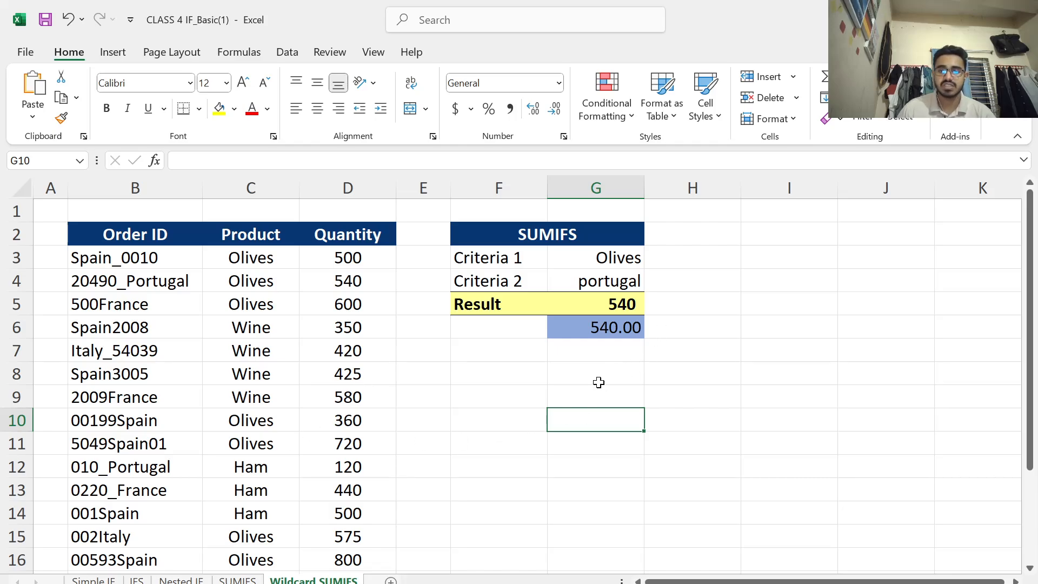
{"action": "left_click", "coordinate": [590, 374]}
{"action": "type", "text": "="}
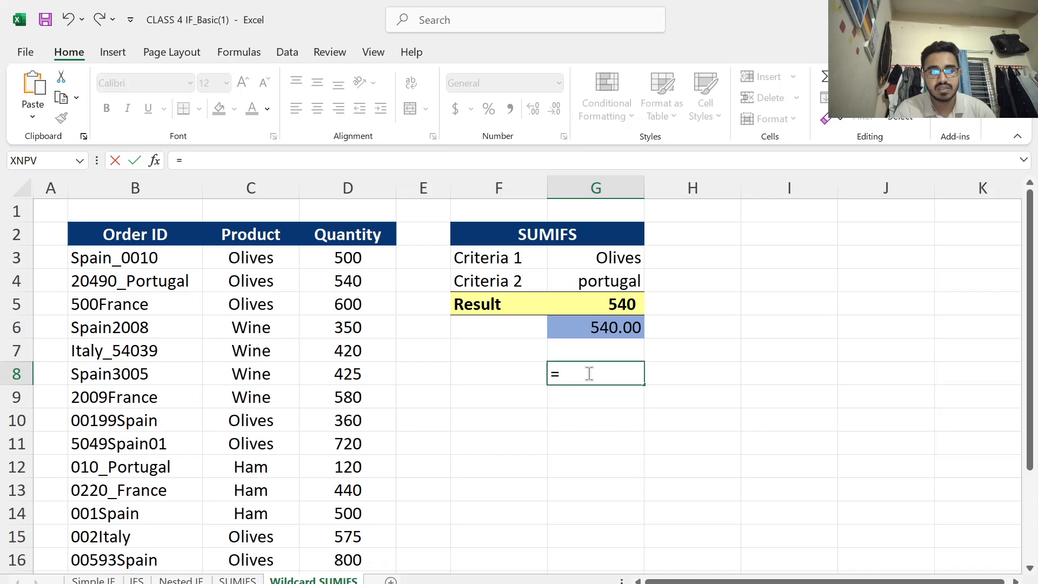
{"action": "type", "text": "SUMIFS"}
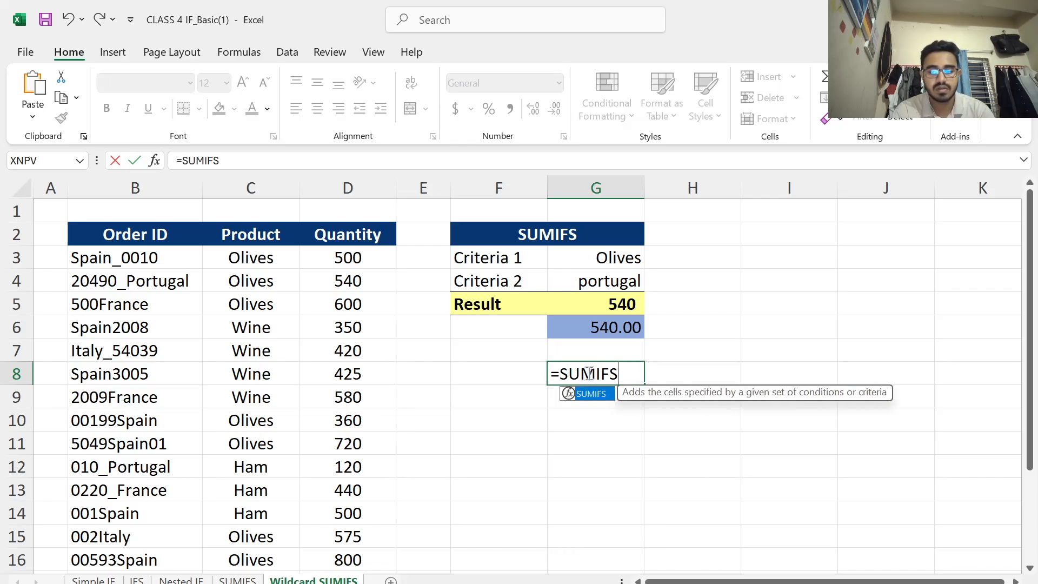
{"action": "type", "text": "("}
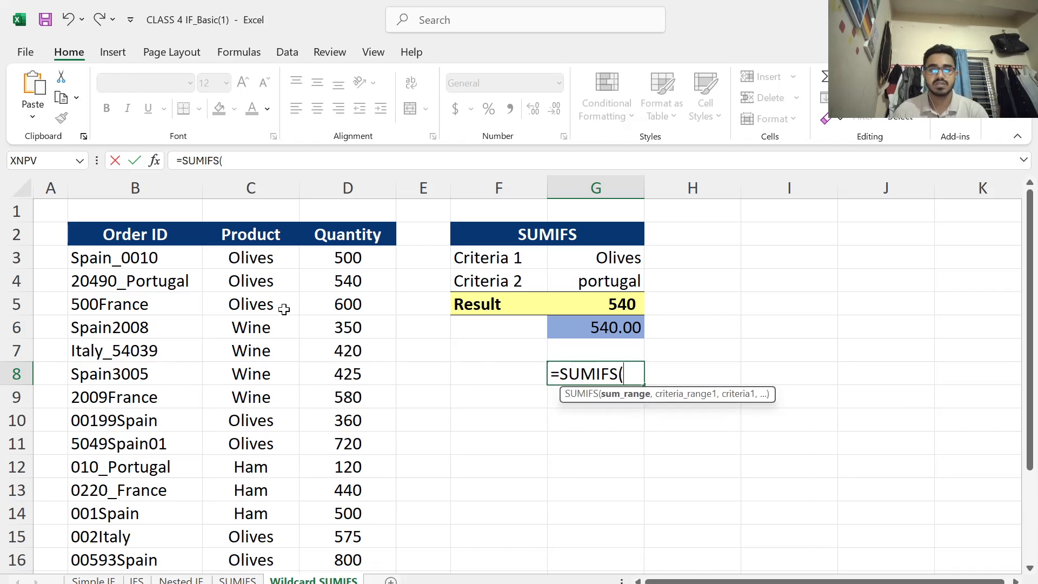
{"action": "left_click", "coordinate": [319, 258]}
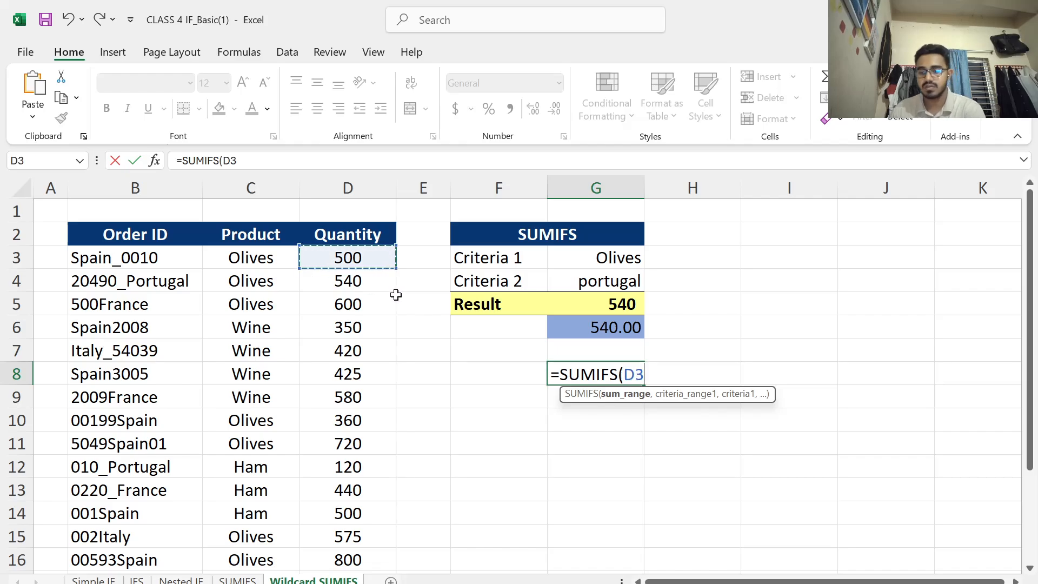
{"action": "key", "text": "ctrl+shift+Down"}
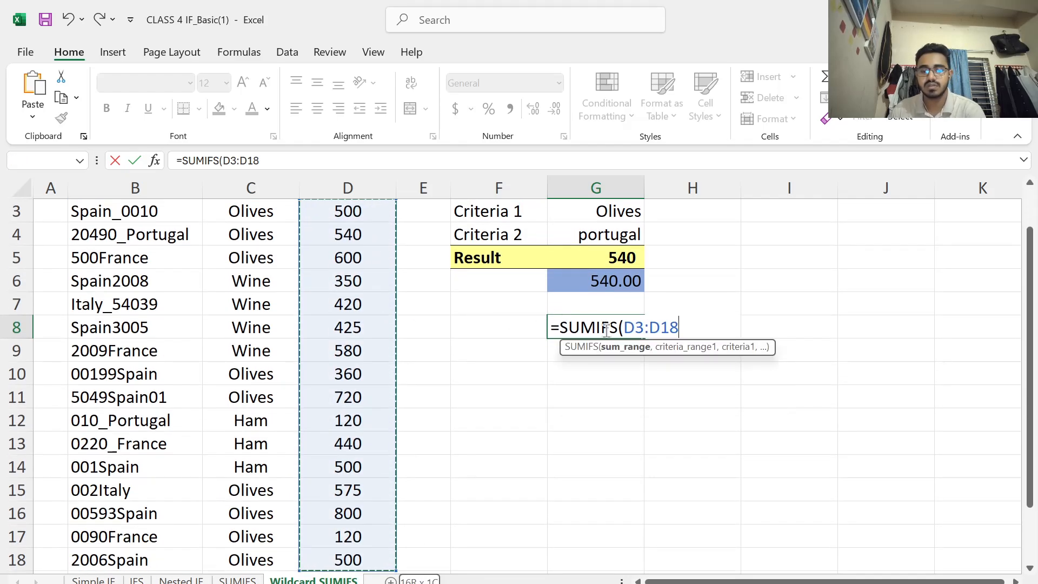
{"action": "type", "text": ","}
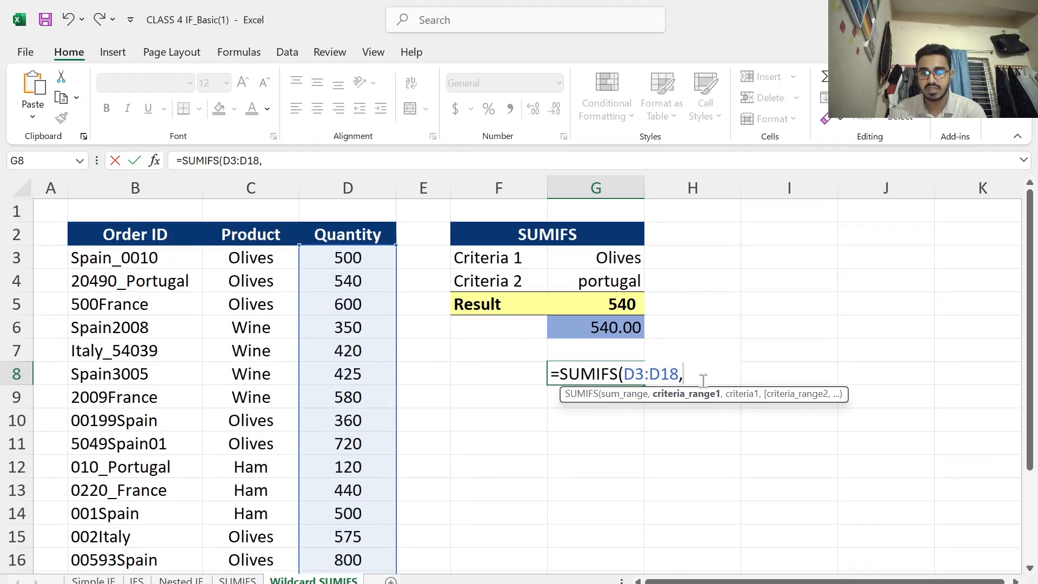
- Add the Product cells C3:C18 as the first criteria range and G3 as its criteria in the G8 formula
{"action": "left_click", "coordinate": [247, 263]}
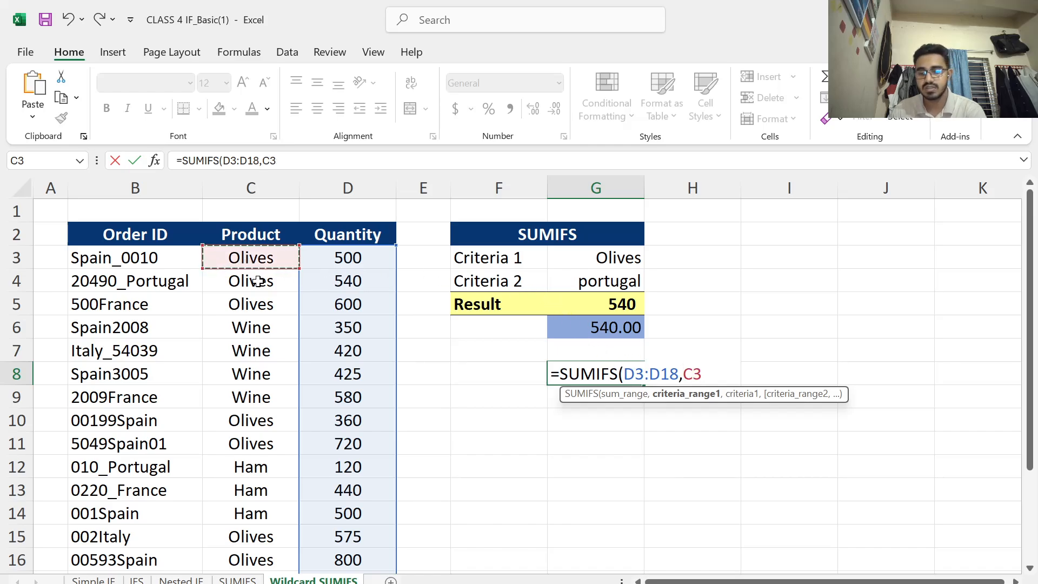
{"action": "key", "text": "ctrl+shift+Down"}
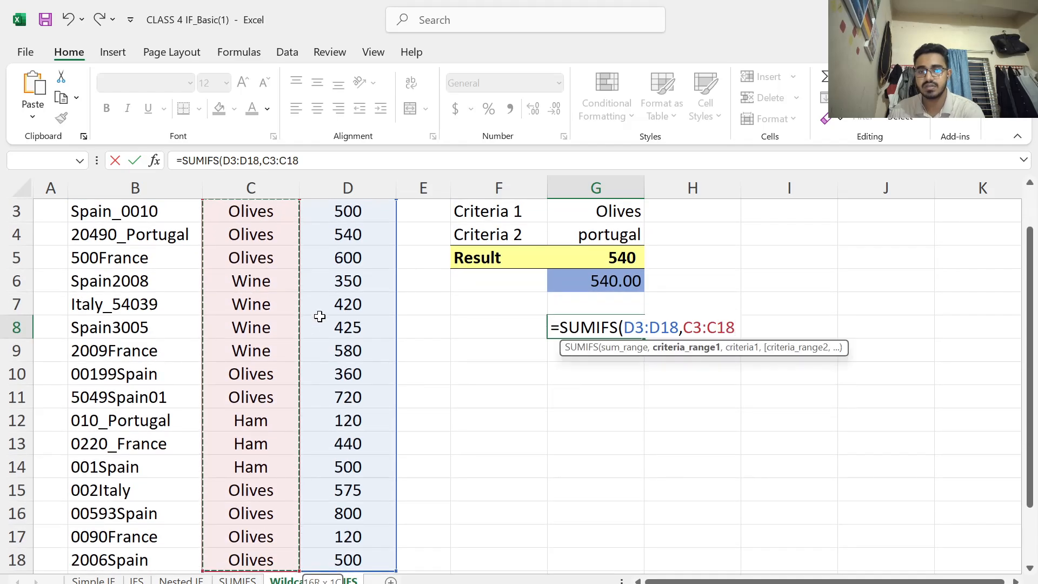
{"action": "type", "text": ","}
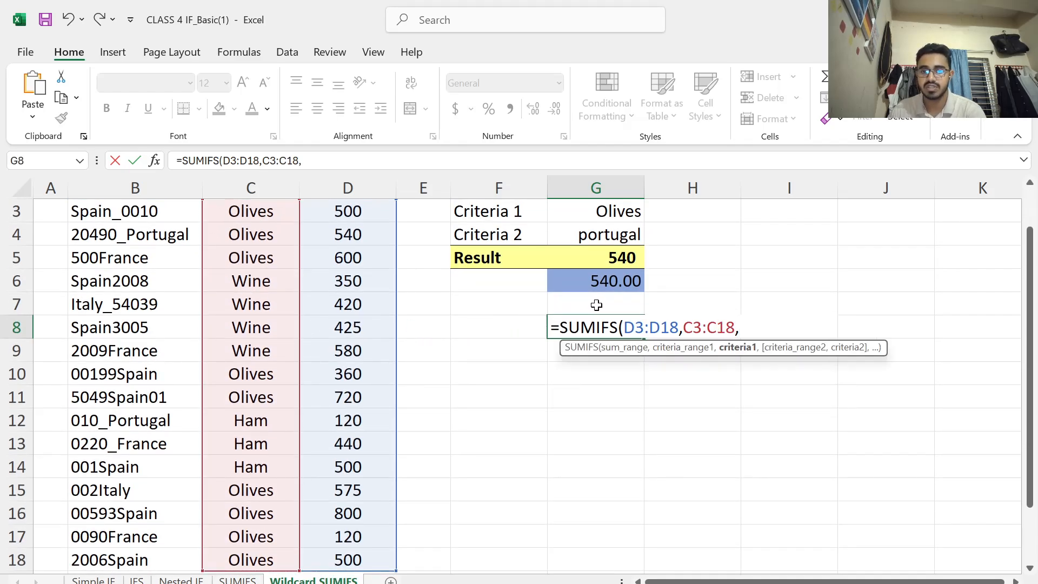
{"action": "scroll", "coordinate": [596, 304], "scroll_direction": "up", "scroll_amount": 1}
{"action": "left_click", "coordinate": [607, 254]}
{"action": "left_click", "coordinate": [610, 269]}
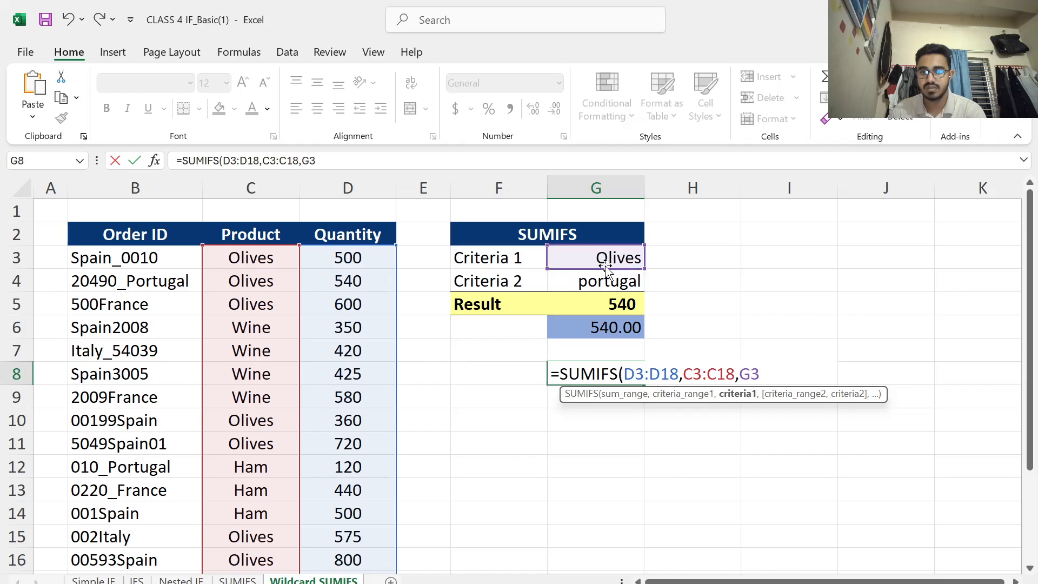
{"action": "type", "text": ","}
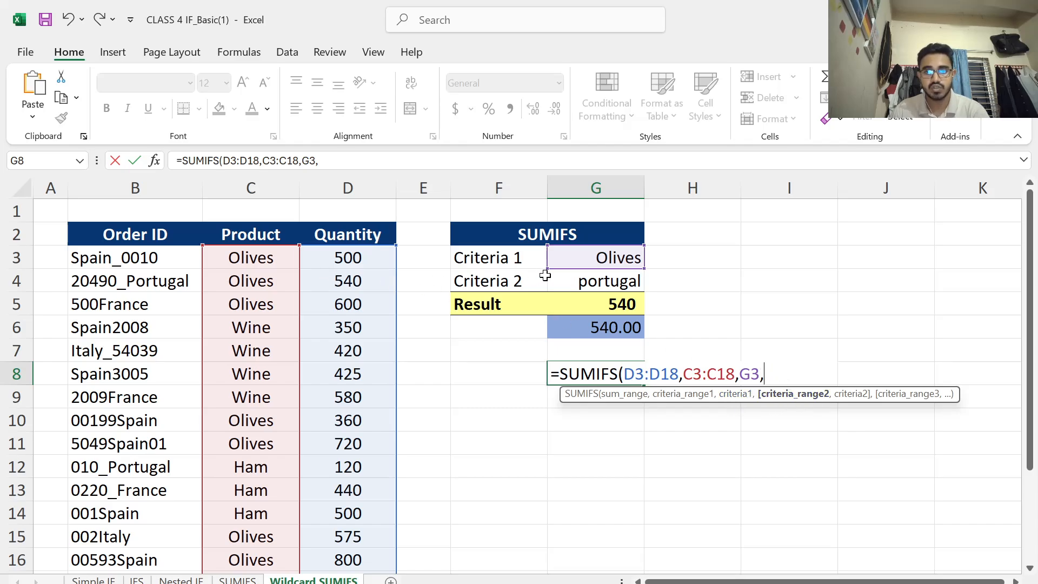
- Complete the G8 formula with the Order ID cells B3:B18 as the second criteria range and G4 as its criteria
{"action": "left_click", "coordinate": [143, 267]}
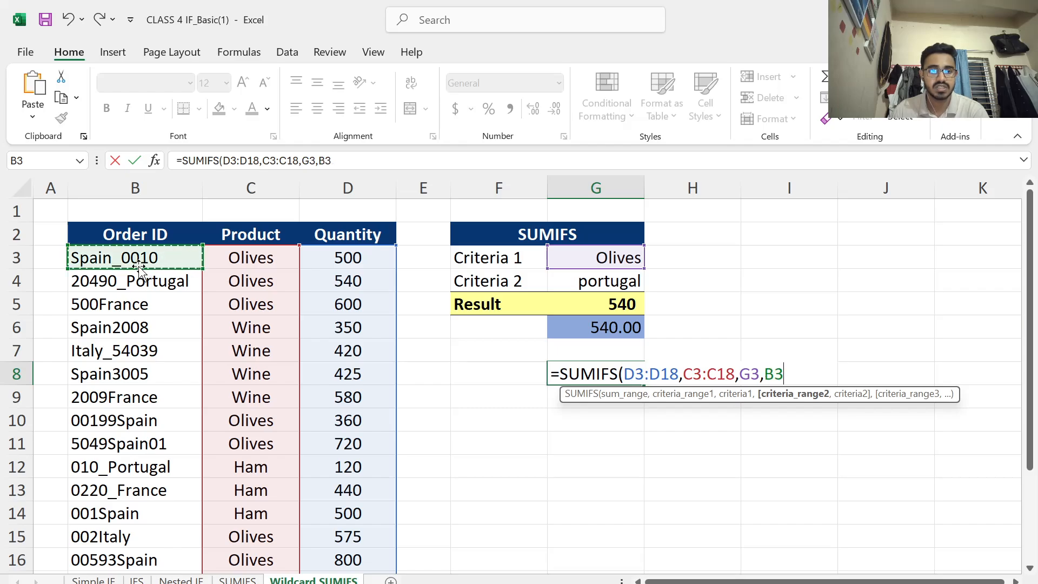
{"action": "key", "text": "ctrl+shift+Down"}
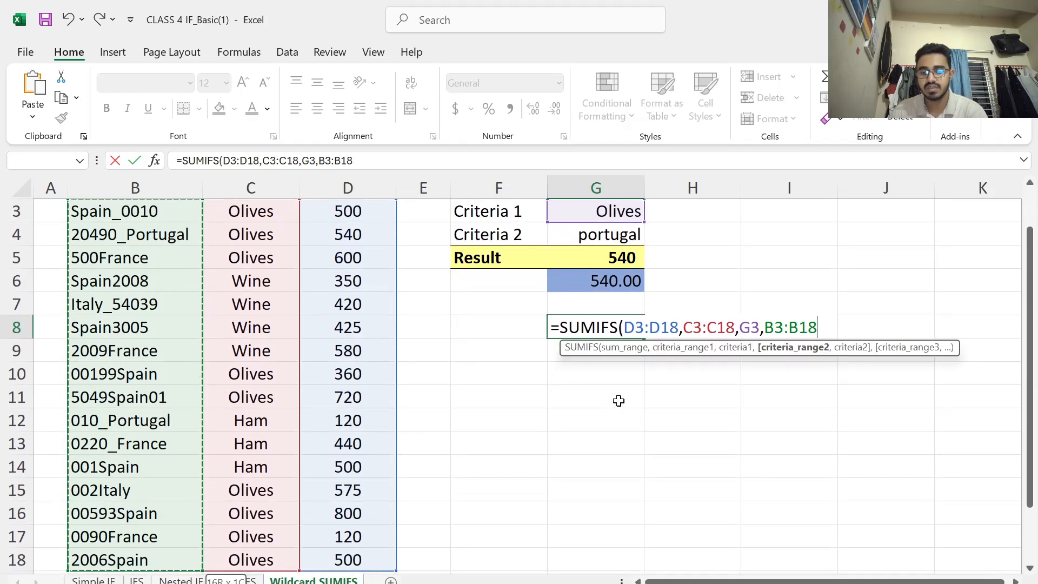
{"action": "type", "text": ","}
{"action": "scroll", "coordinate": [619, 403], "scroll_direction": "up", "scroll_amount": 1}
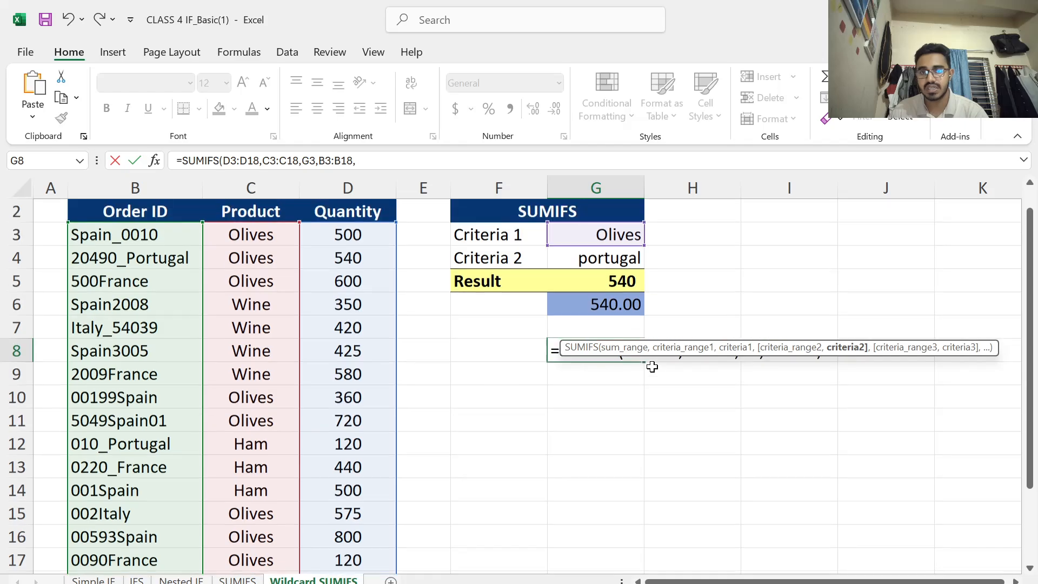
{"action": "left_click", "coordinate": [622, 285]}
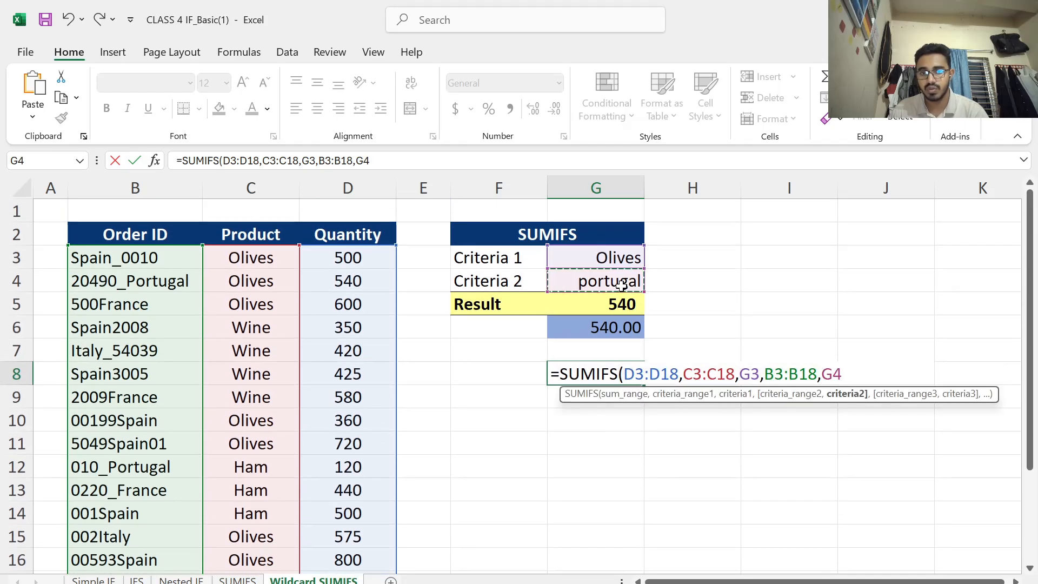
{"action": "type", "text": ")"}
{"action": "key", "text": "Return"}
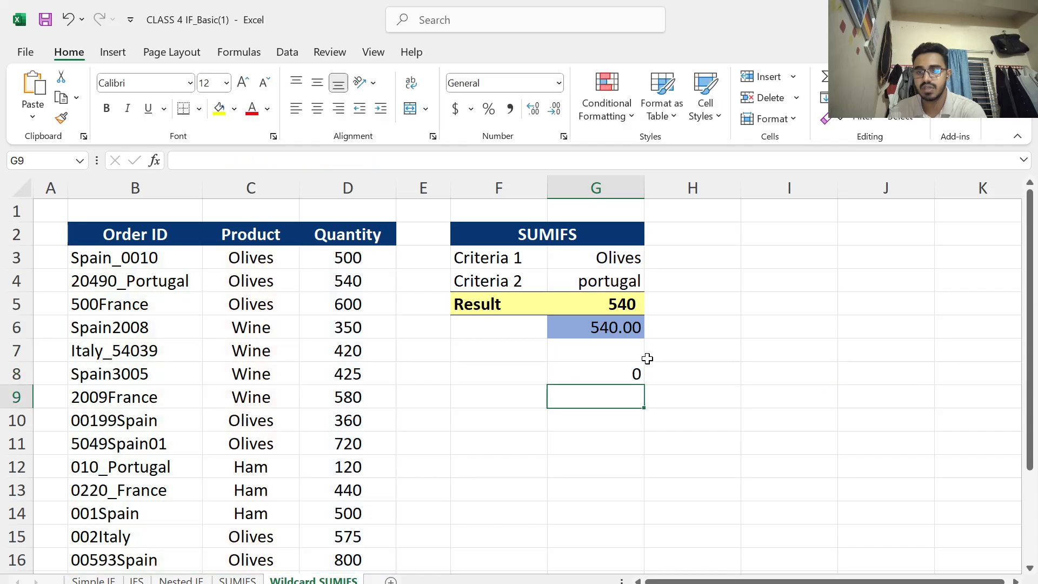
- In the G8 SUMIFS formula, prefix the second criteria G4 with a leading wildcard, making it "*"&G4
{"action": "left_click", "coordinate": [614, 375]}
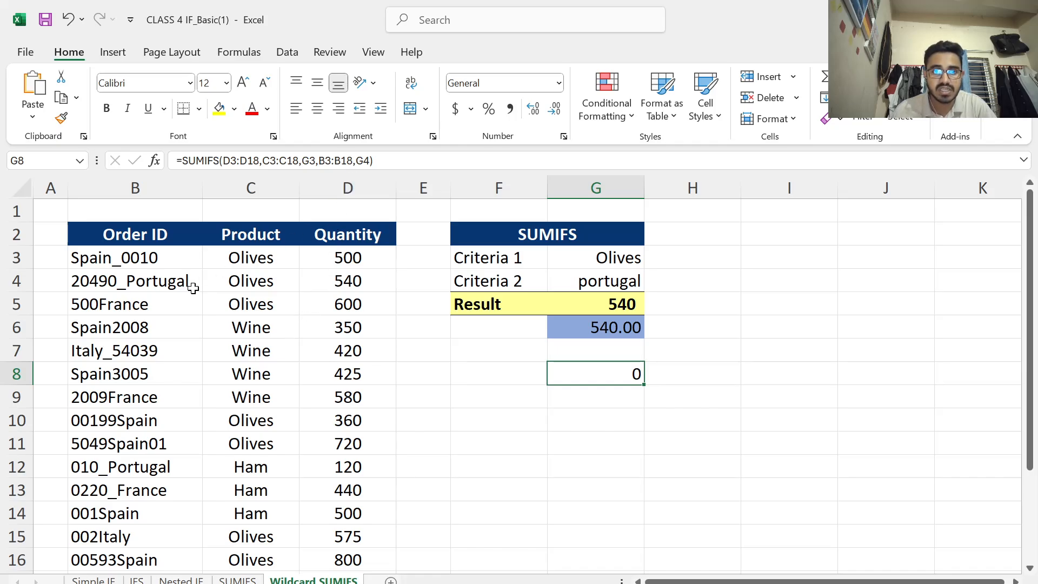
{"action": "left_click", "coordinate": [363, 161]}
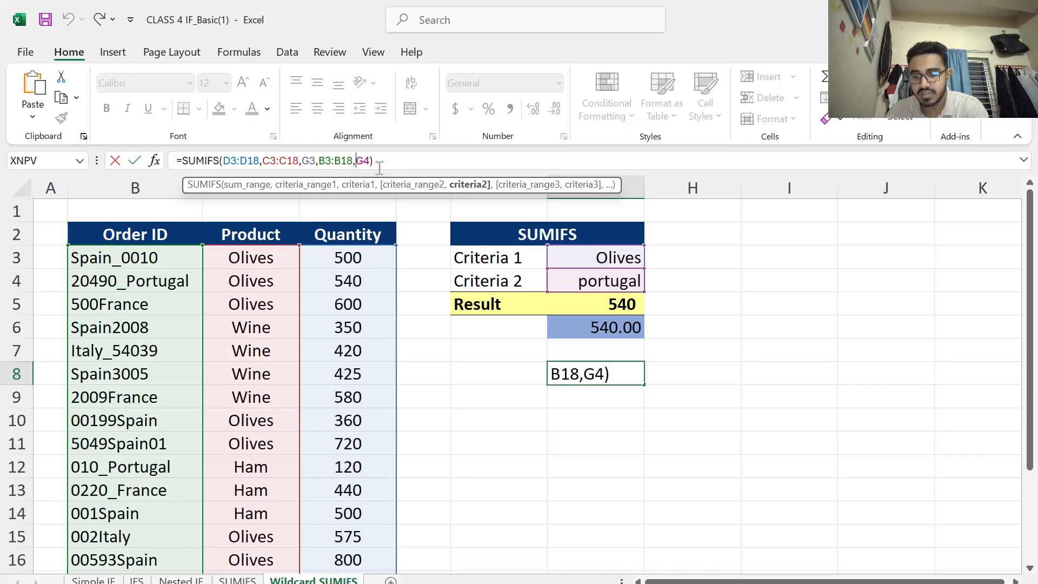
{"action": "type", "text": "\"\""}
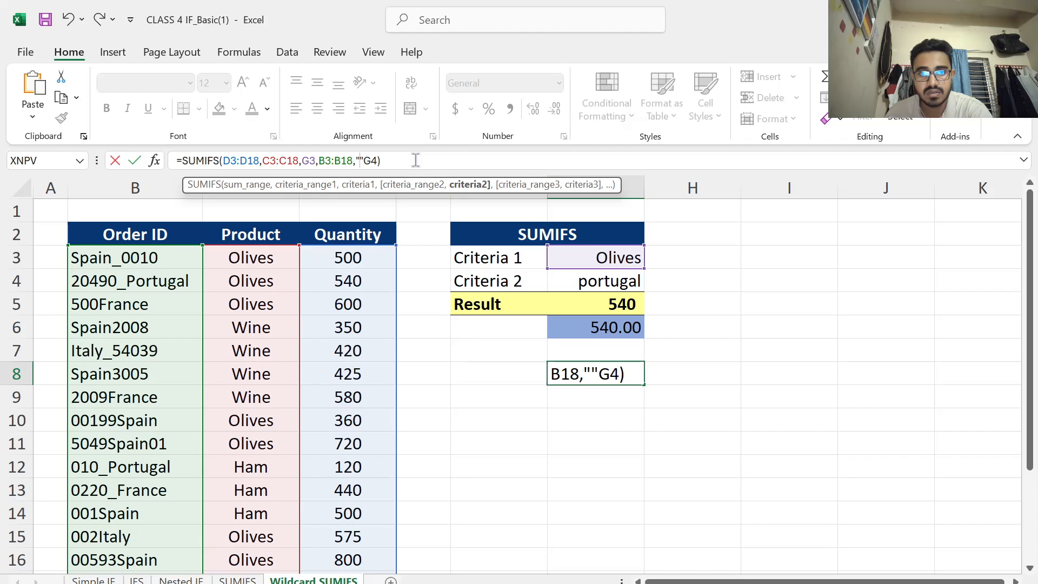
{"action": "type", "text": "*"}
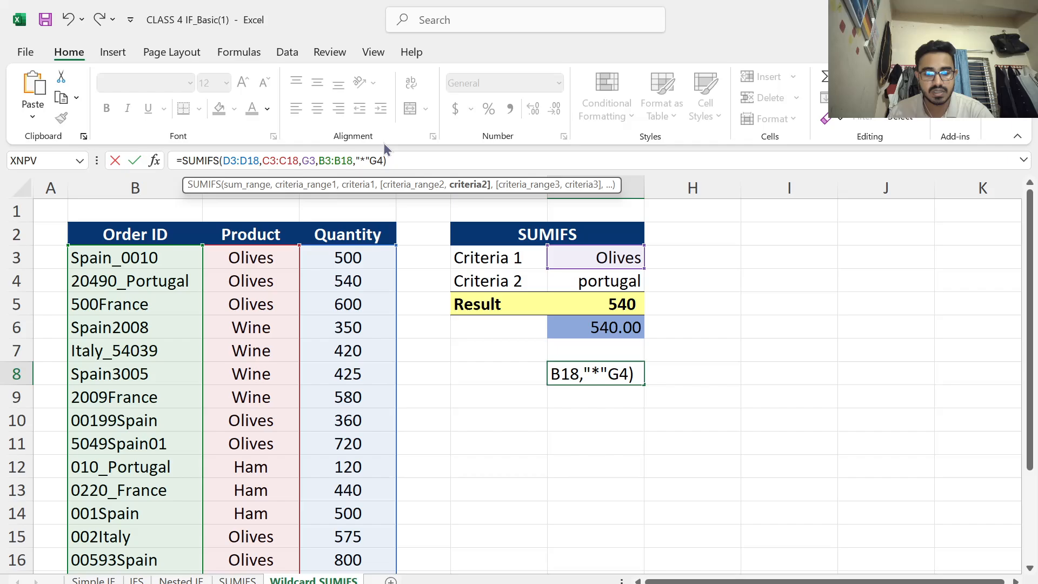
{"action": "left_click", "coordinate": [366, 154]}
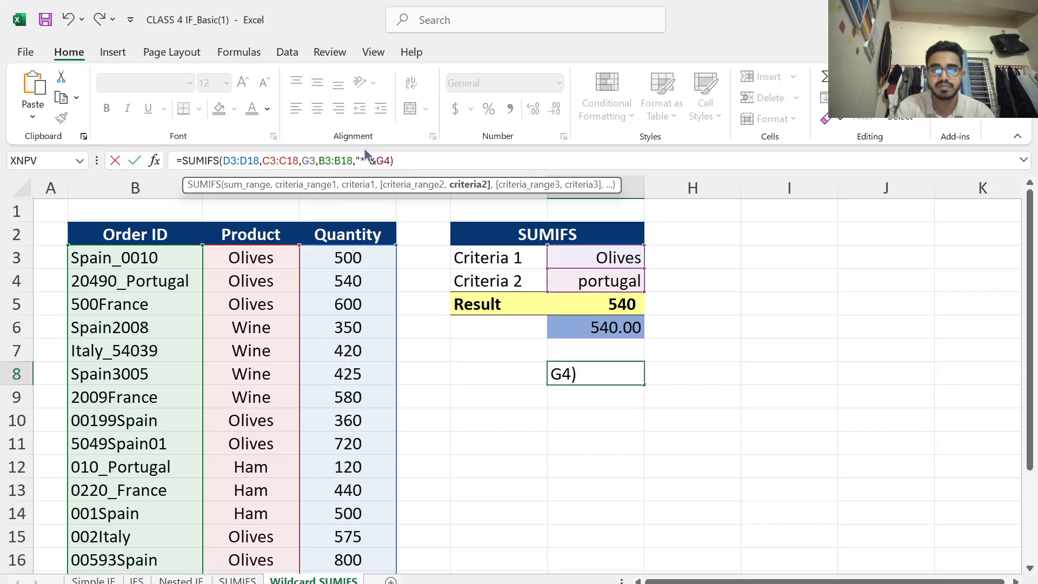
{"action": "type", "text": "&"}
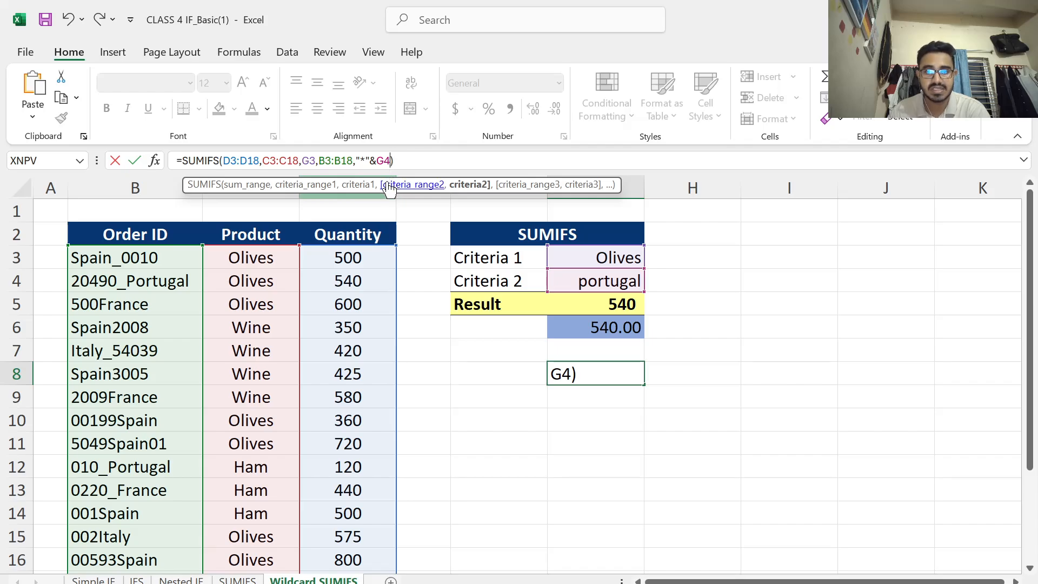
- Append a trailing wildcard to the second criteria in G8, so it reads "*"&G4&"*", and enter the formula
{"action": "type", "text": "&"}
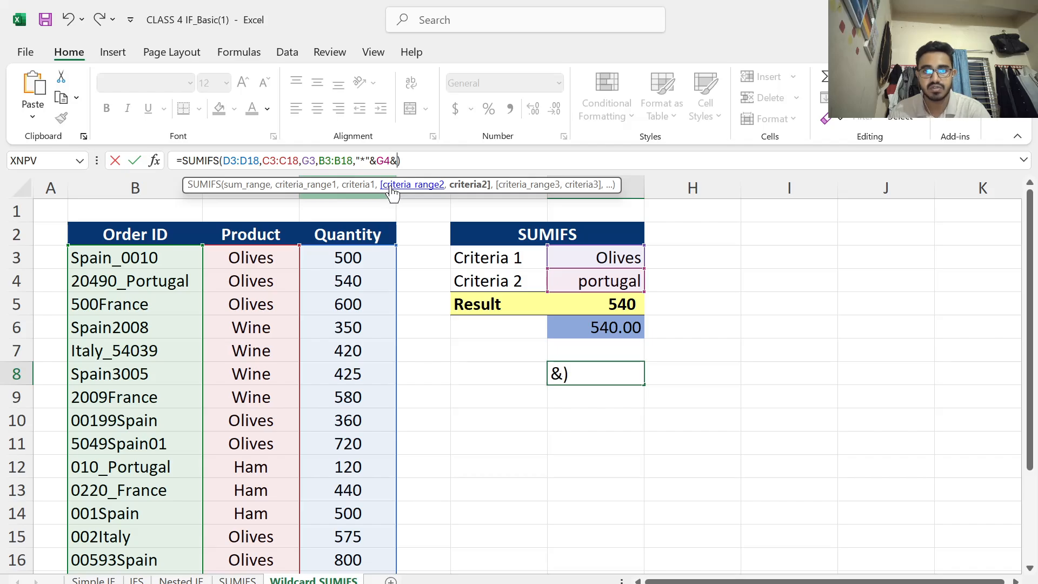
{"action": "type", "text": "\"\""}
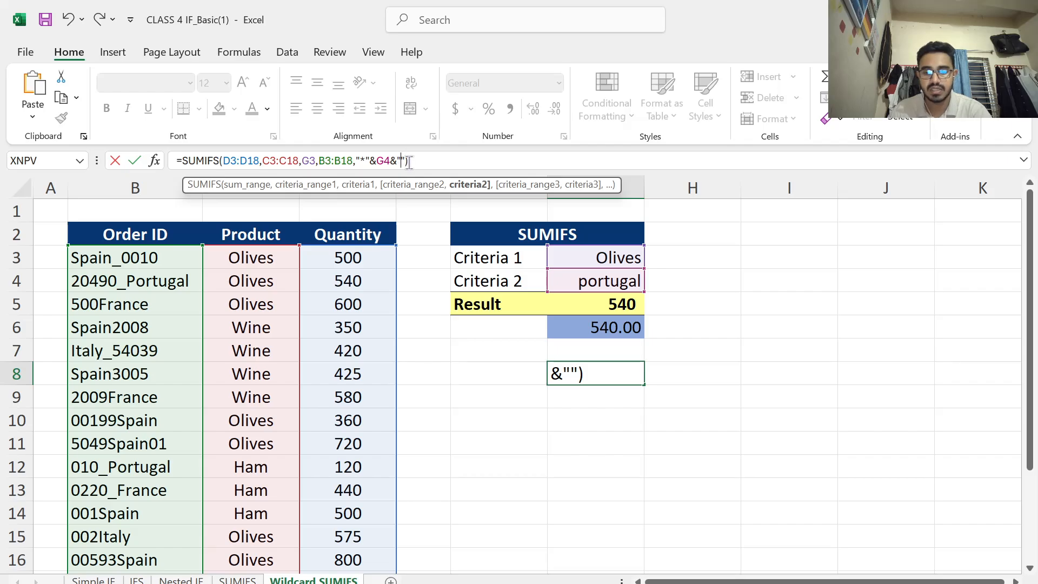
{"action": "type", "text": "*"}
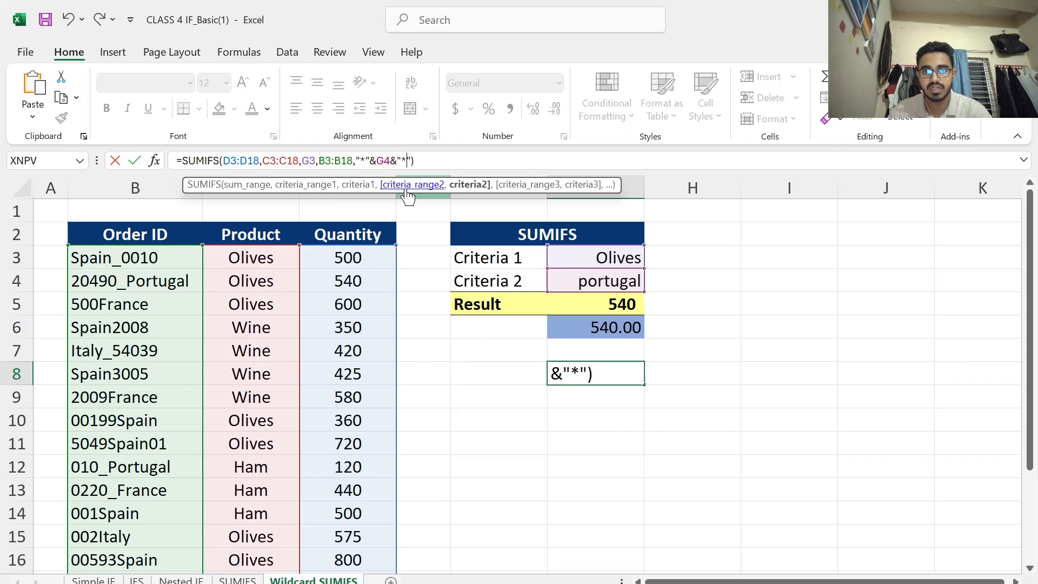
{"action": "key", "text": "Return"}
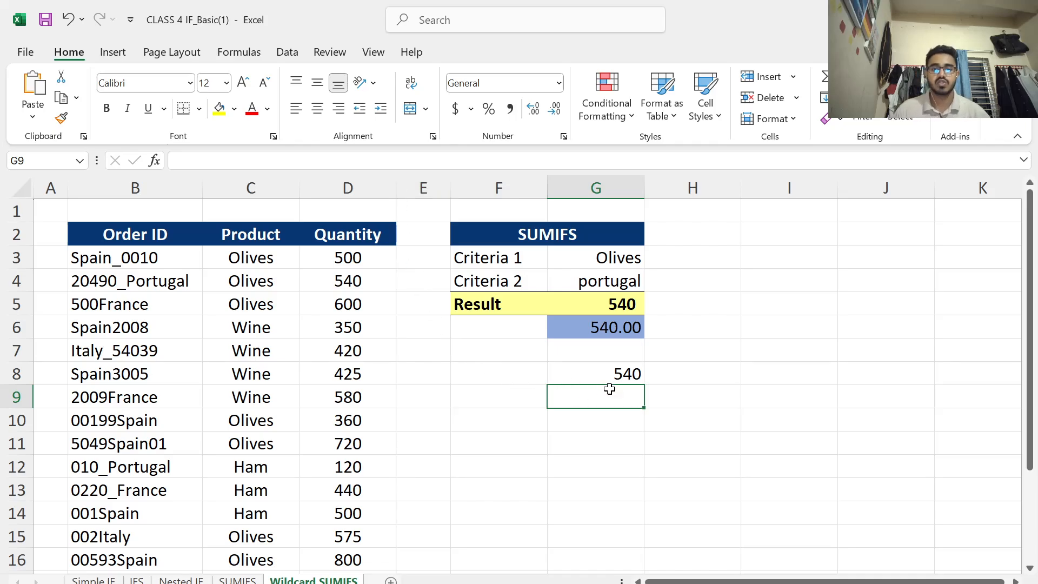